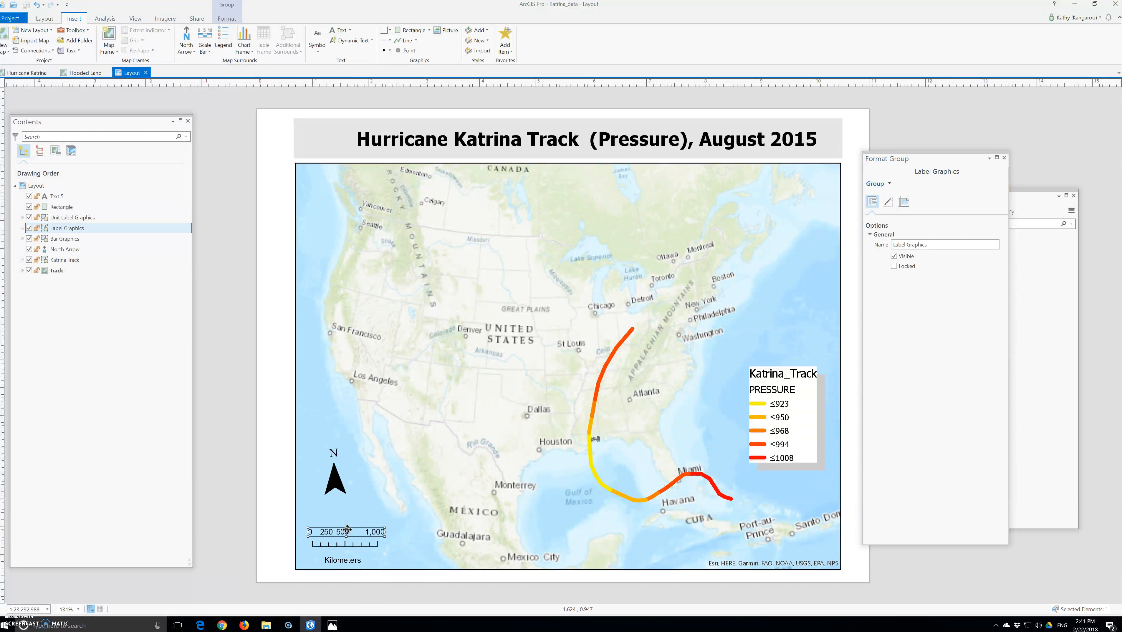
Give the scale bar's Label Graphics group a white background color and apply it
click(888, 202)
click(888, 184)
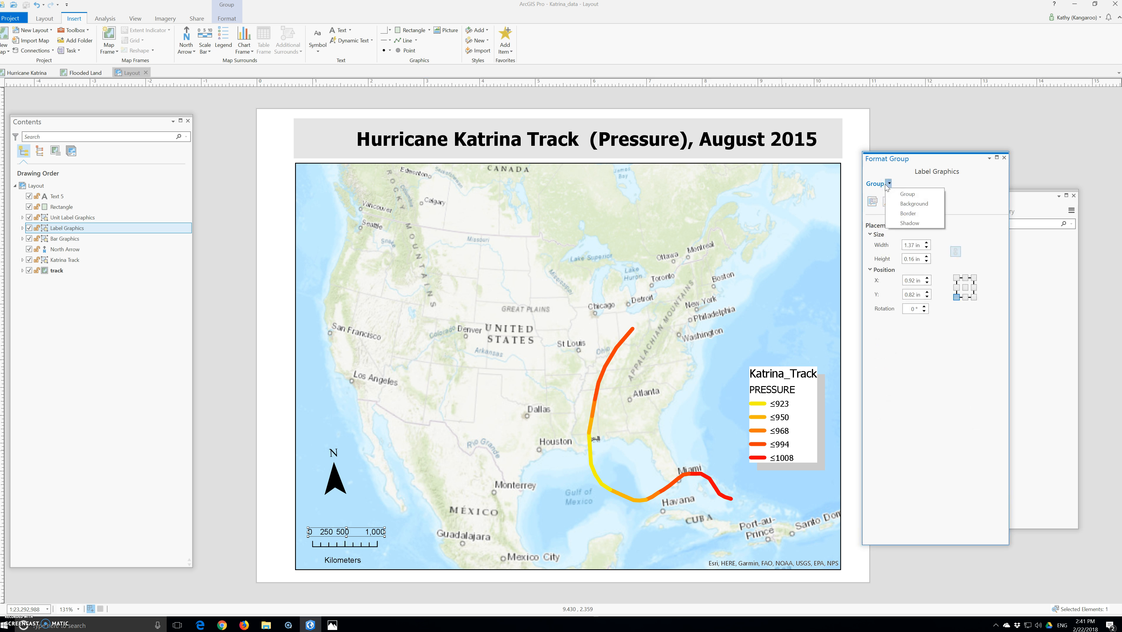
click(915, 204)
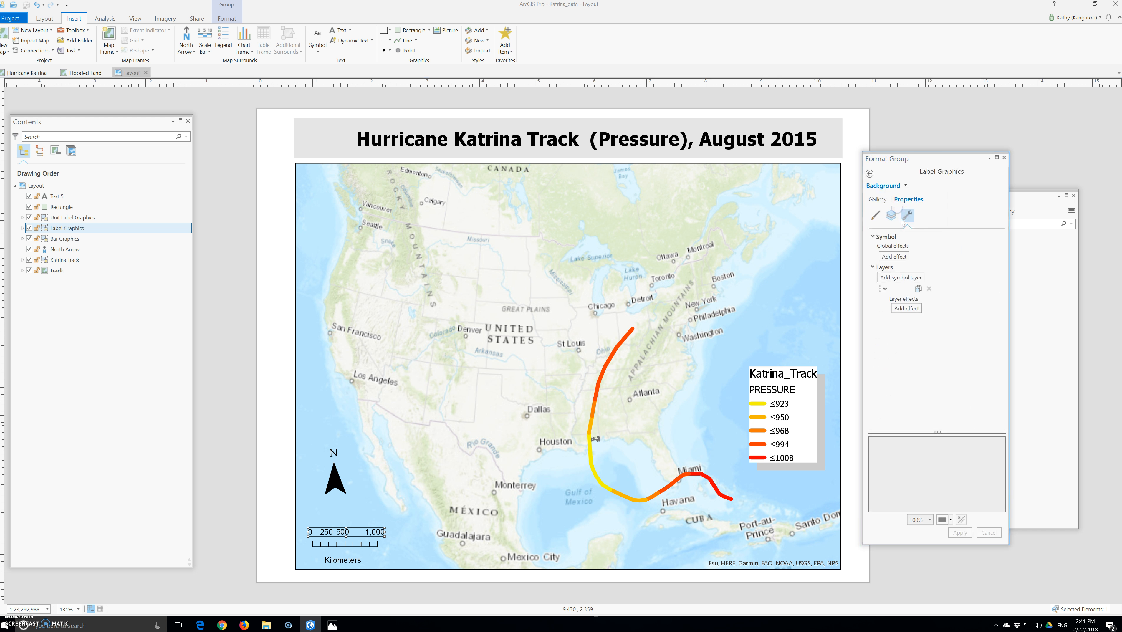
click(905, 218)
click(875, 216)
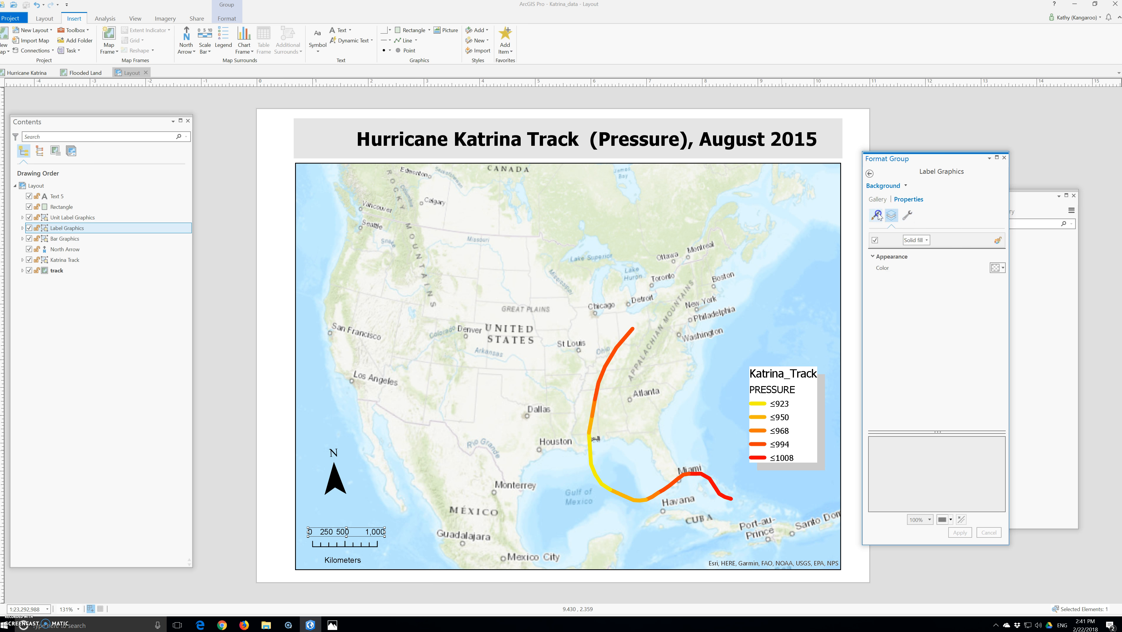
click(1003, 248)
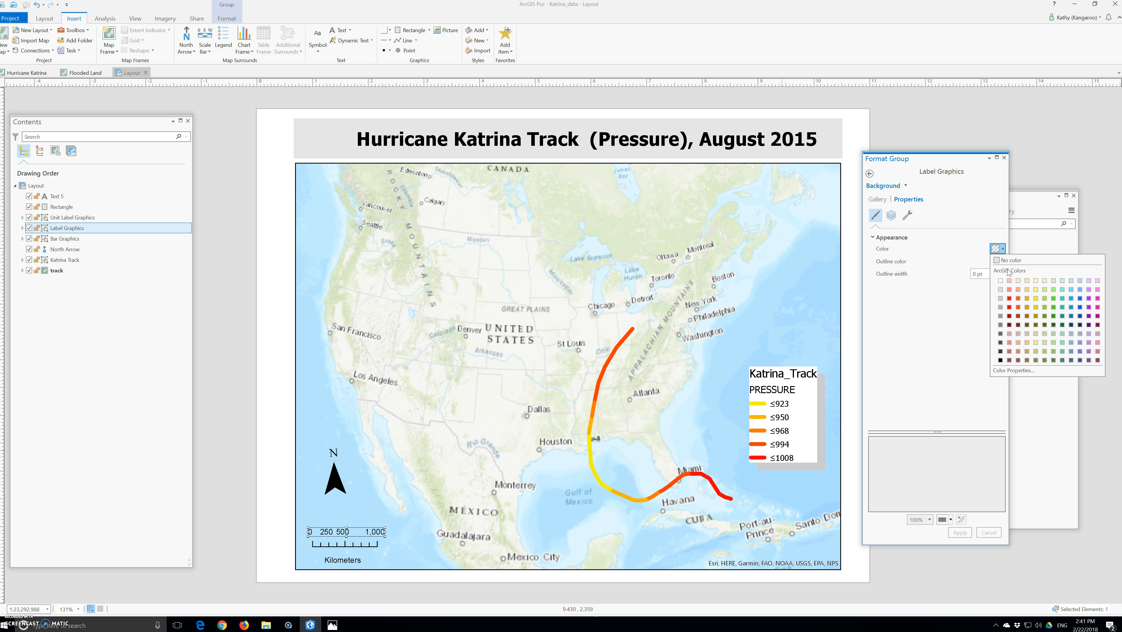
click(1002, 287)
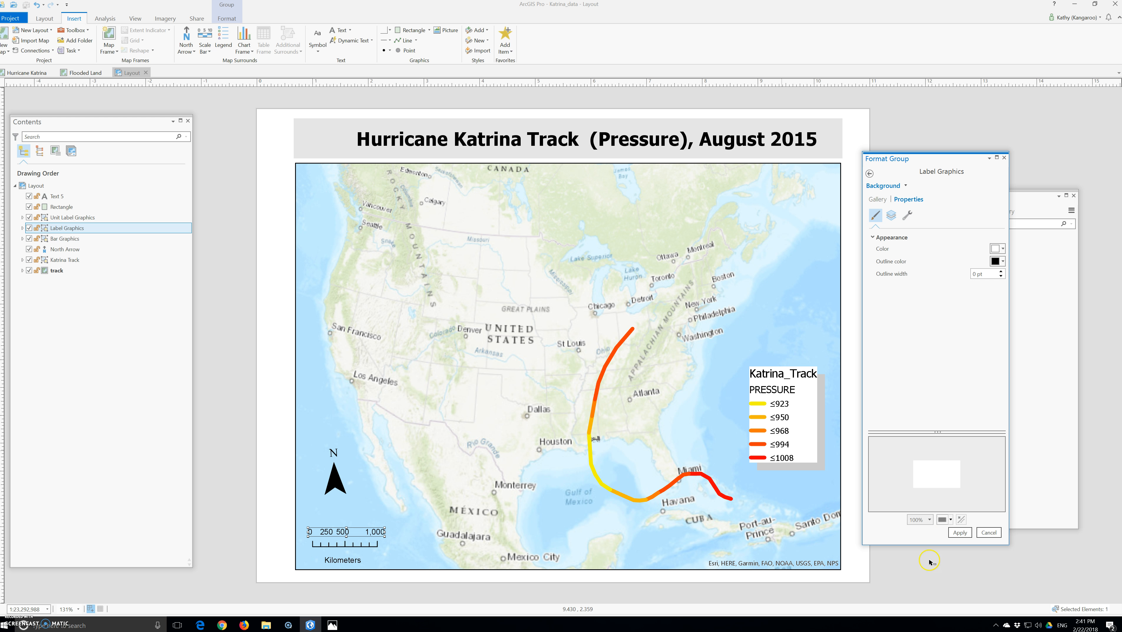
click(951, 533)
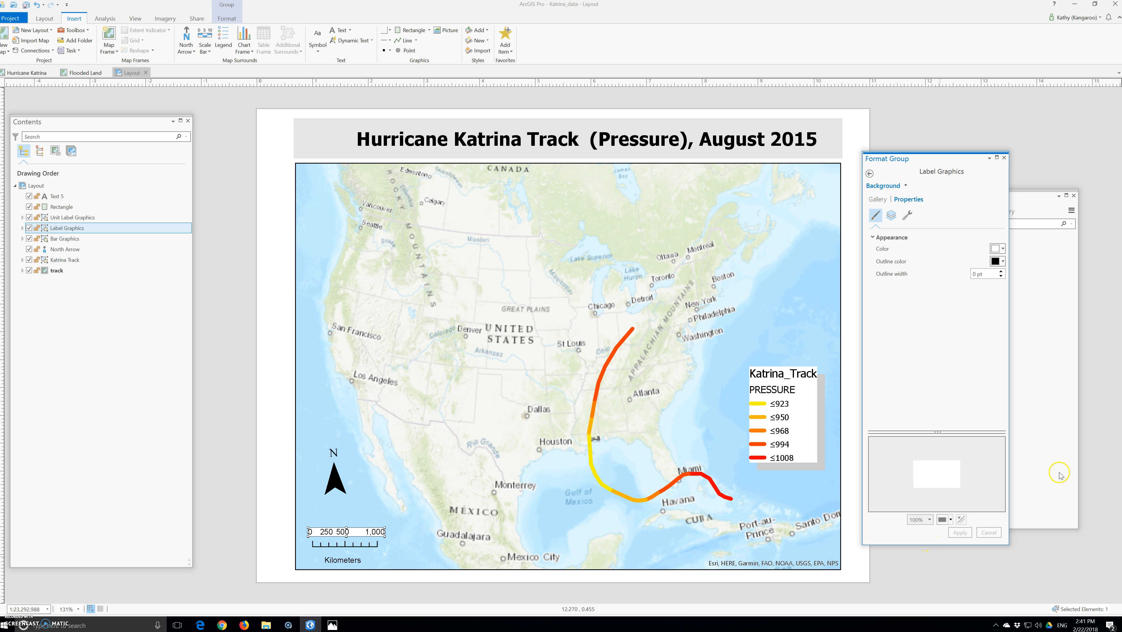
Set the Label Graphics background's outline color to No color and apply the symbol formatting
click(1067, 446)
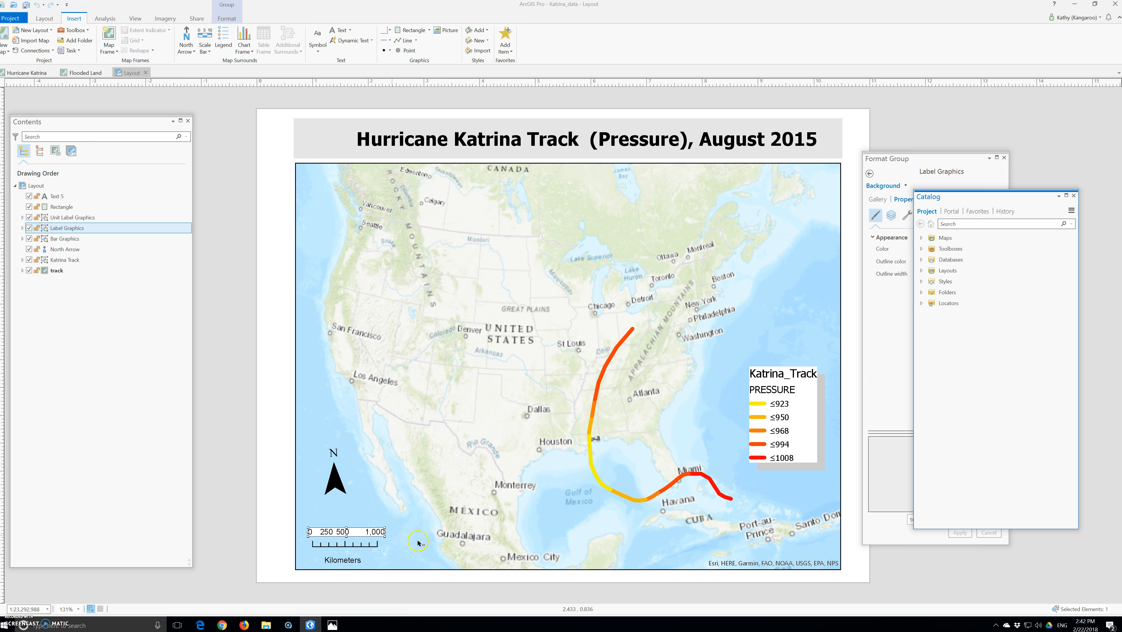
click(401, 548)
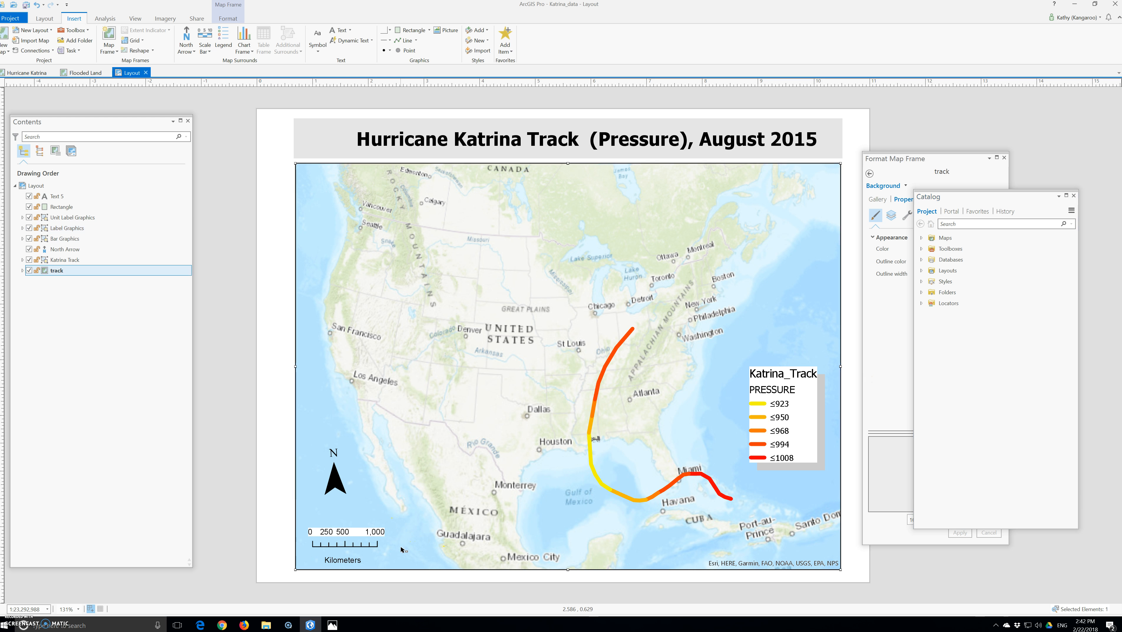
click(359, 533)
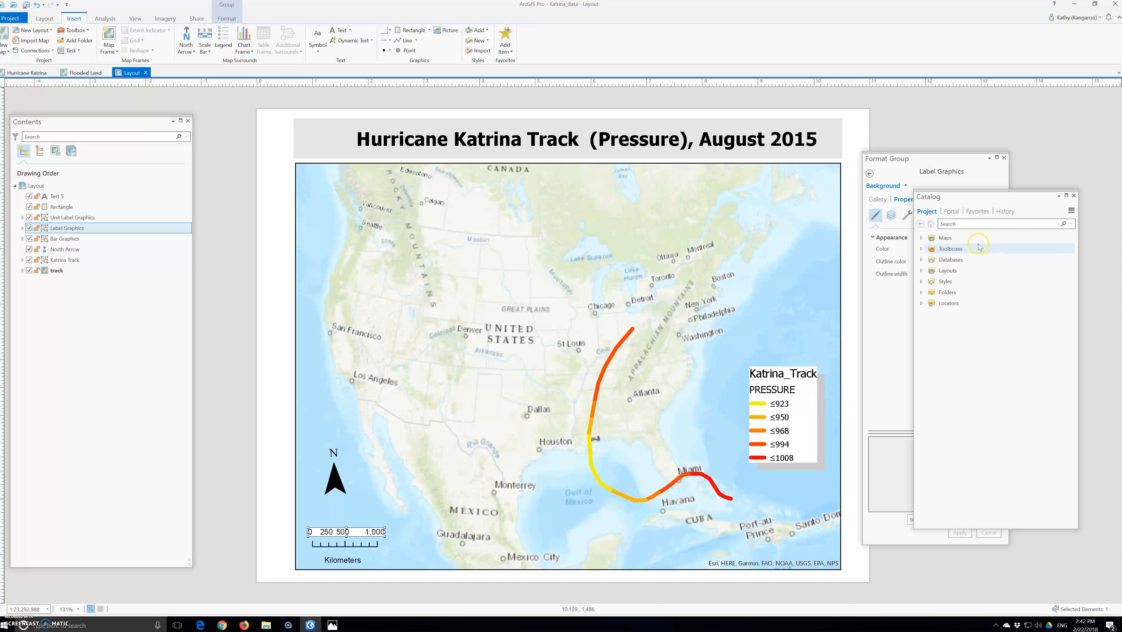
click(865, 327)
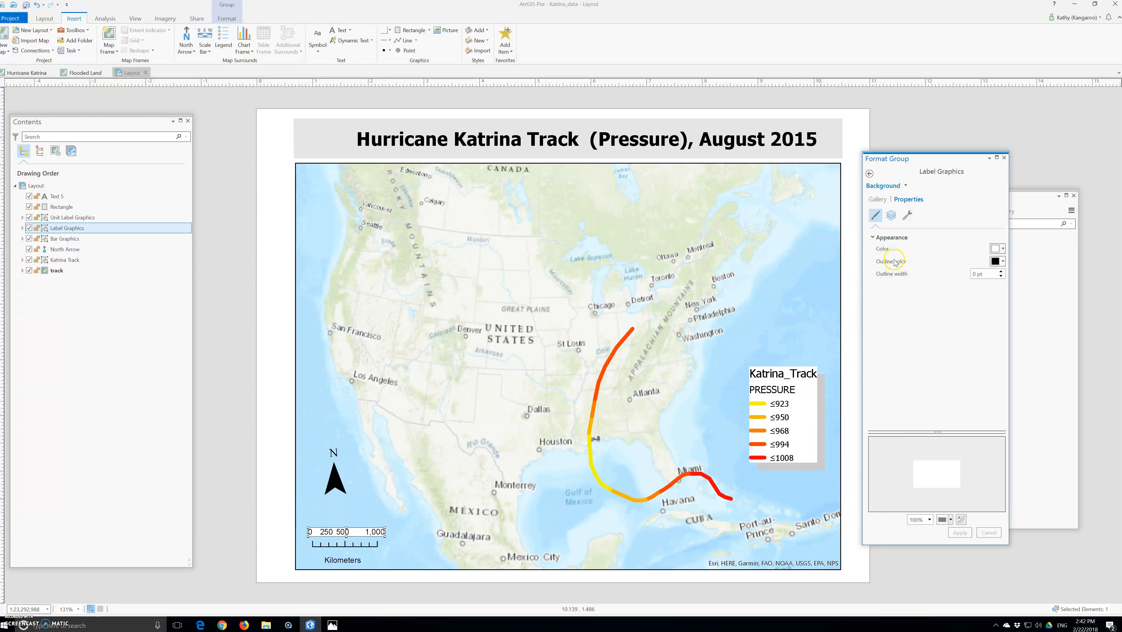
click(999, 261)
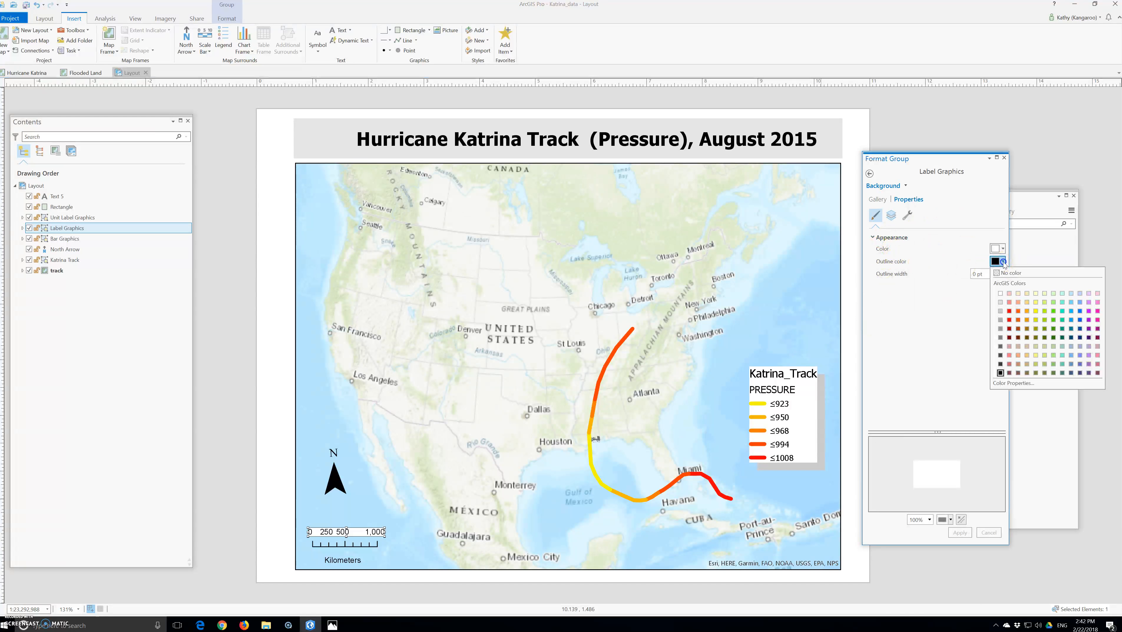
click(1009, 273)
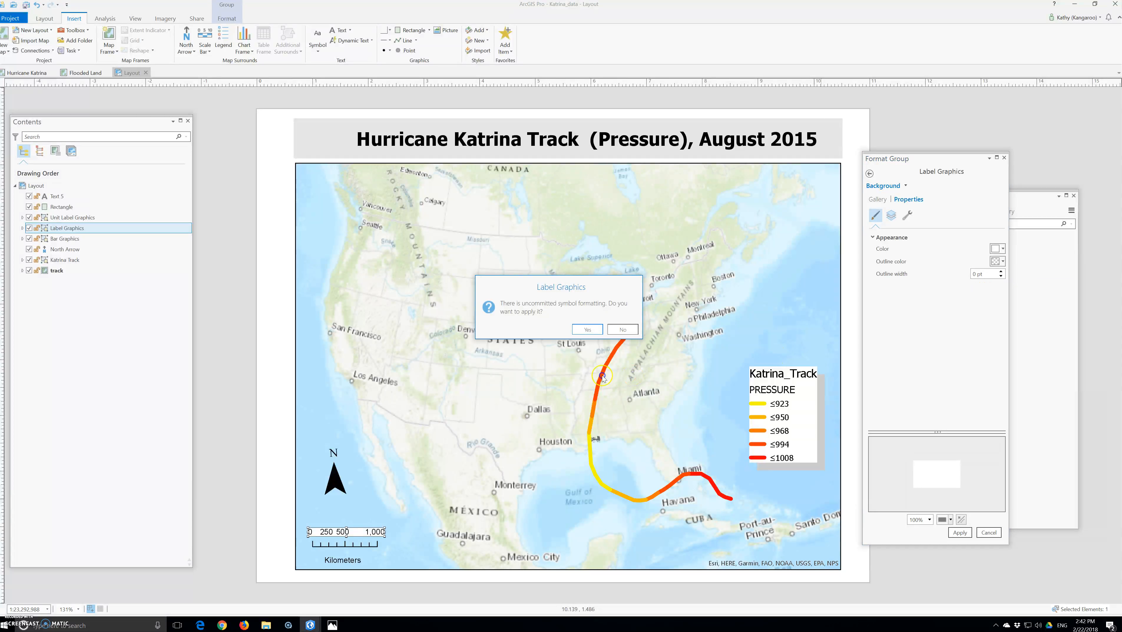
click(588, 330)
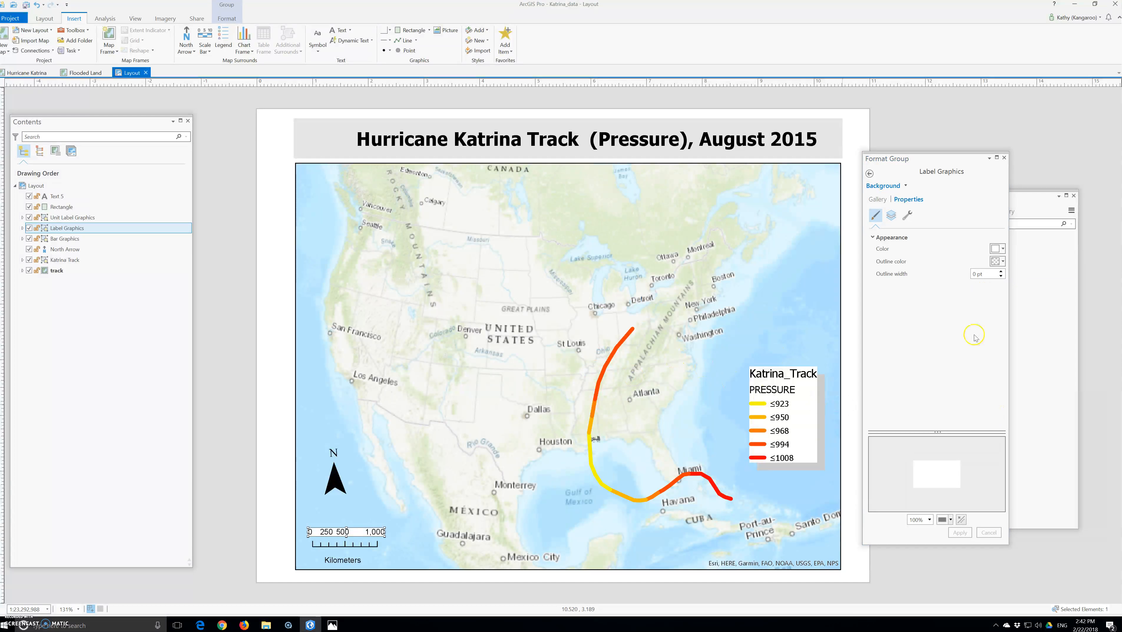
Change the Label Graphics background color to light gray and apply it
click(1001, 249)
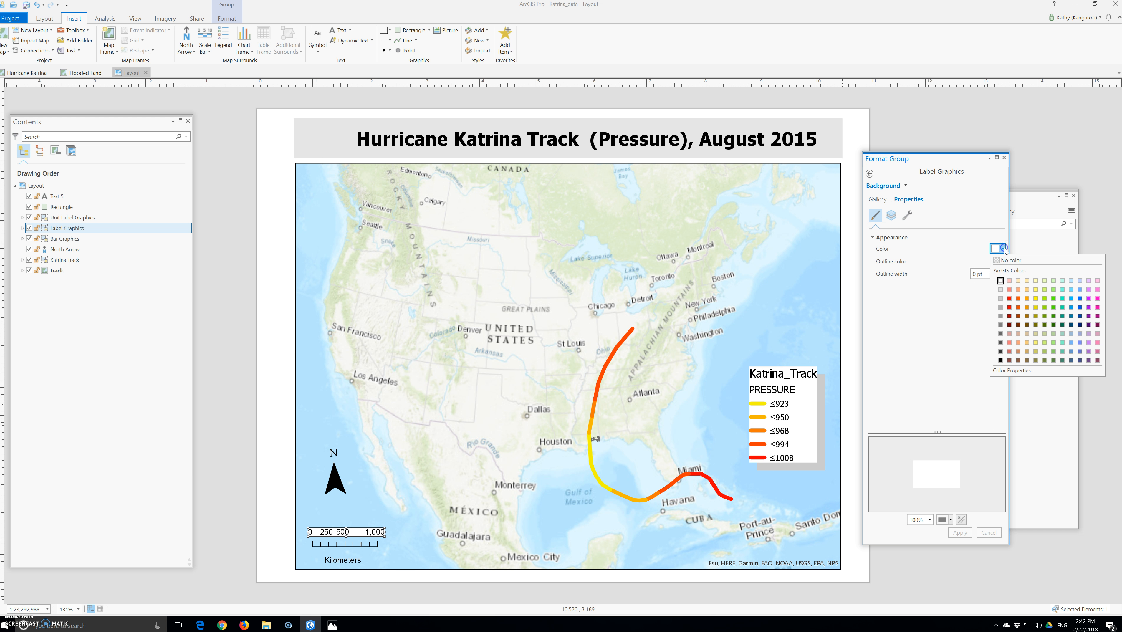
click(1001, 290)
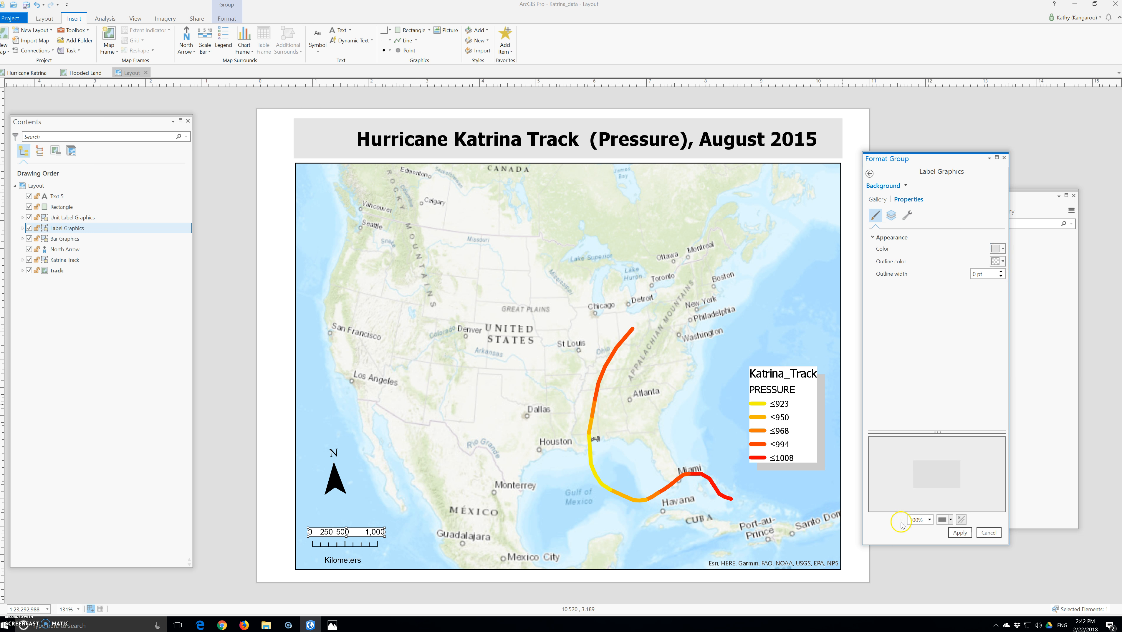
click(958, 535)
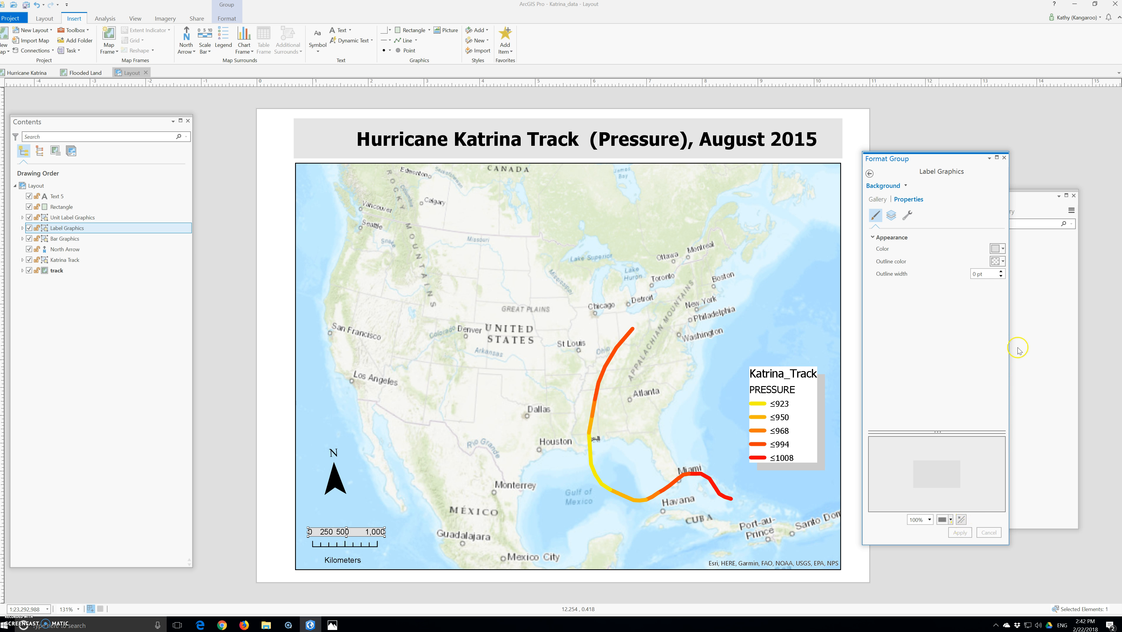
Change the Label Graphics background color to white and set the symbol preview zoom to 75%
click(995, 249)
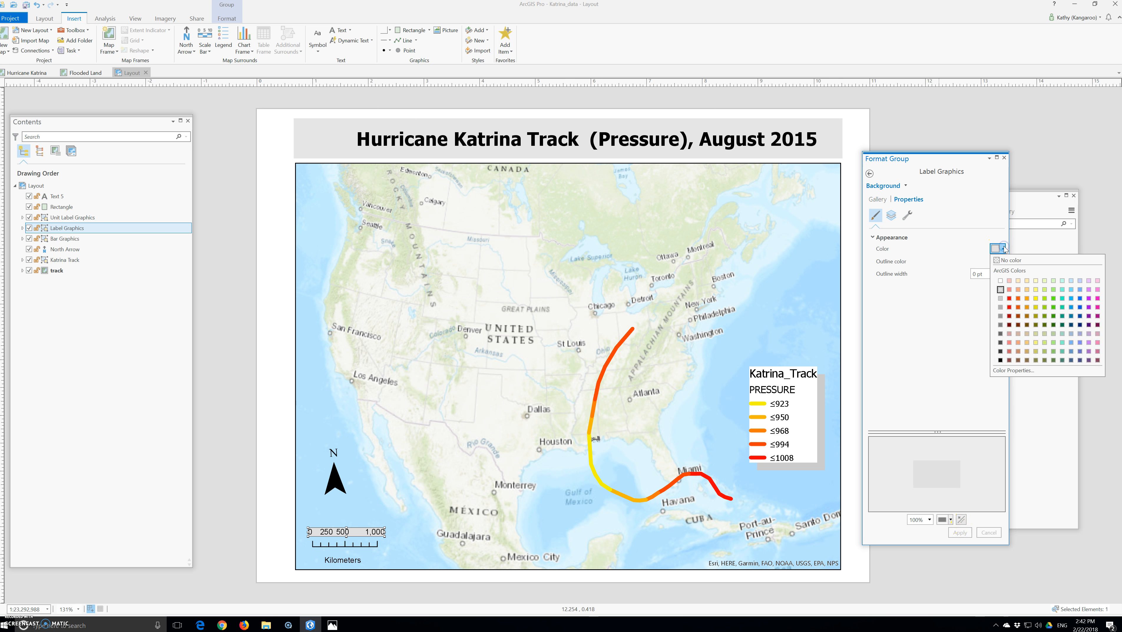
click(1008, 262)
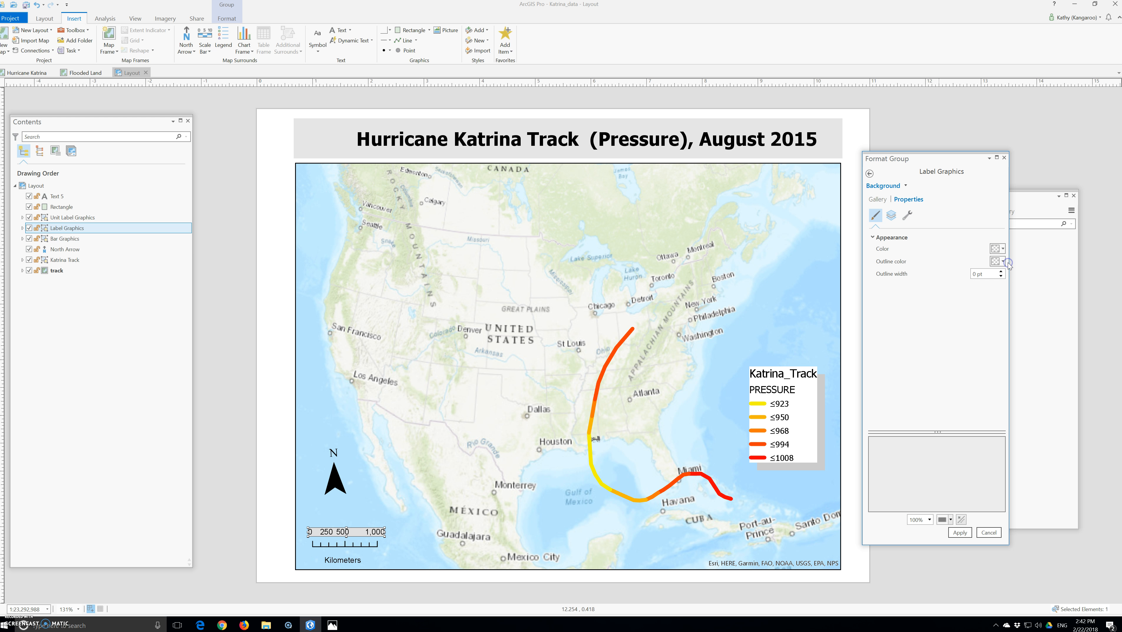
click(1000, 255)
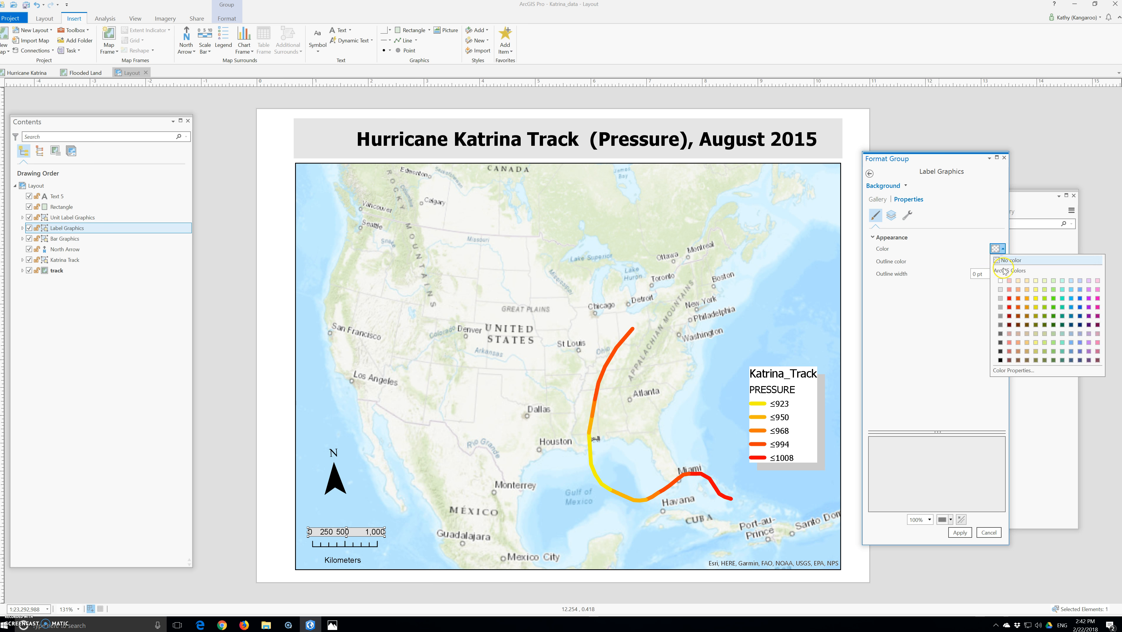
click(1003, 283)
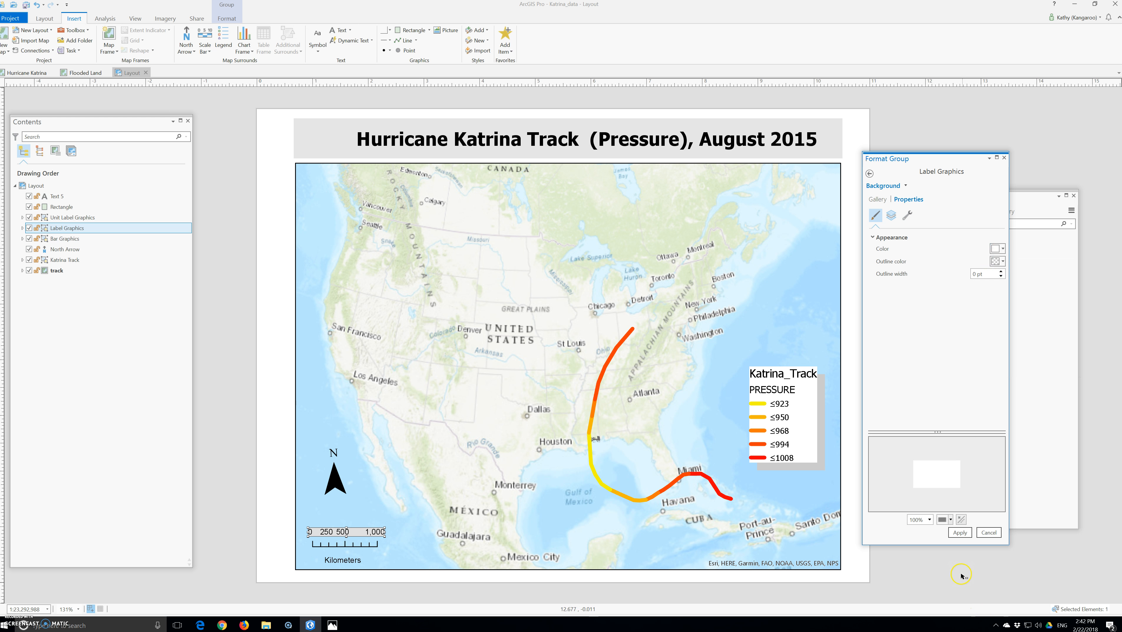
click(931, 519)
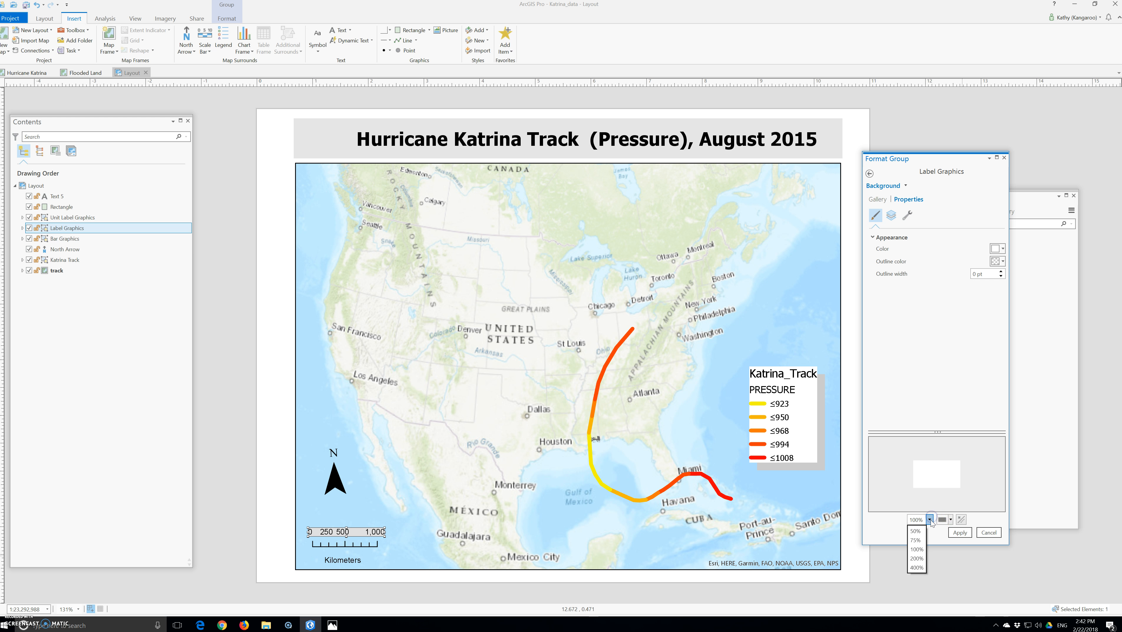
click(914, 558)
click(929, 519)
click(921, 538)
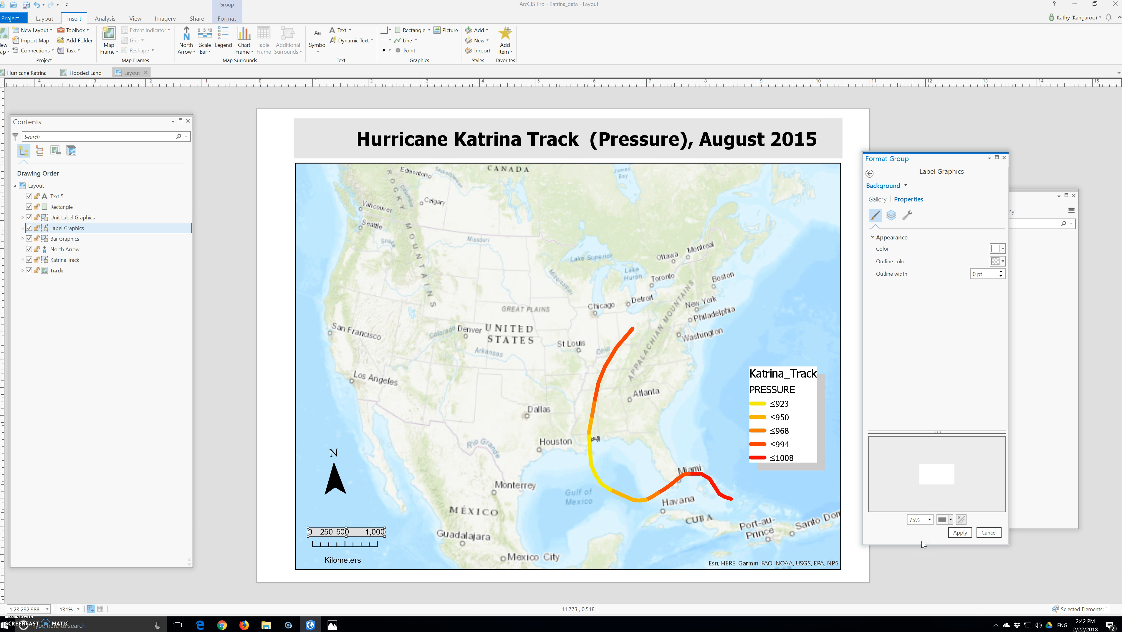
click(932, 414)
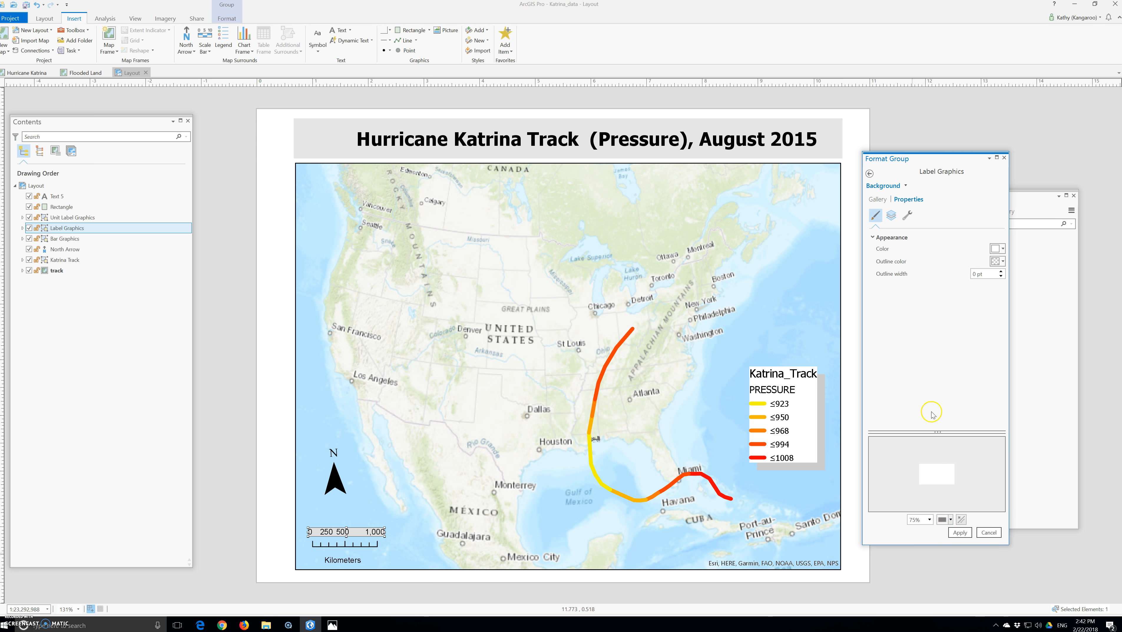
Increase the transparency of the white solid fill layer in the Label Graphics background and apply it
click(891, 215)
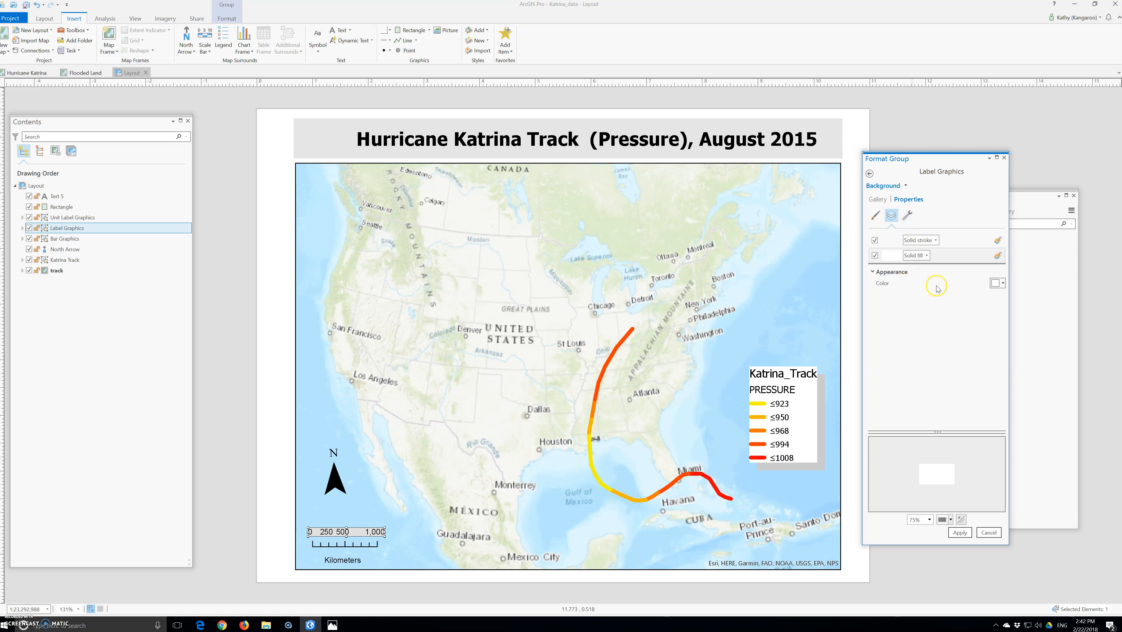
click(1003, 285)
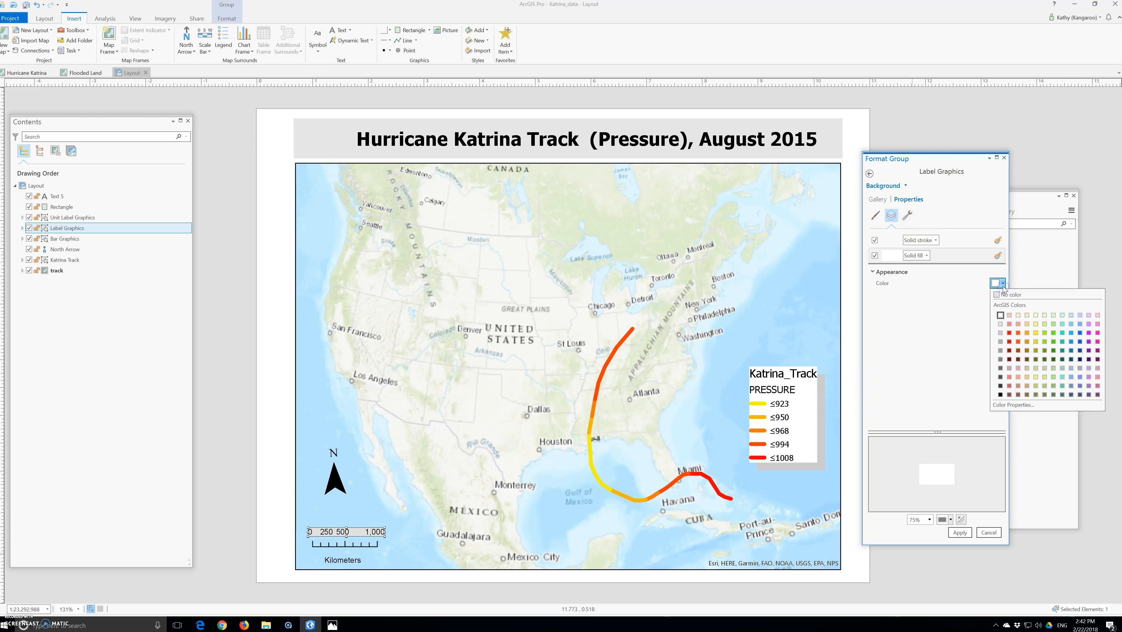
click(1011, 406)
click(585, 329)
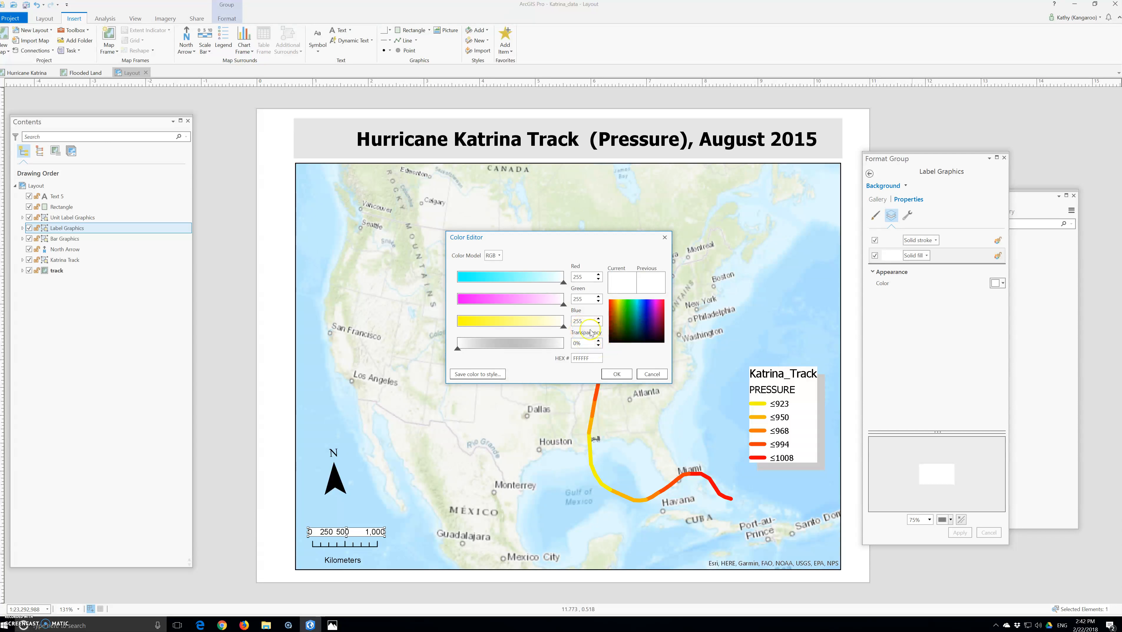
drag(463, 345, 527, 349)
click(617, 374)
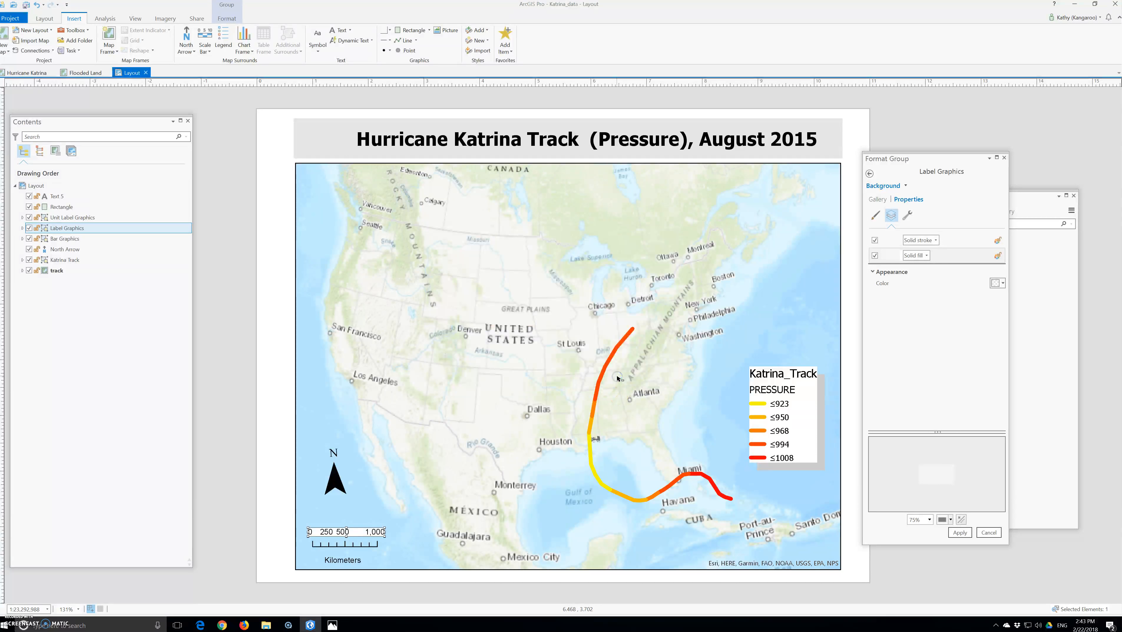
click(960, 532)
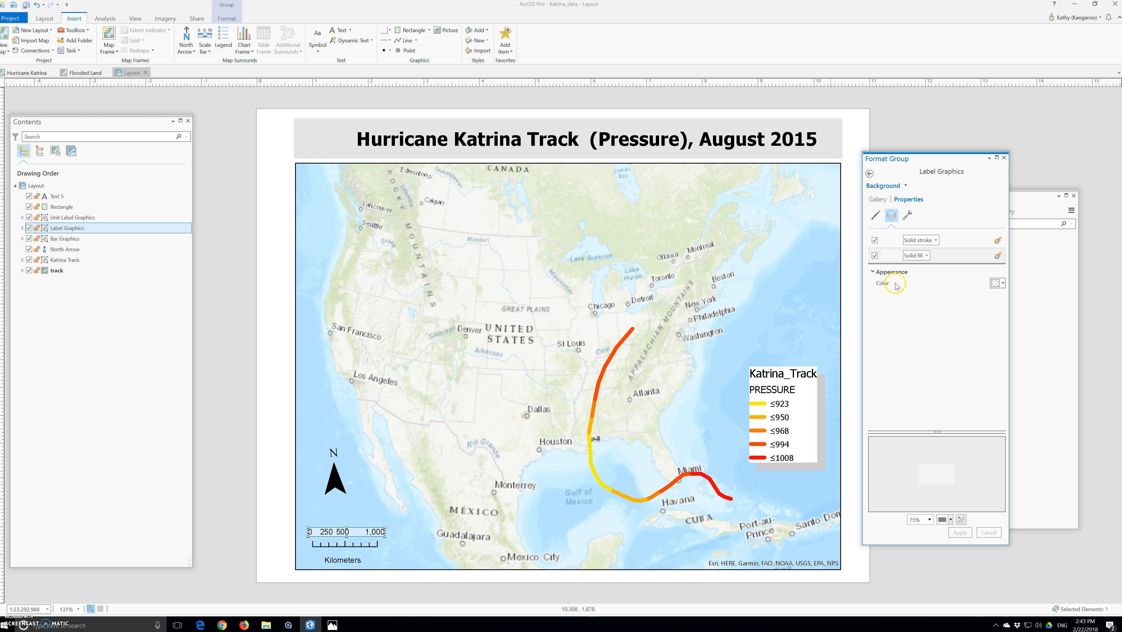
Set the transparency of the Label Graphics background's white fill to 34% and apply it
click(996, 283)
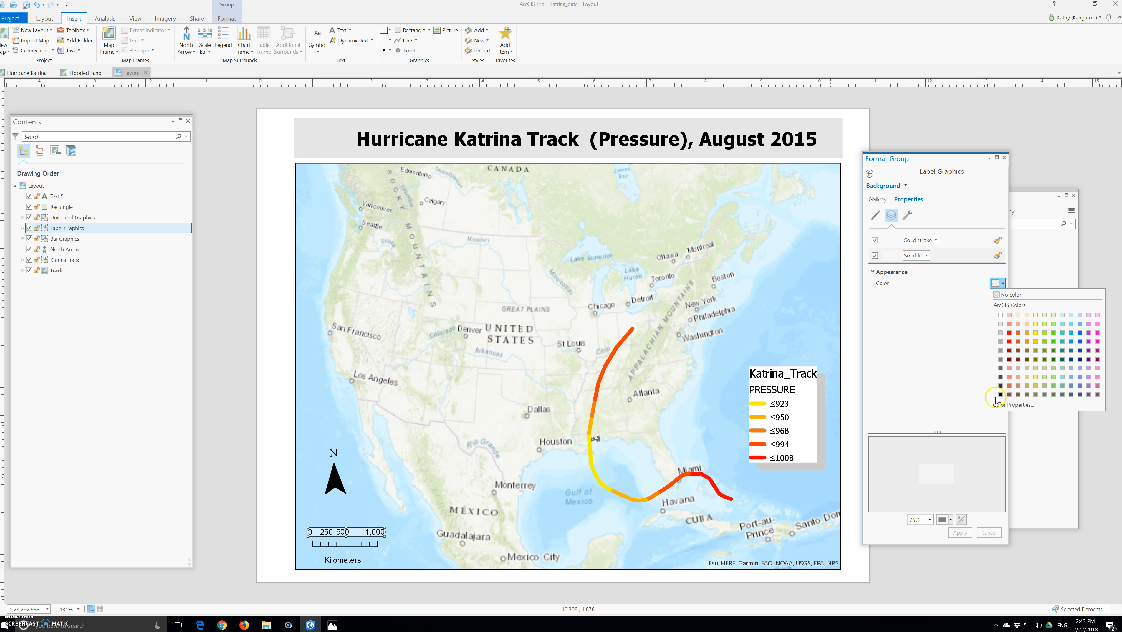
click(1013, 405)
drag(520, 349, 491, 348)
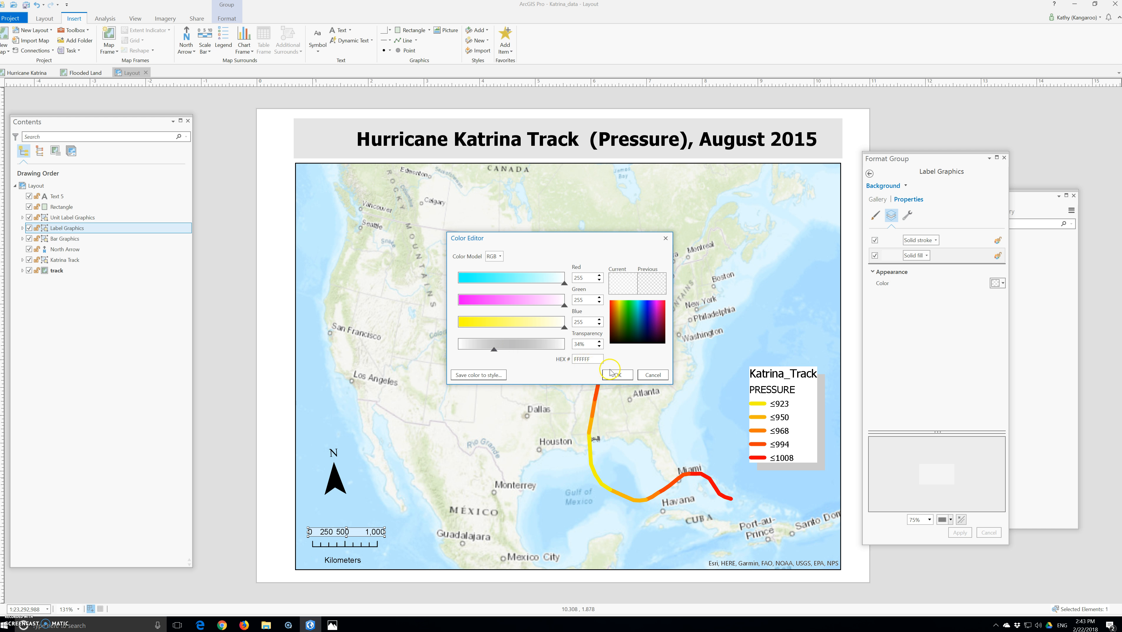
click(618, 374)
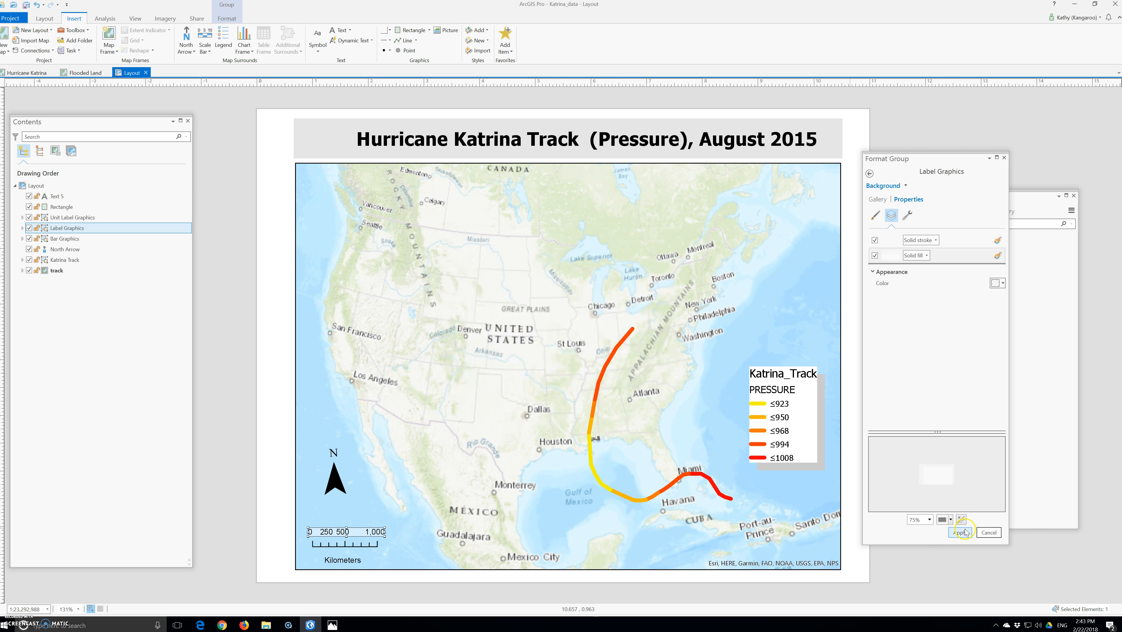
click(963, 532)
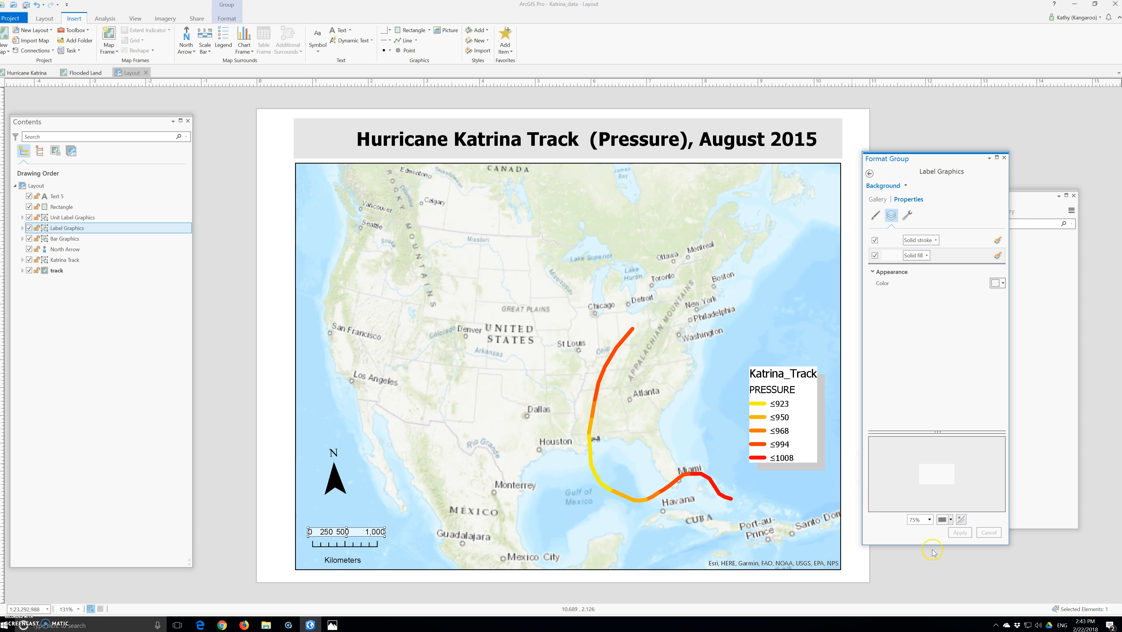
Move the scale bar's Kilometers unit label up, closer to the bar, to a Y position of about 0.42 in
click(863, 574)
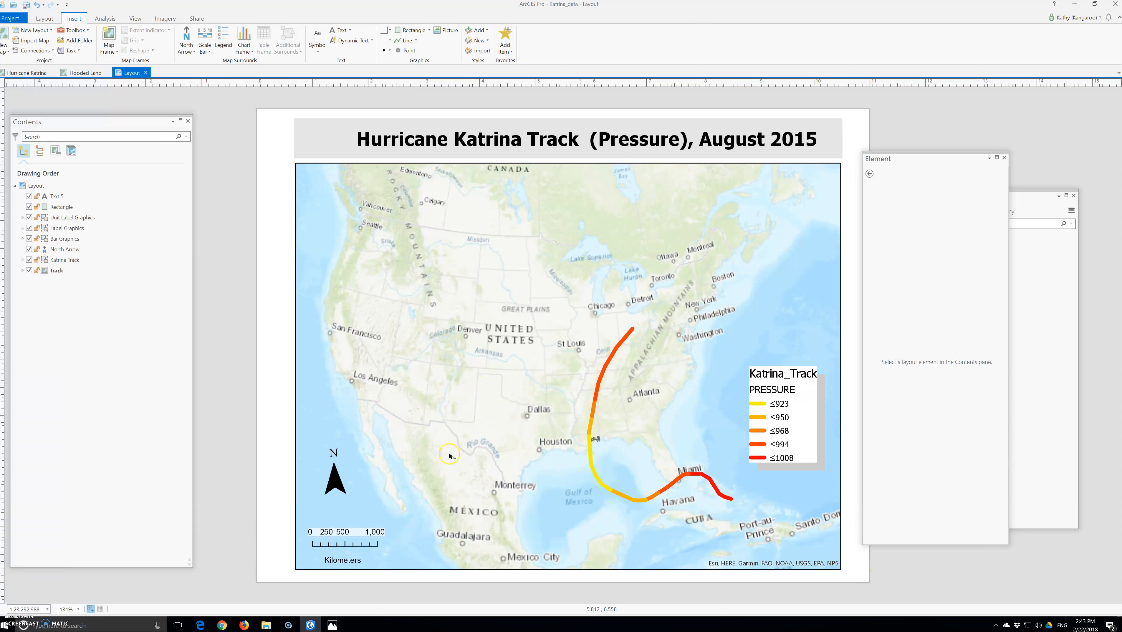
click(338, 561)
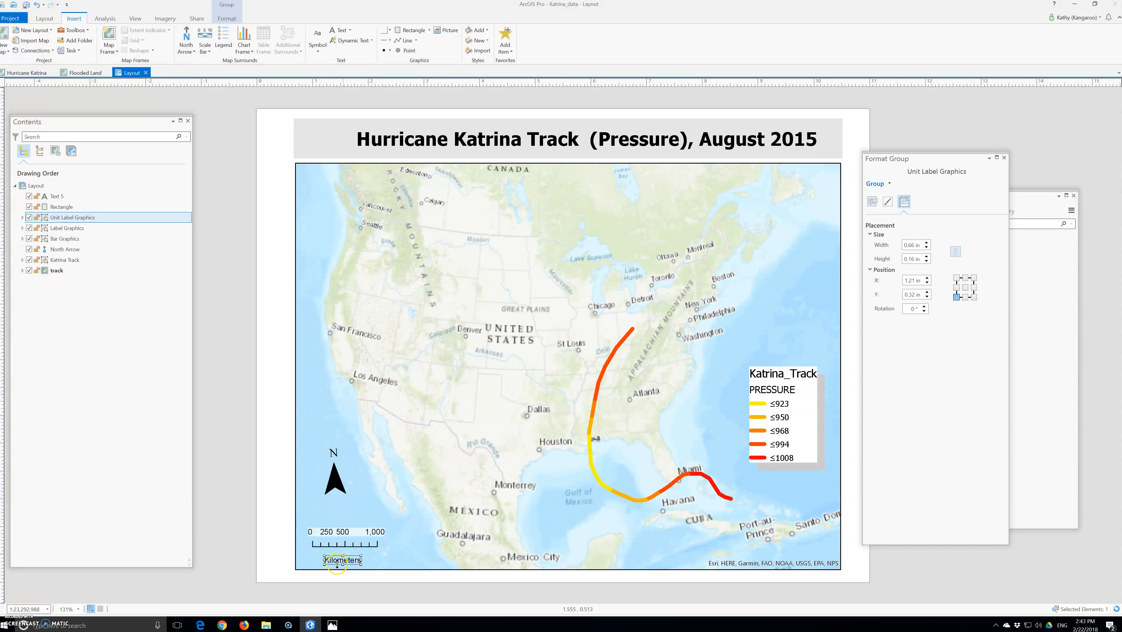
key(Up)
drag(338, 569, 339, 565)
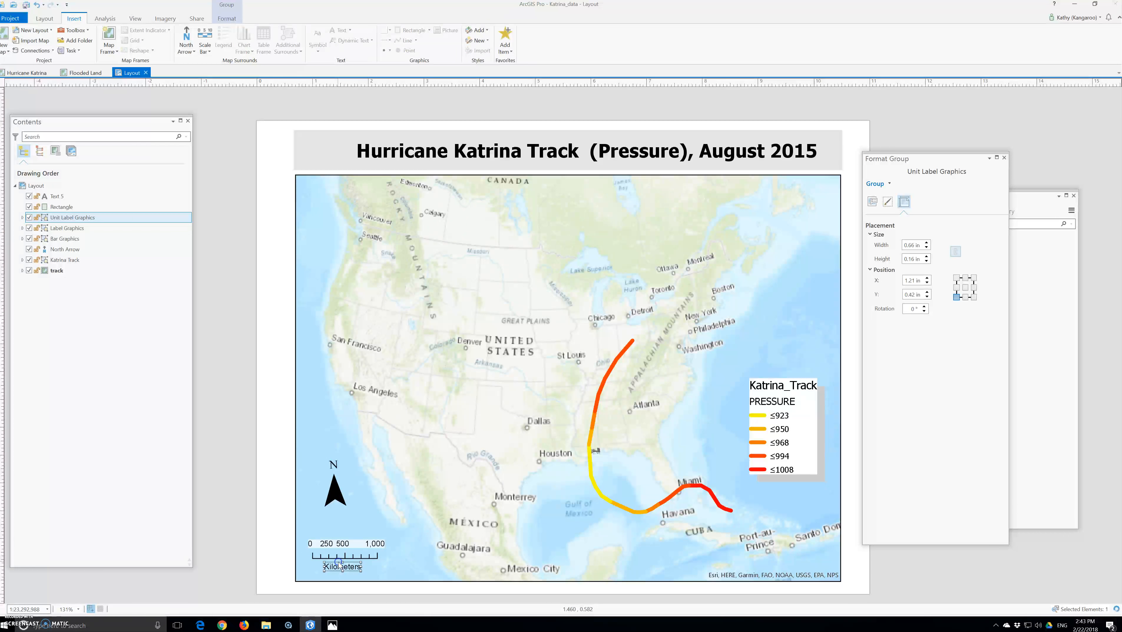
Move the track map frame slightly up so it meets the grey title banner, and save the project
click(532, 382)
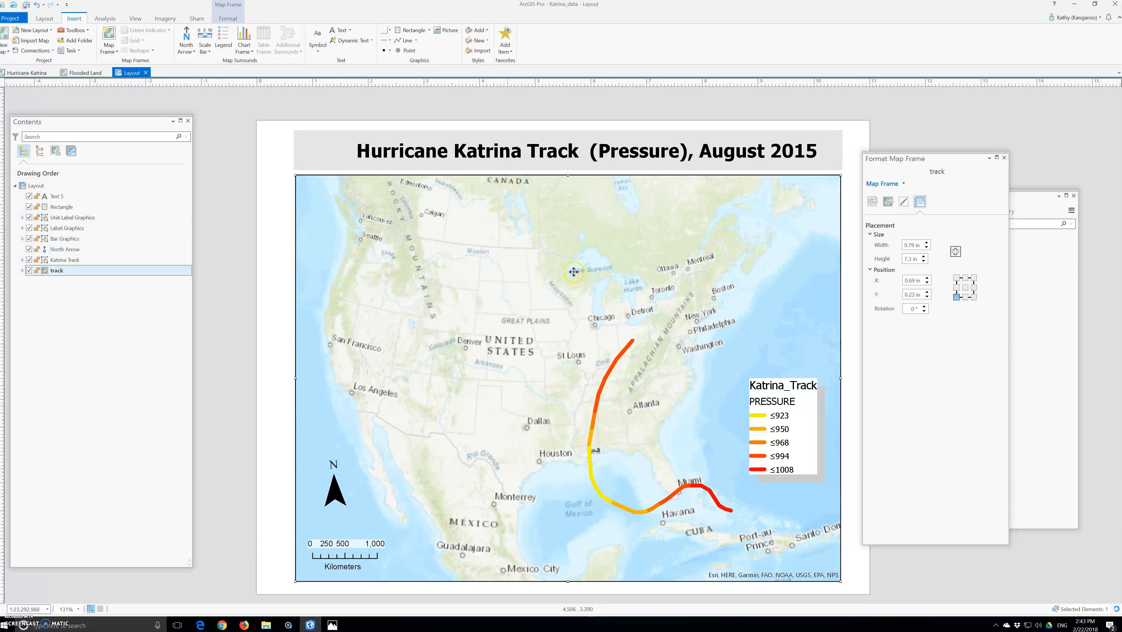
drag(611, 266, 611, 261)
click(887, 594)
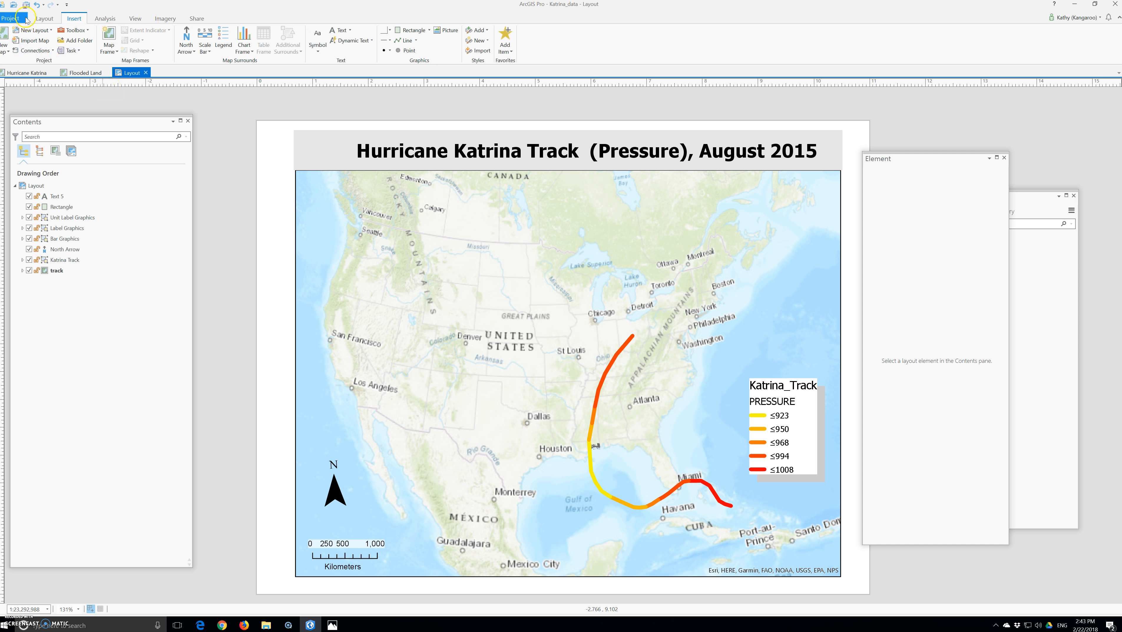
click(17, 20)
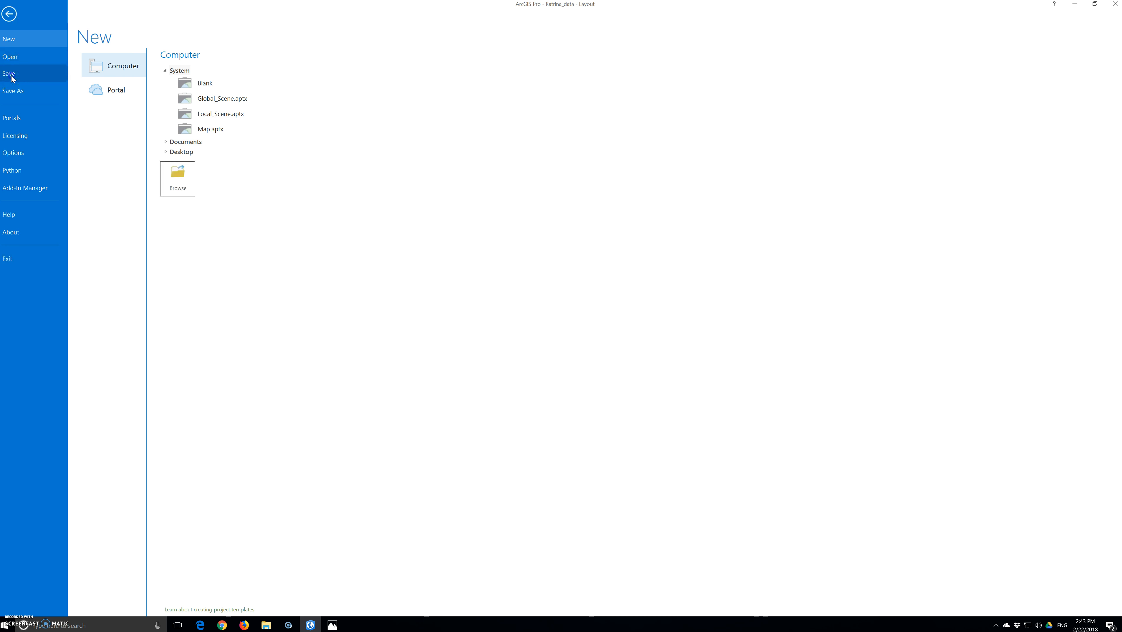
click(11, 76)
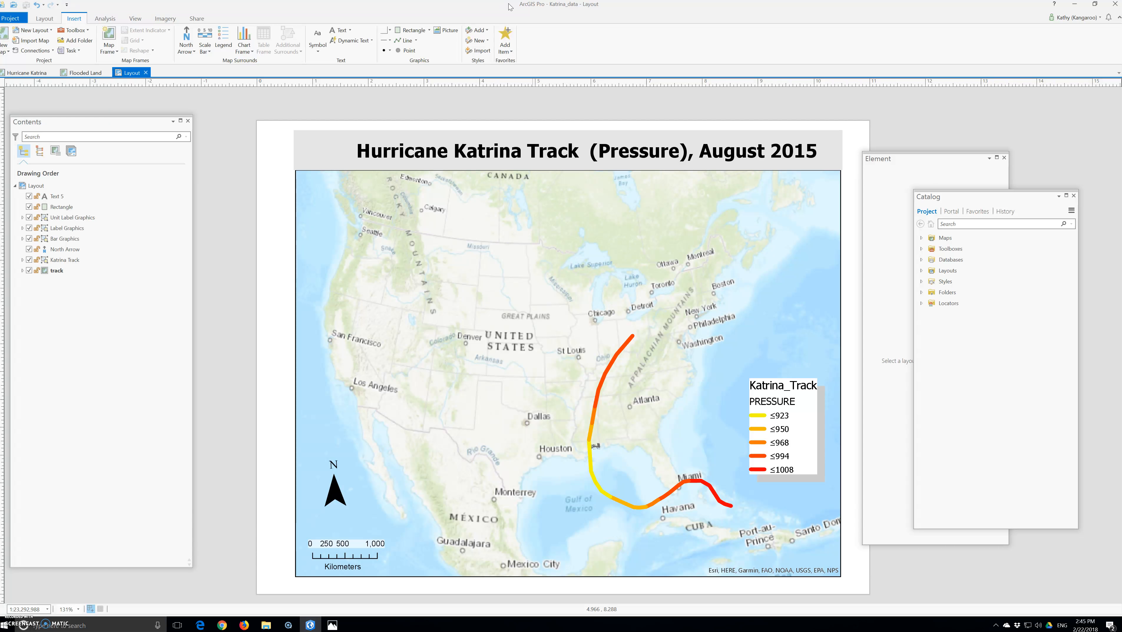
Open the Isolated Land Cover attribute table in the Flooded Land map and shorten the Contents pane to uncover the table
click(87, 74)
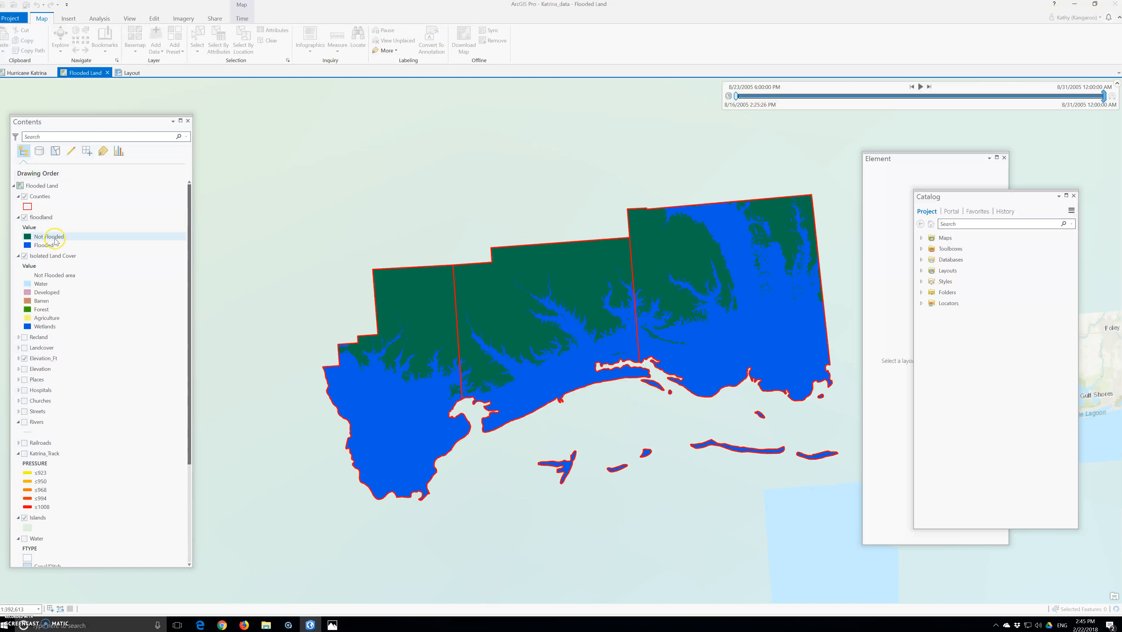
click(44, 218)
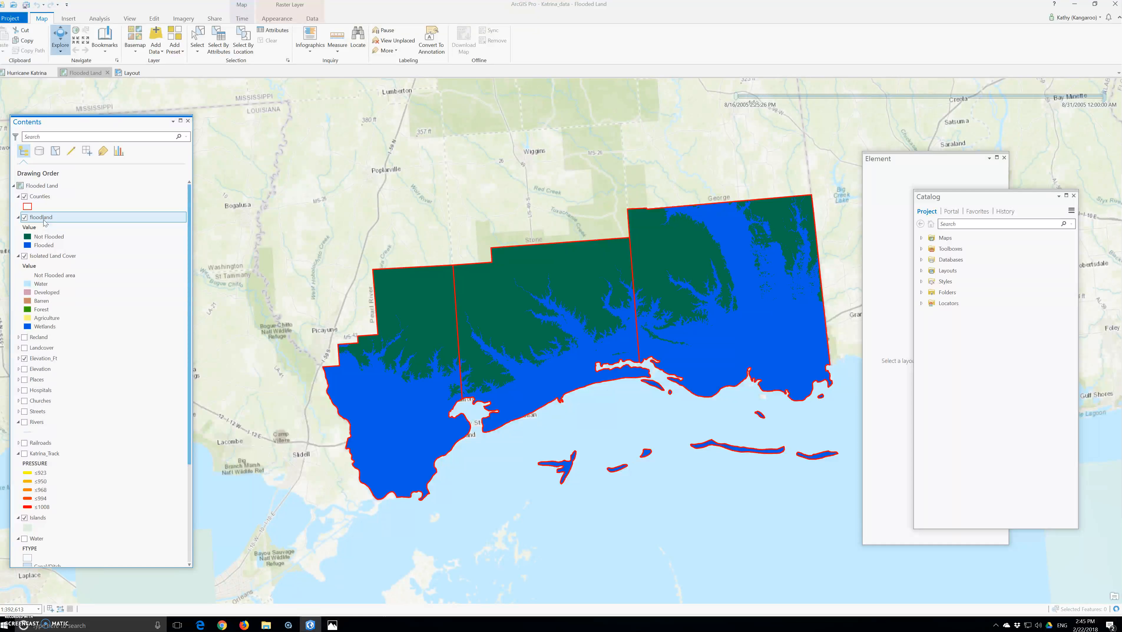
click(69, 257)
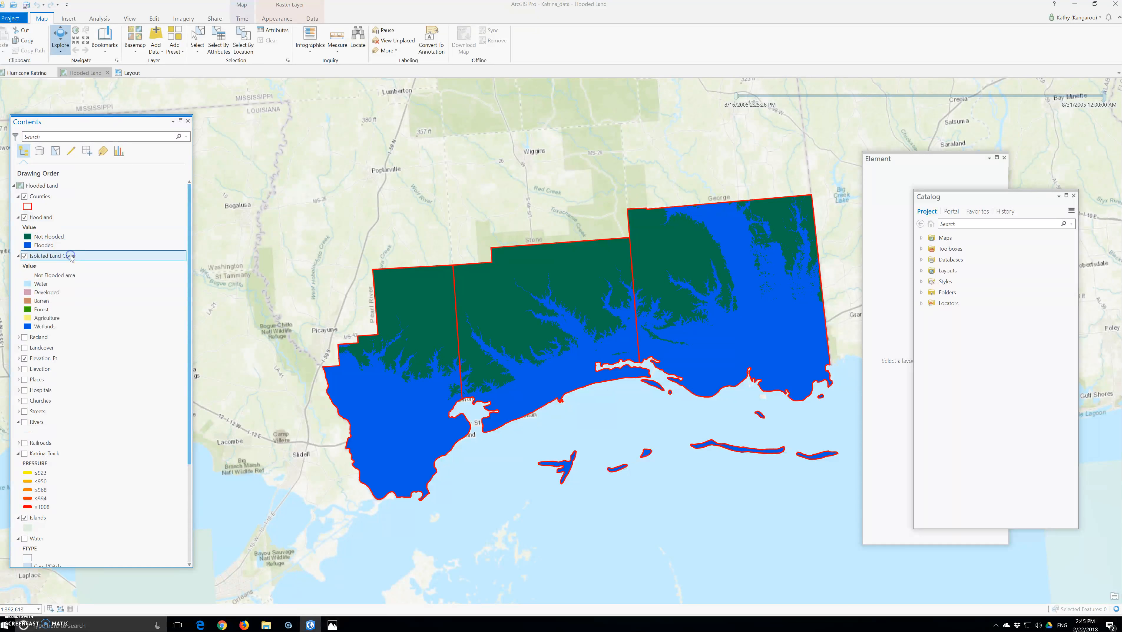
right_click(69, 257)
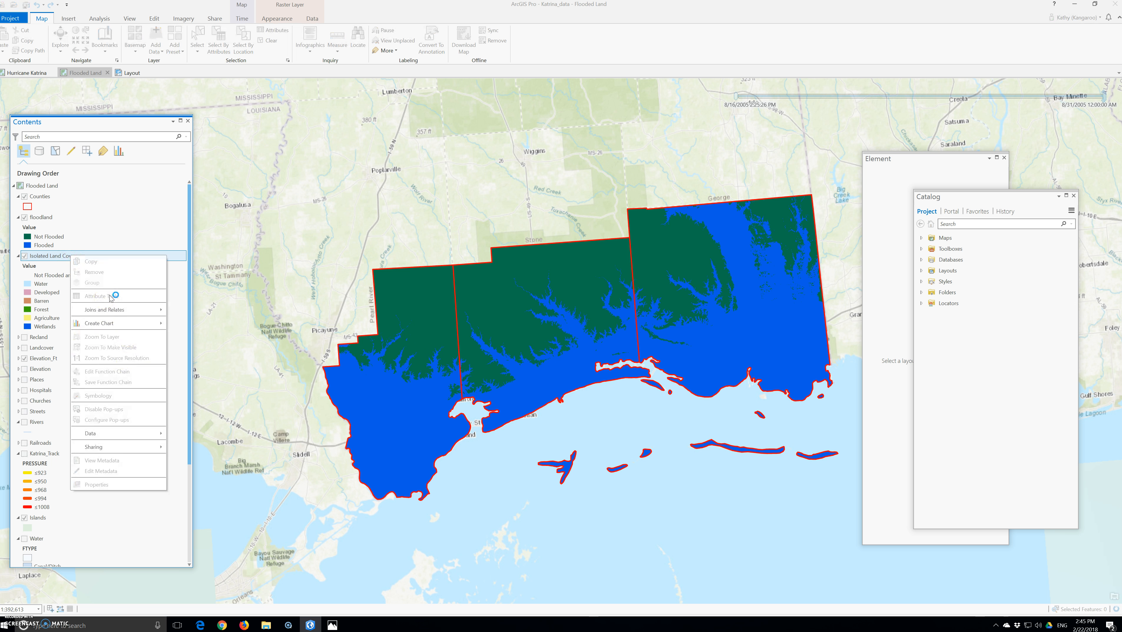
click(1004, 157)
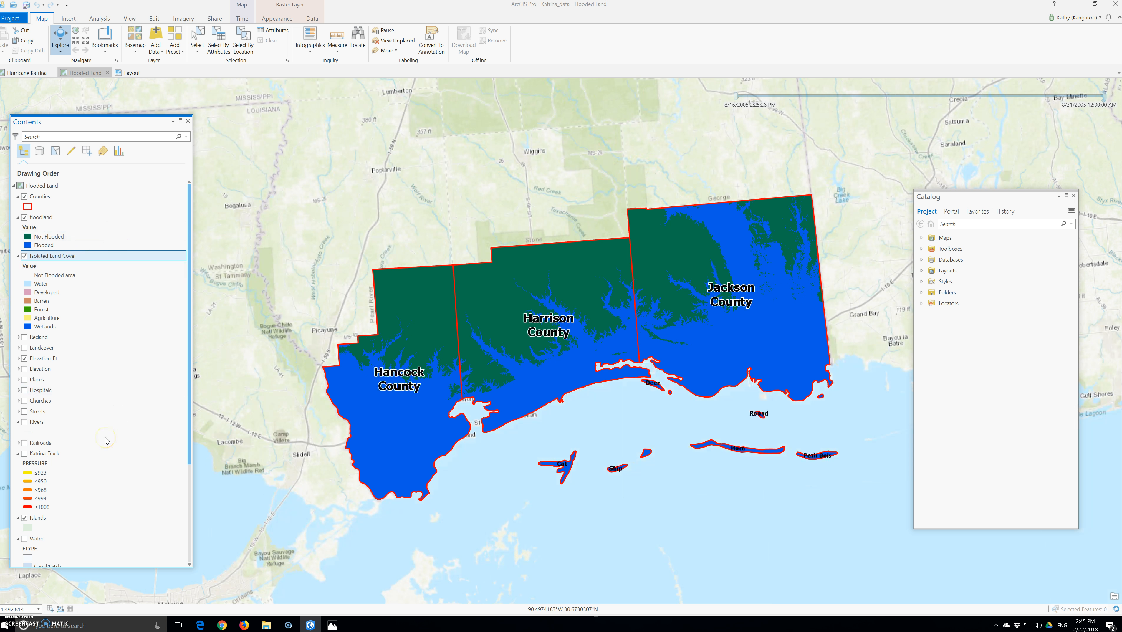
right_click(61, 256)
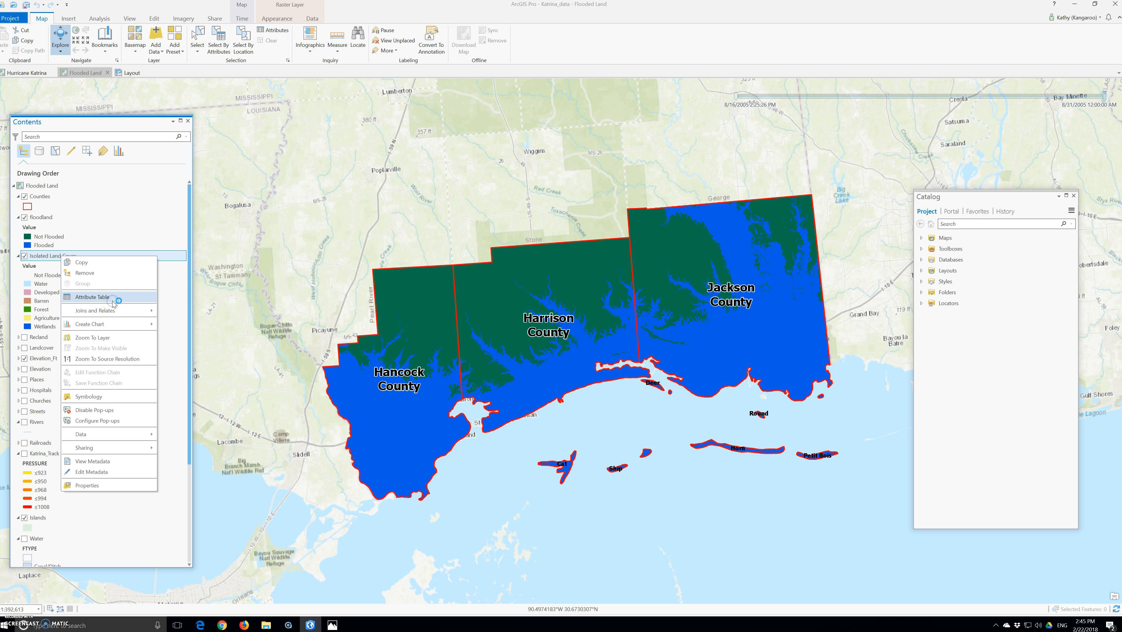
click(111, 301)
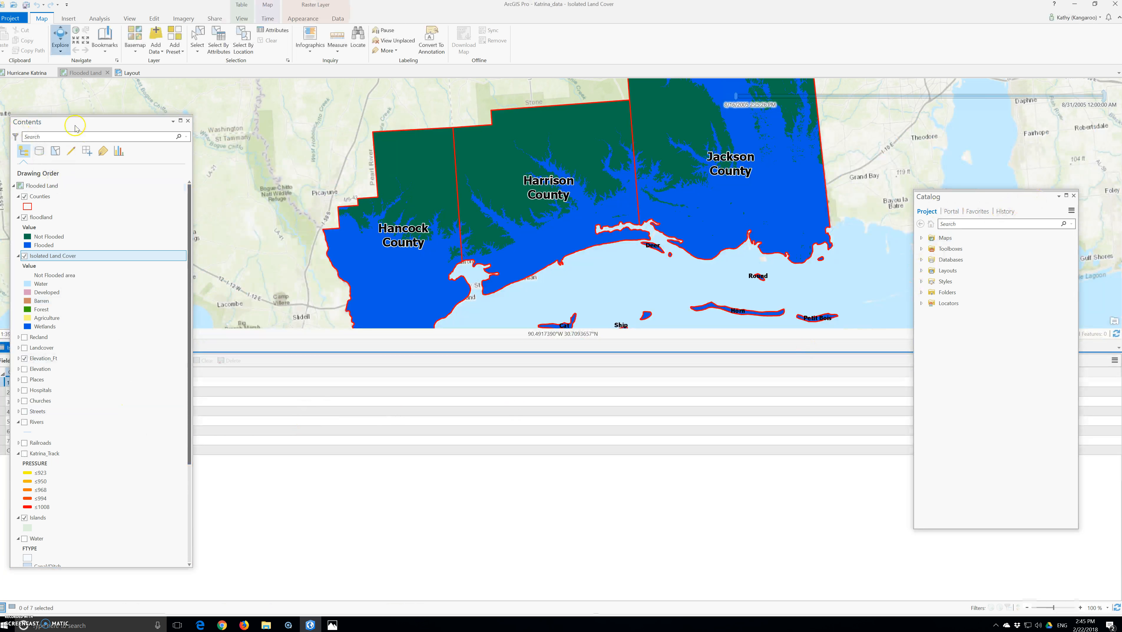
drag(70, 568, 117, 309)
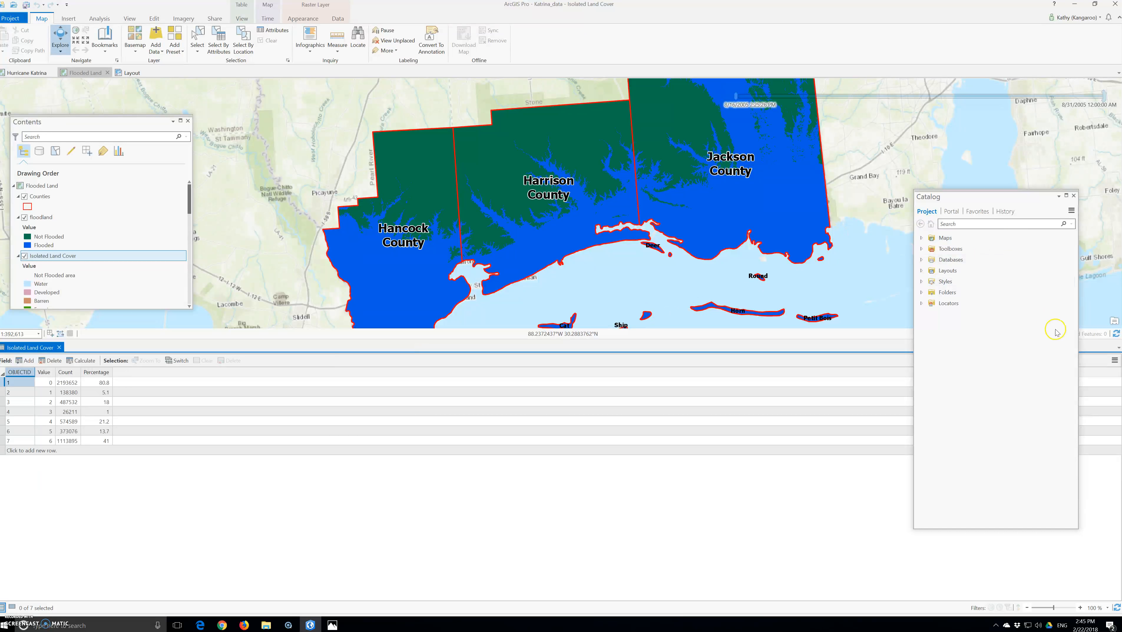
Add a field named Acrage with alias Acres and data type Float to the Isolated Land Cover table
click(1114, 361)
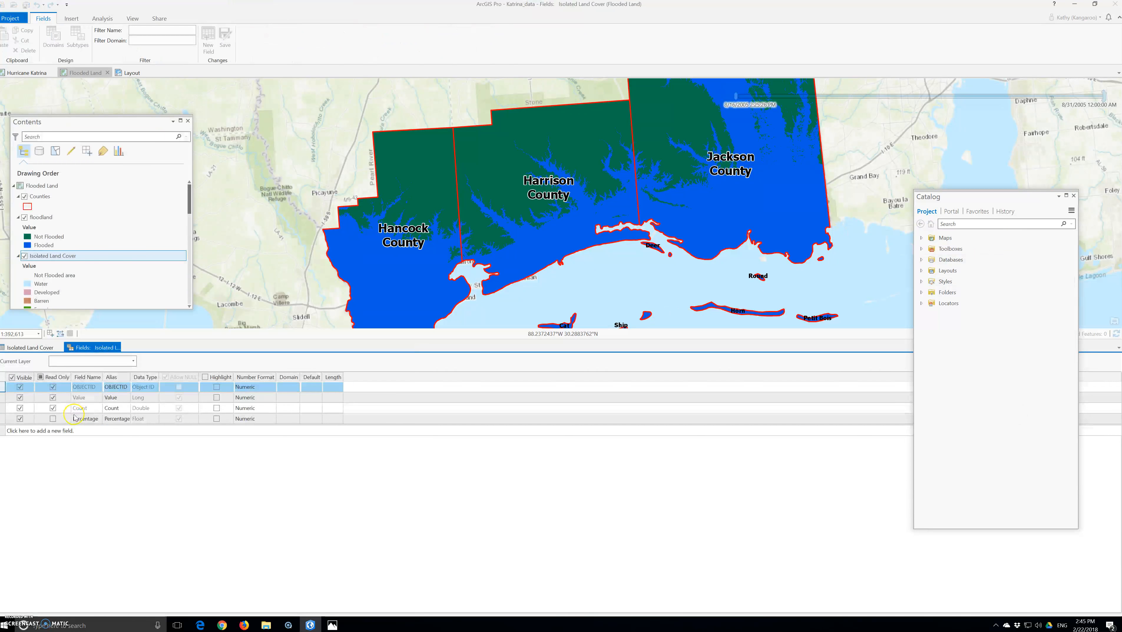
click(56, 431)
text(A)
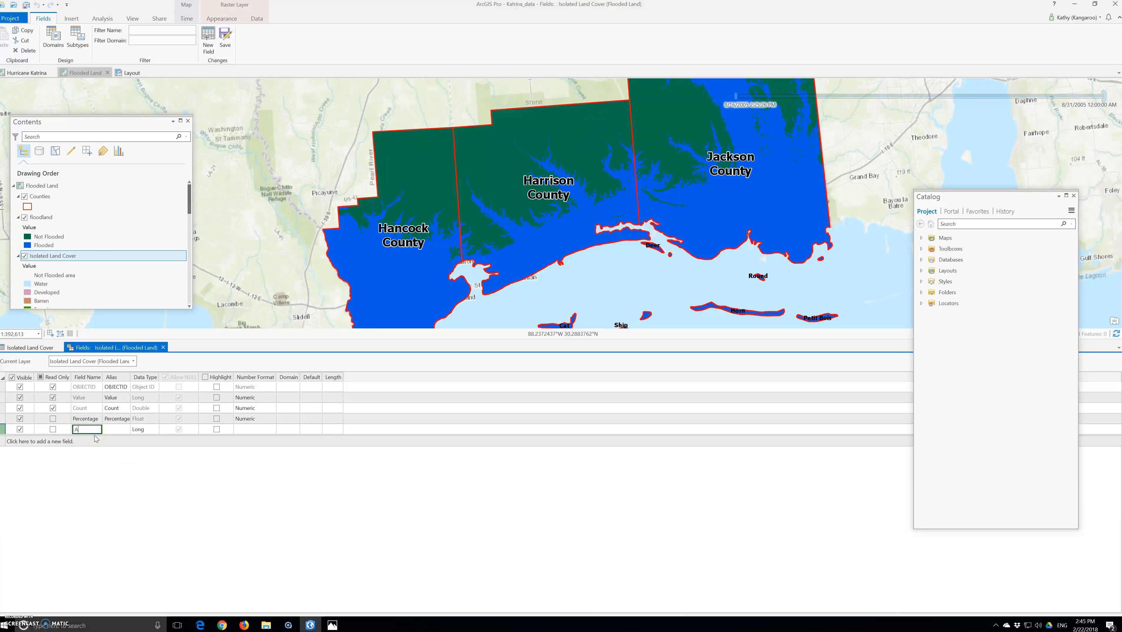
text(cre)
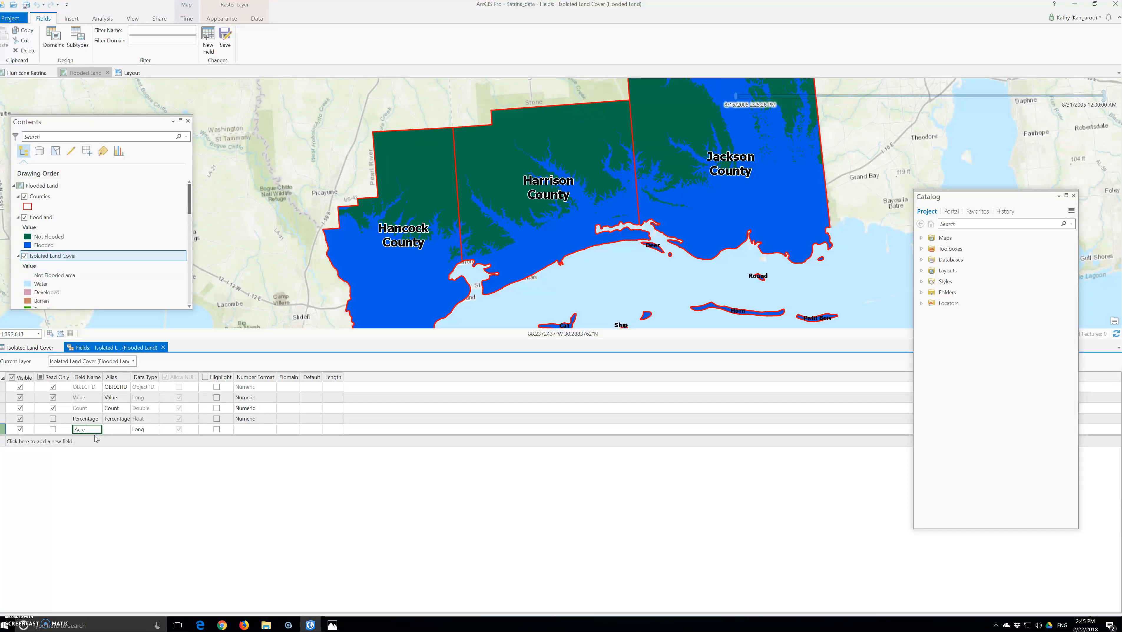
key(Tab)
text(A)
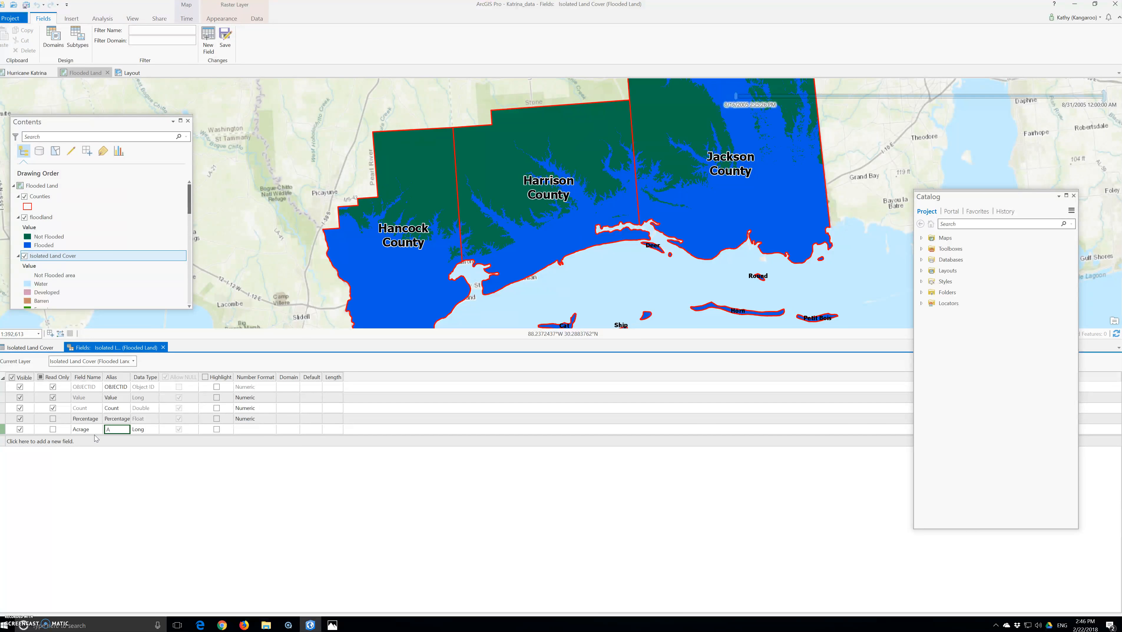
text(cres)
key(Tab)
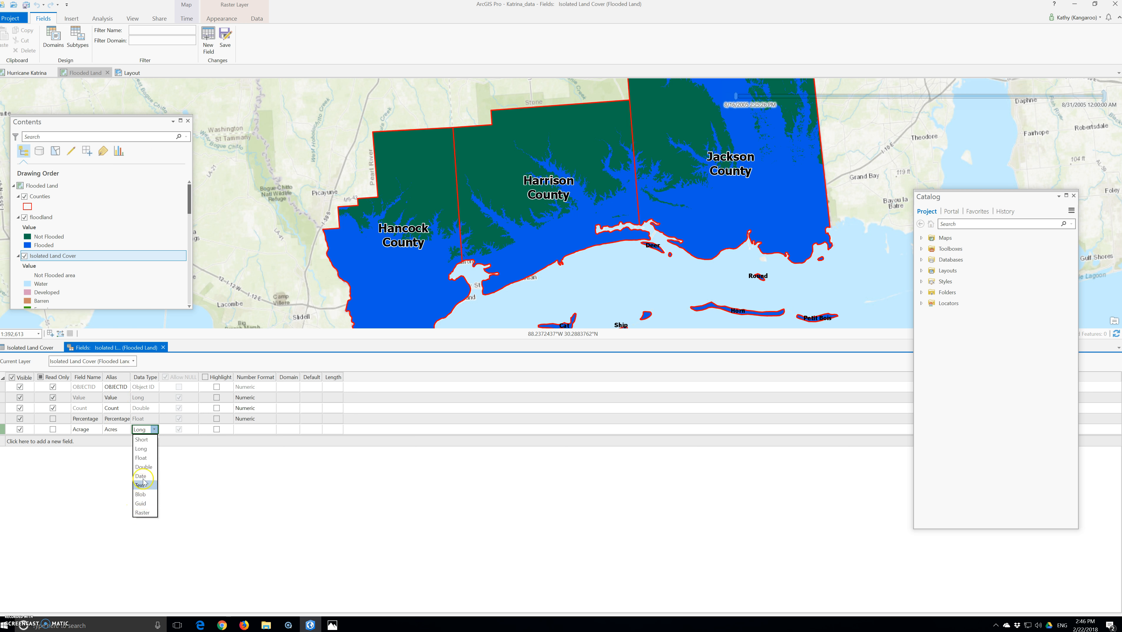
click(144, 458)
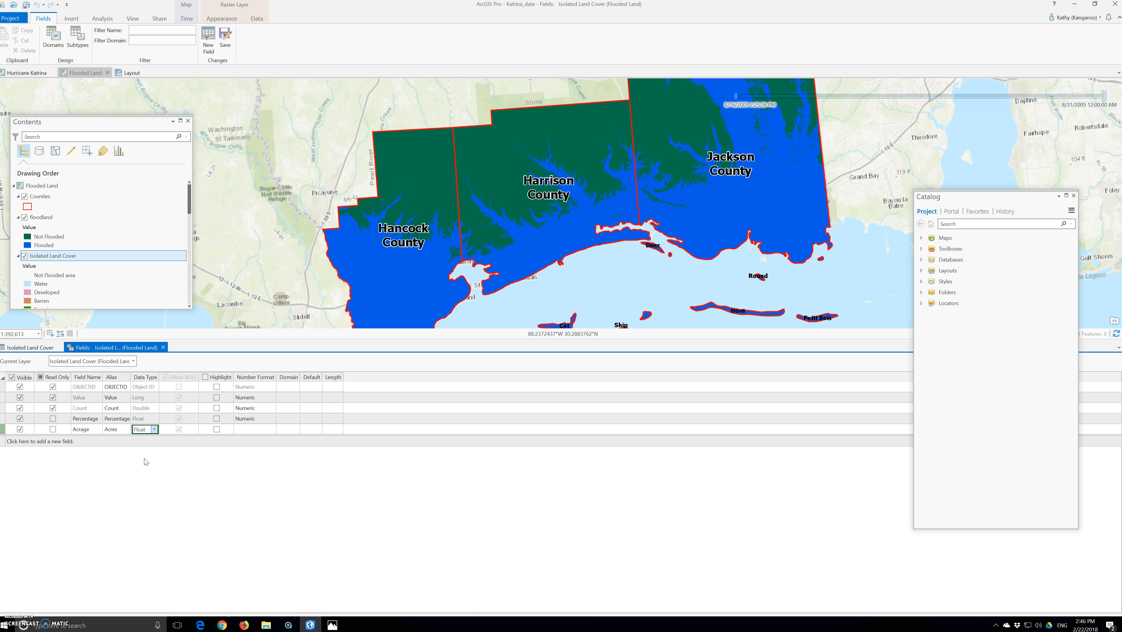
Give the Acrage field a Numeric number format with 1 decimal place, save the field changes and close the fields view
click(259, 430)
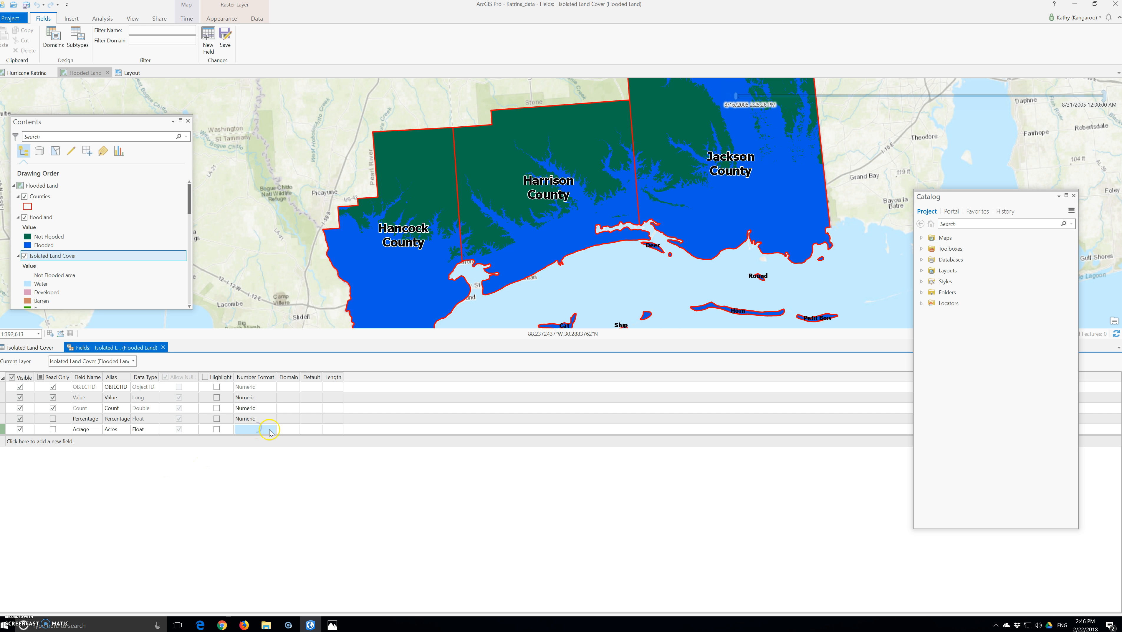
click(270, 429)
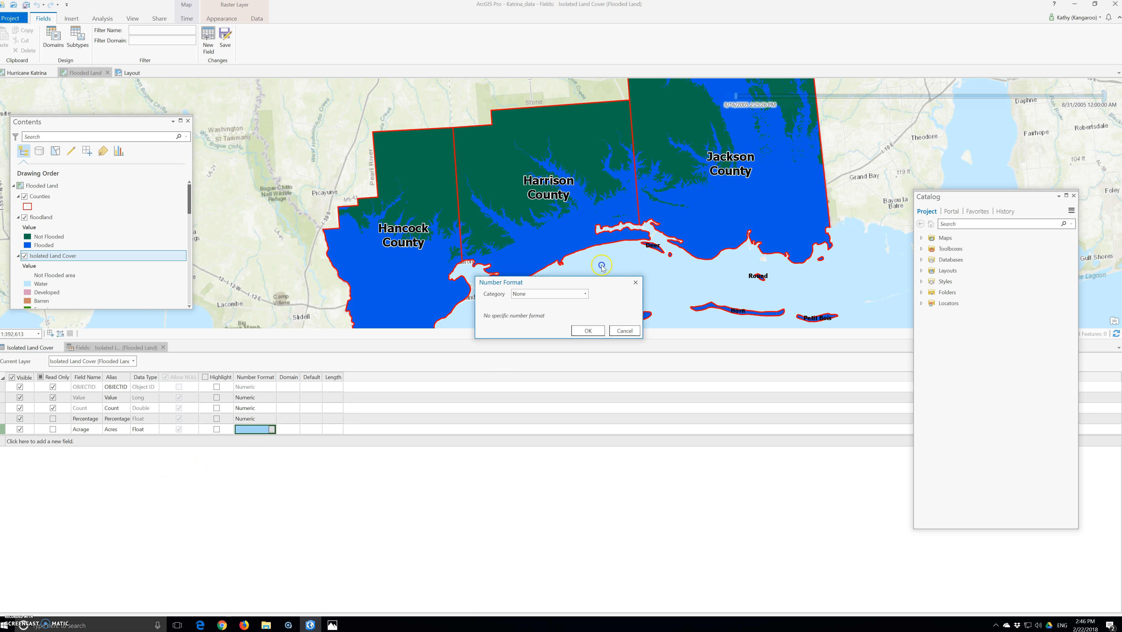
click(584, 294)
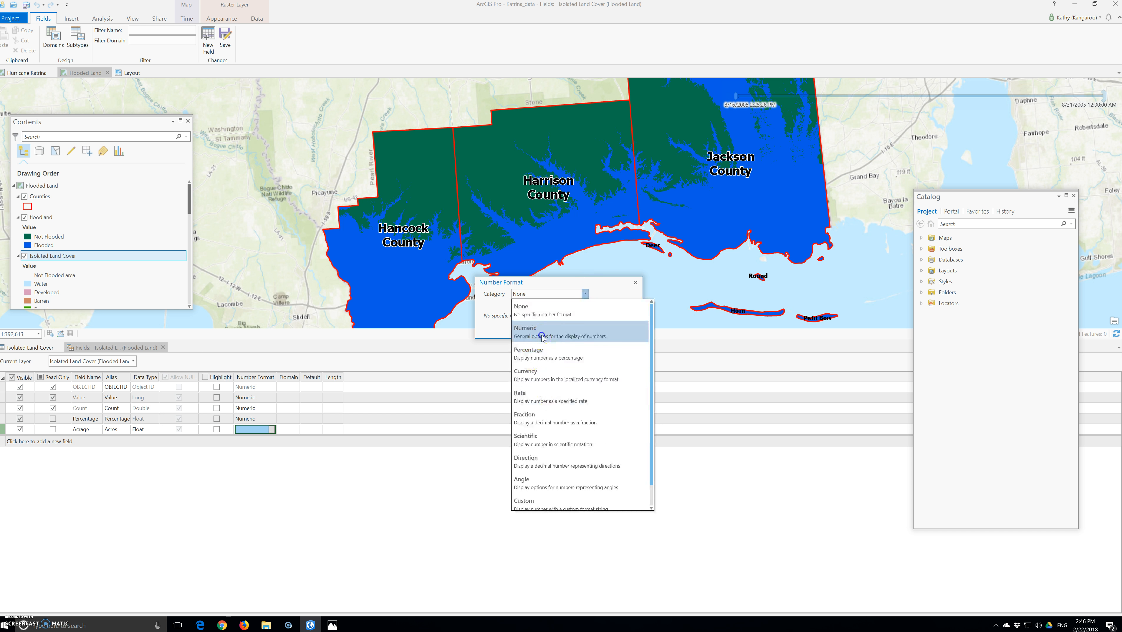
click(548, 328)
double_click(548, 322)
text(1)
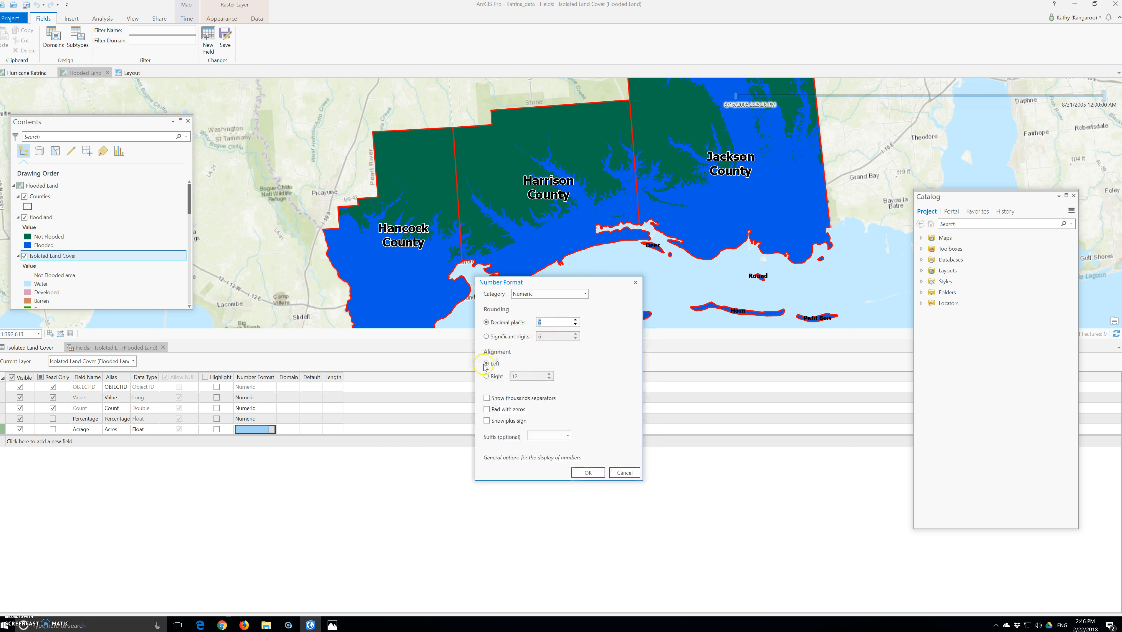
click(597, 473)
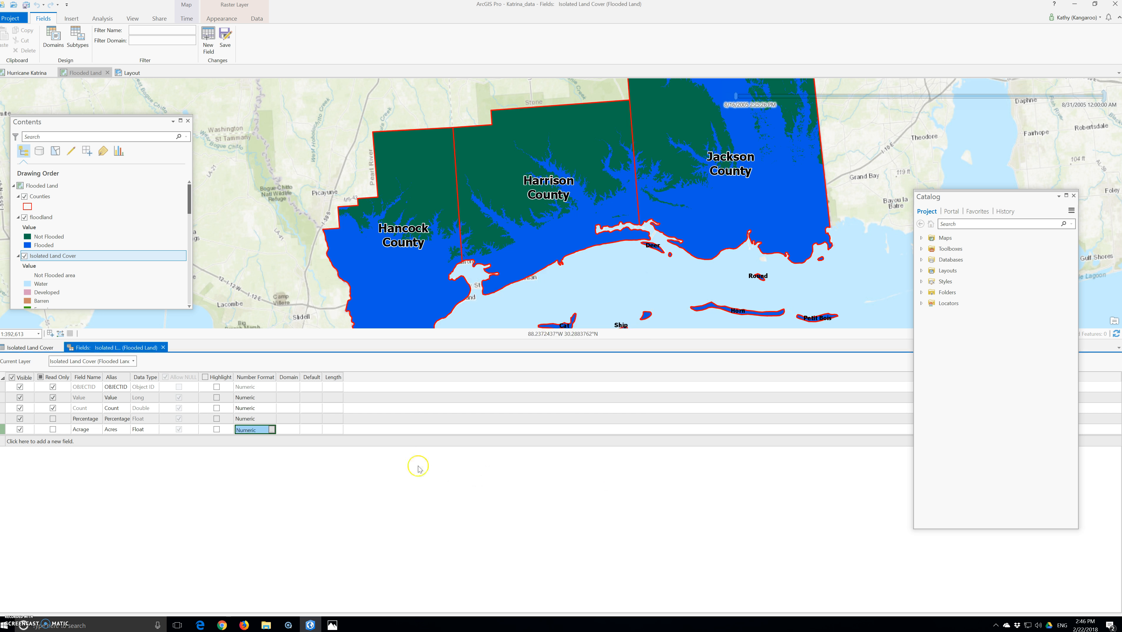
click(225, 37)
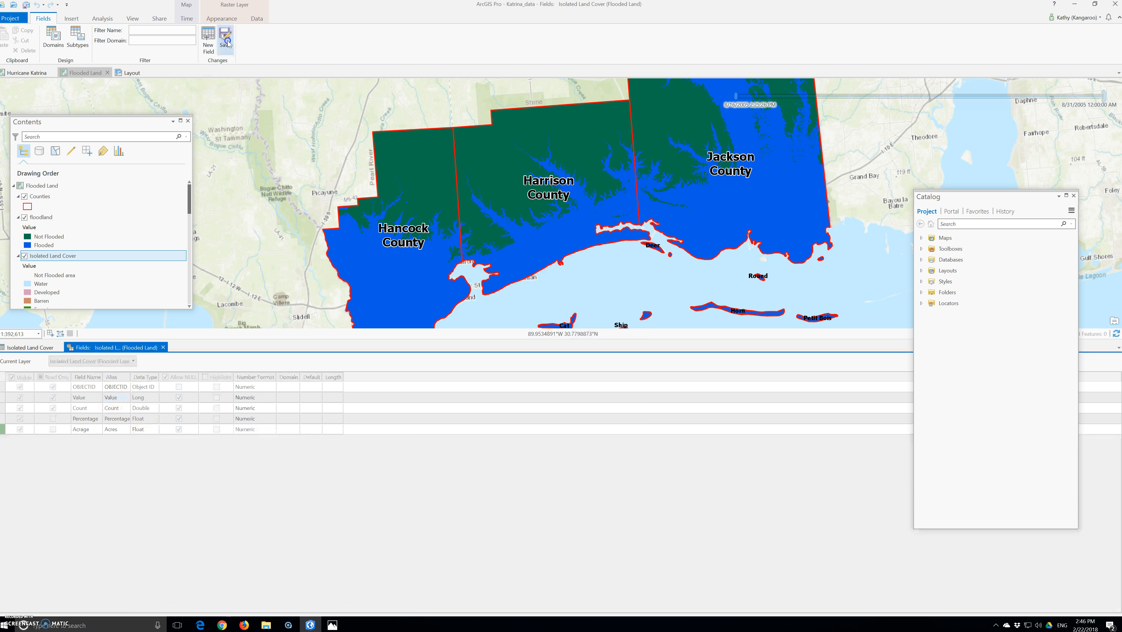
click(163, 347)
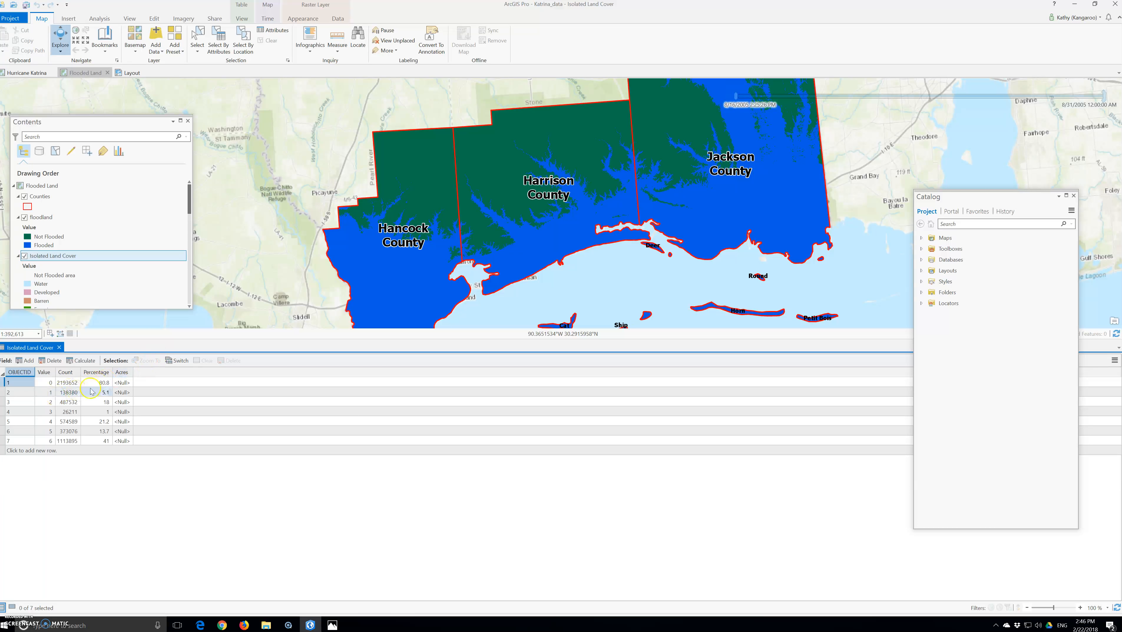
Open Calculate Field for the Acres column and move its window clear of the table
click(126, 373)
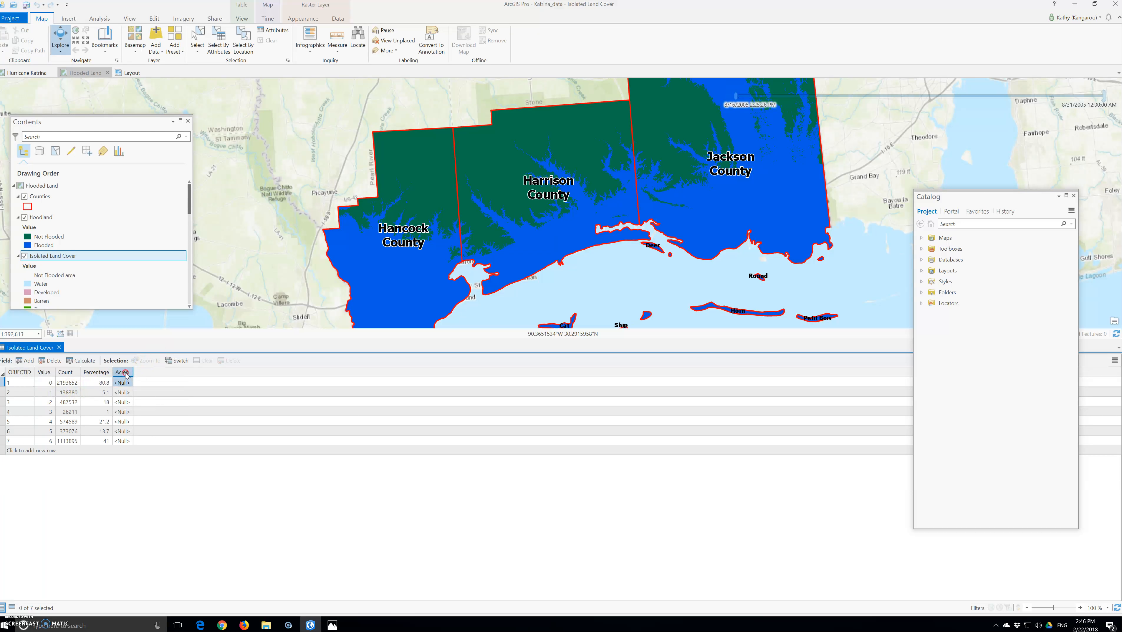
right_click(126, 374)
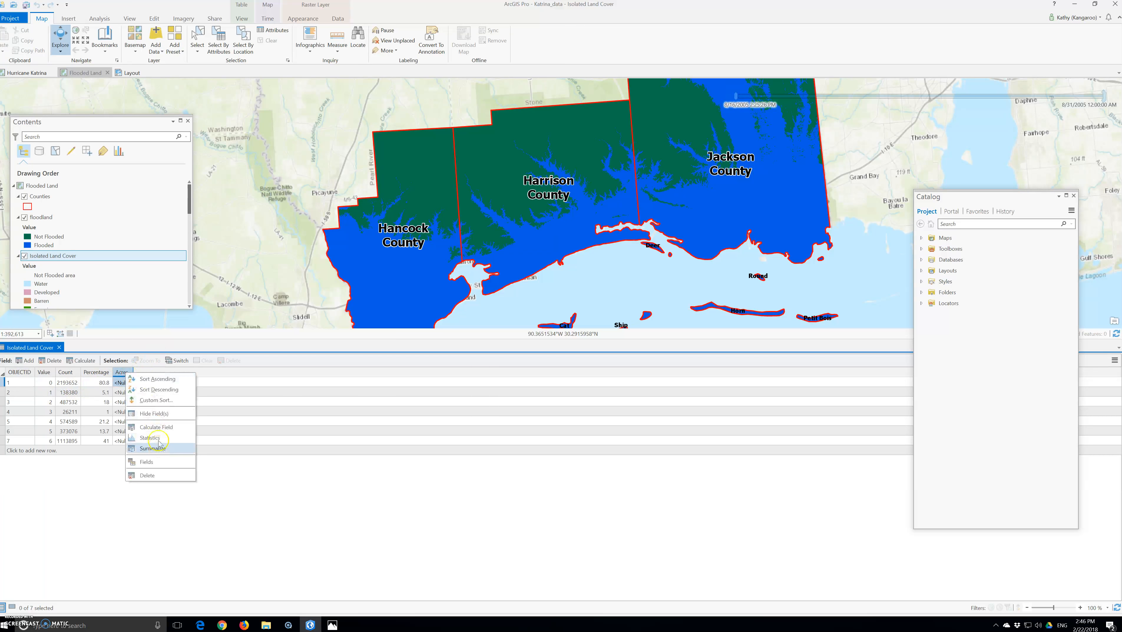
click(156, 427)
drag(115, 135, 593, 148)
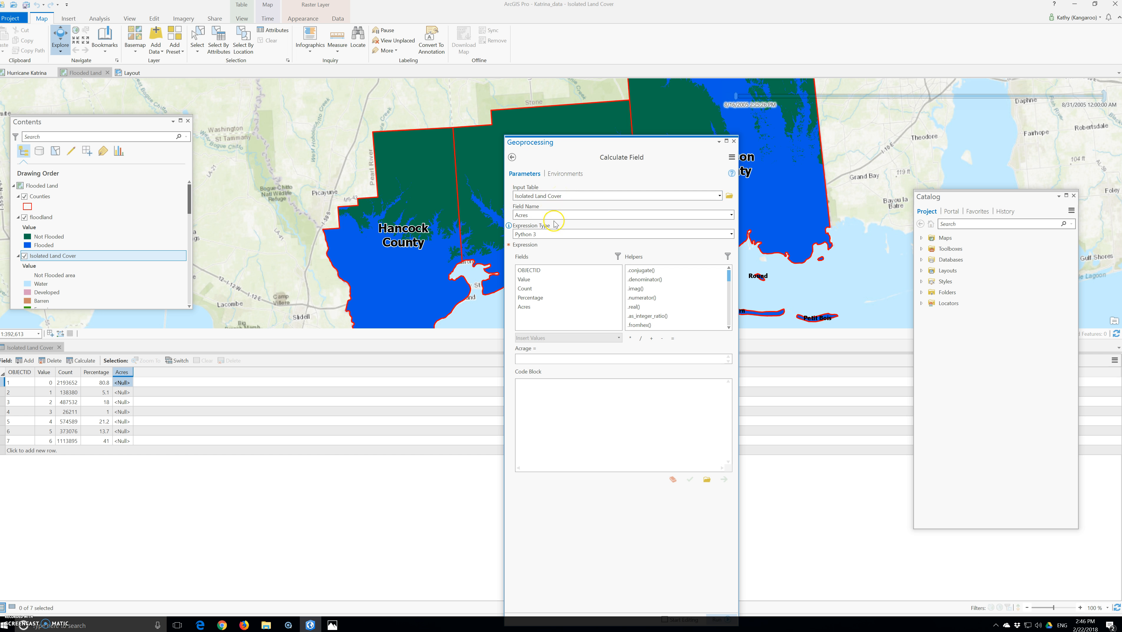
Enter the Python 3 expression (!Count! * 900) / 4046.68 for the Acrage field calculation
click(539, 358)
double_click(525, 288)
click(641, 339)
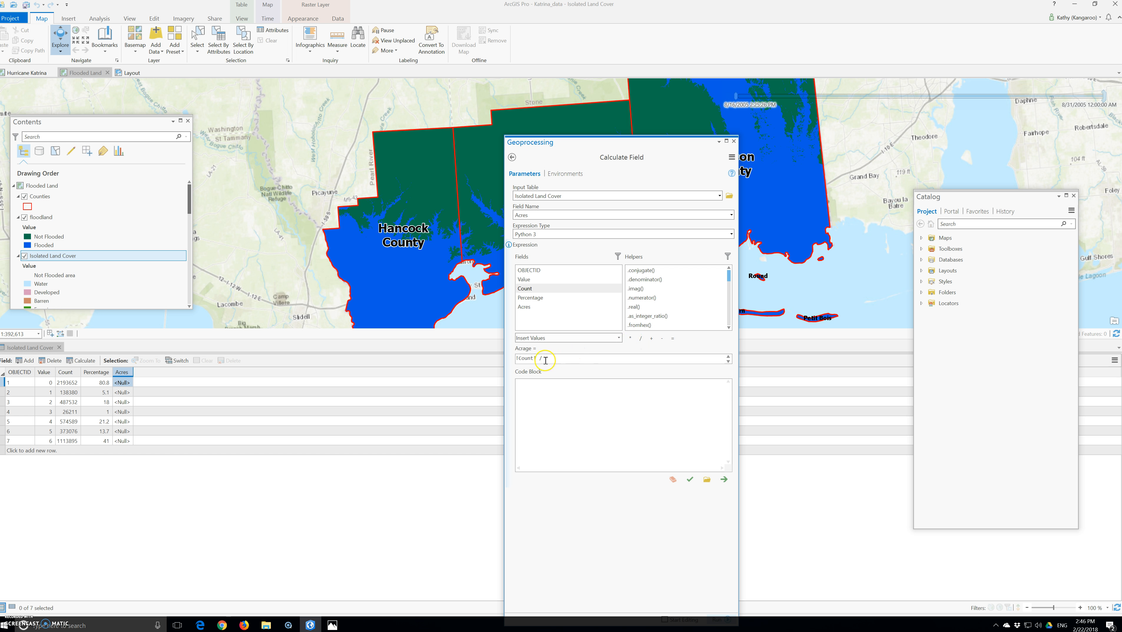
click(516, 358)
text(()
double_click(629, 338)
click(556, 359)
key(BackSpace)
text(900))
text(4046.68)
click(594, 371)
click(582, 382)
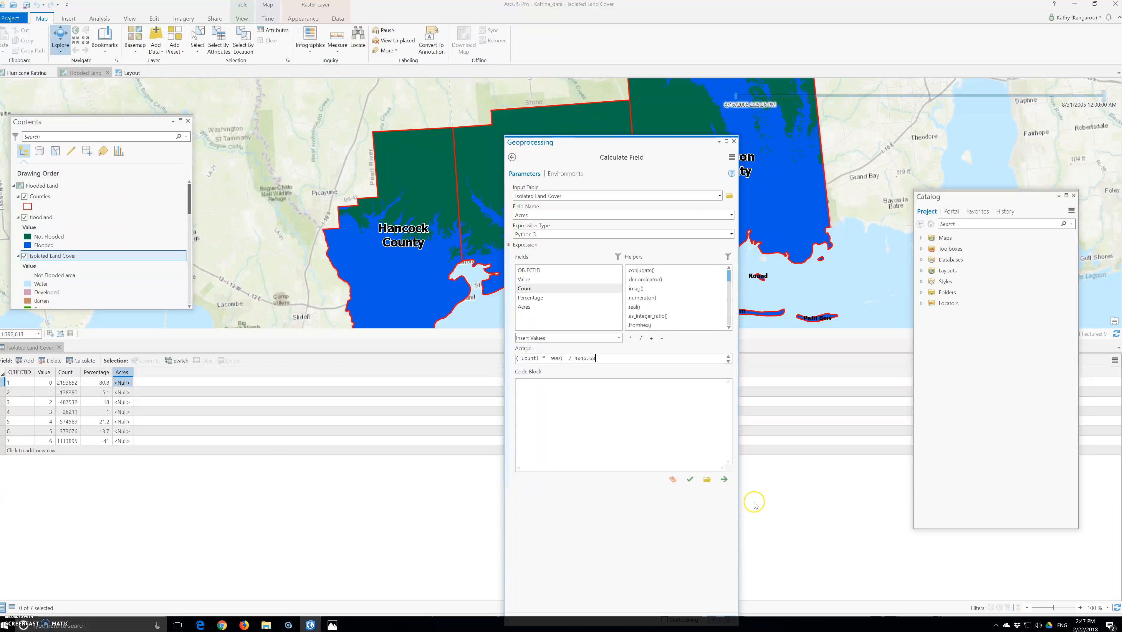
Reposition the Calculate Field window to expose its lower edge and run the acreage calculation
drag(592, 151, 566, 61)
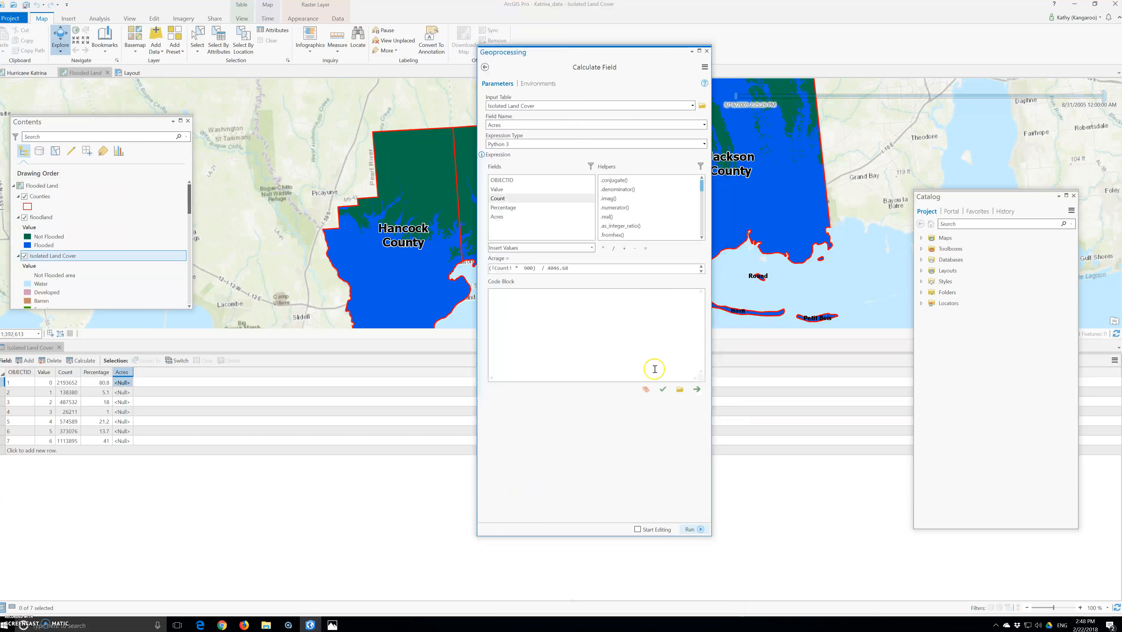
click(698, 527)
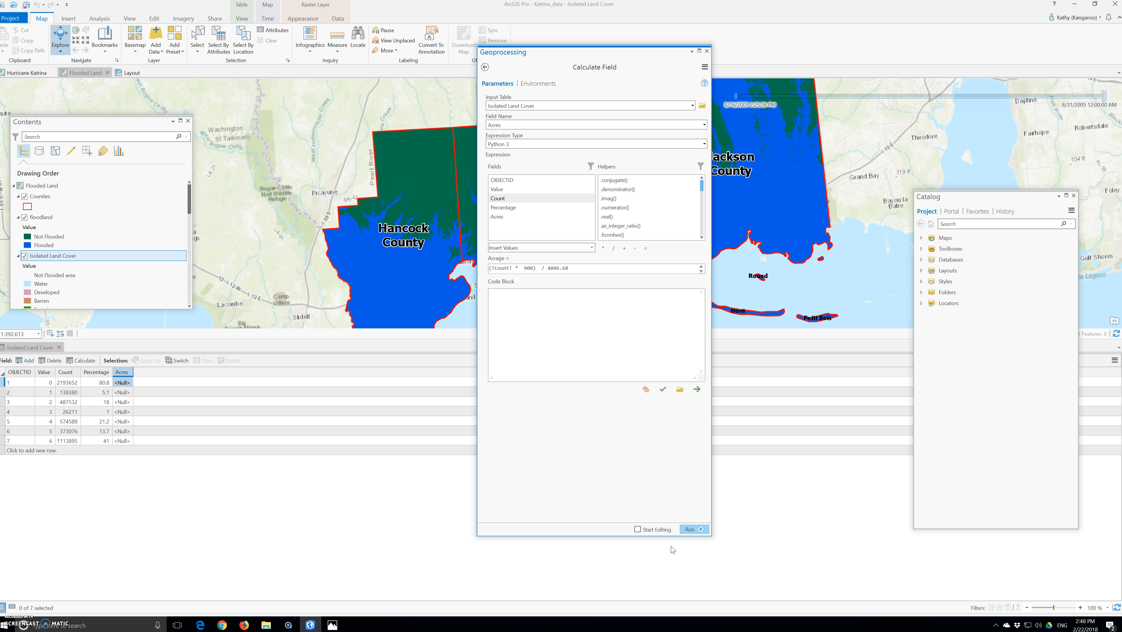
click(693, 530)
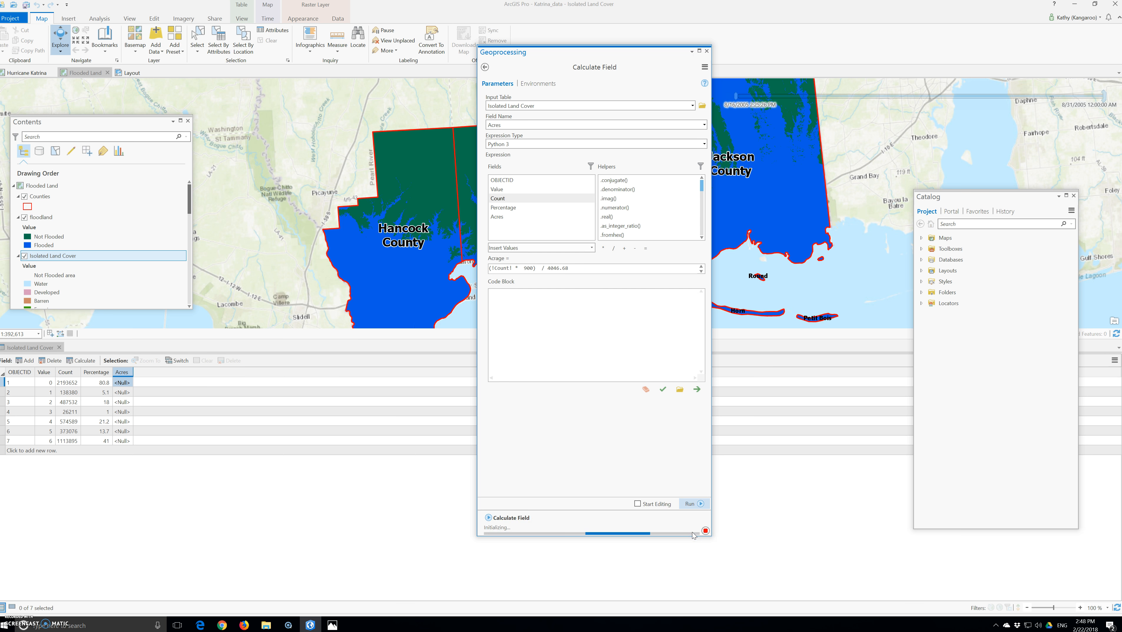
mouse_move(693, 536)
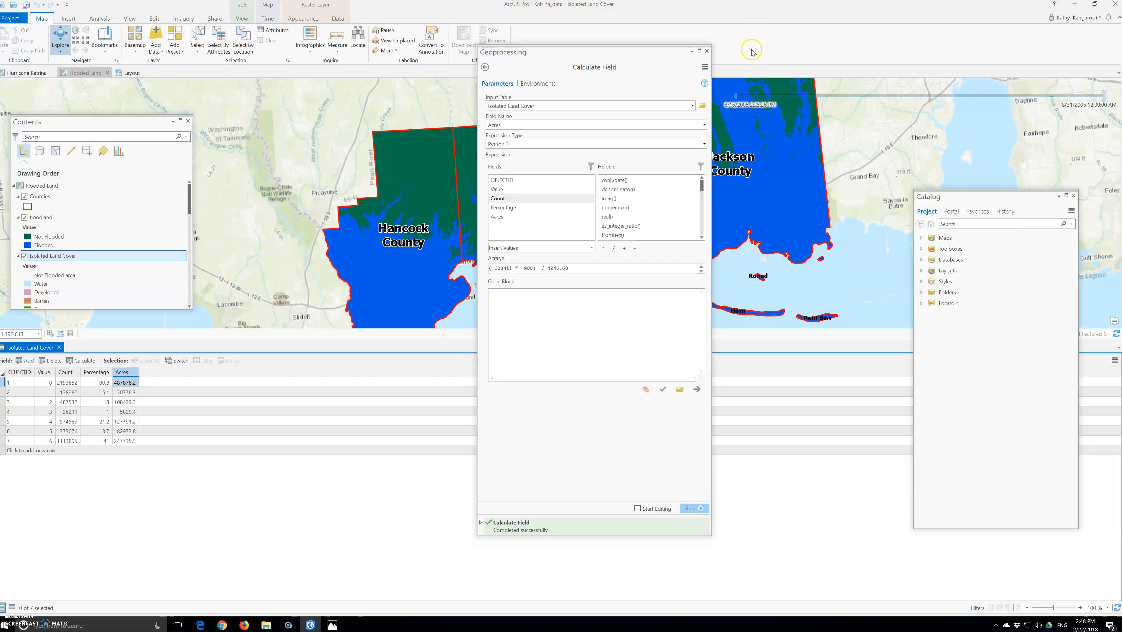
mouse_move(746, 87)
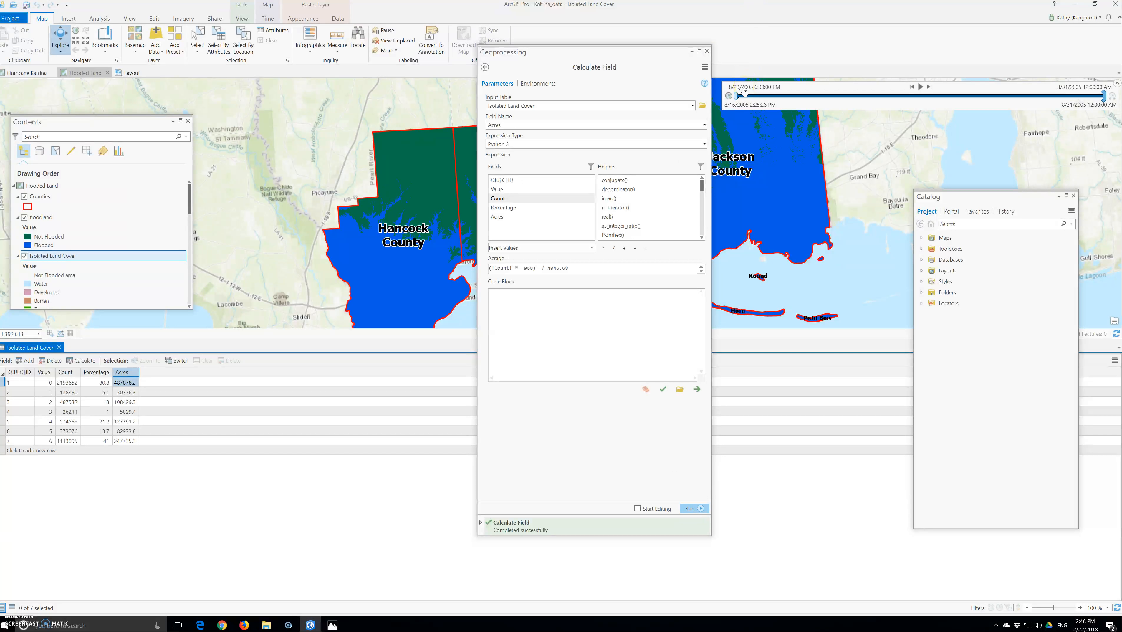
Close the Calculate Field window and list the project's maps in the Catalog
click(744, 98)
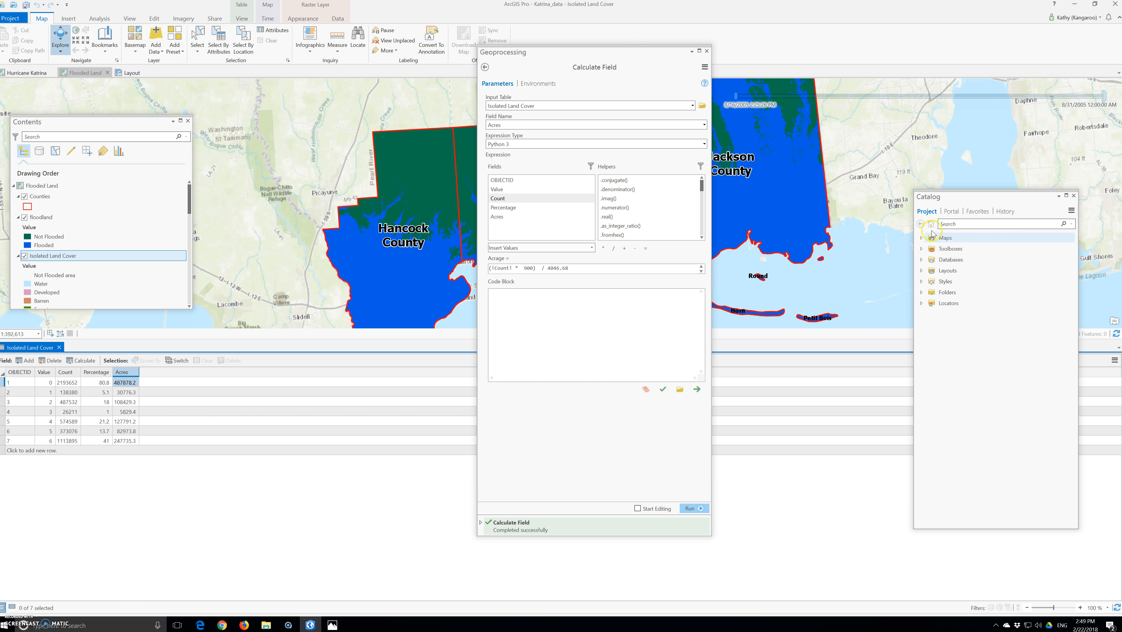
click(921, 238)
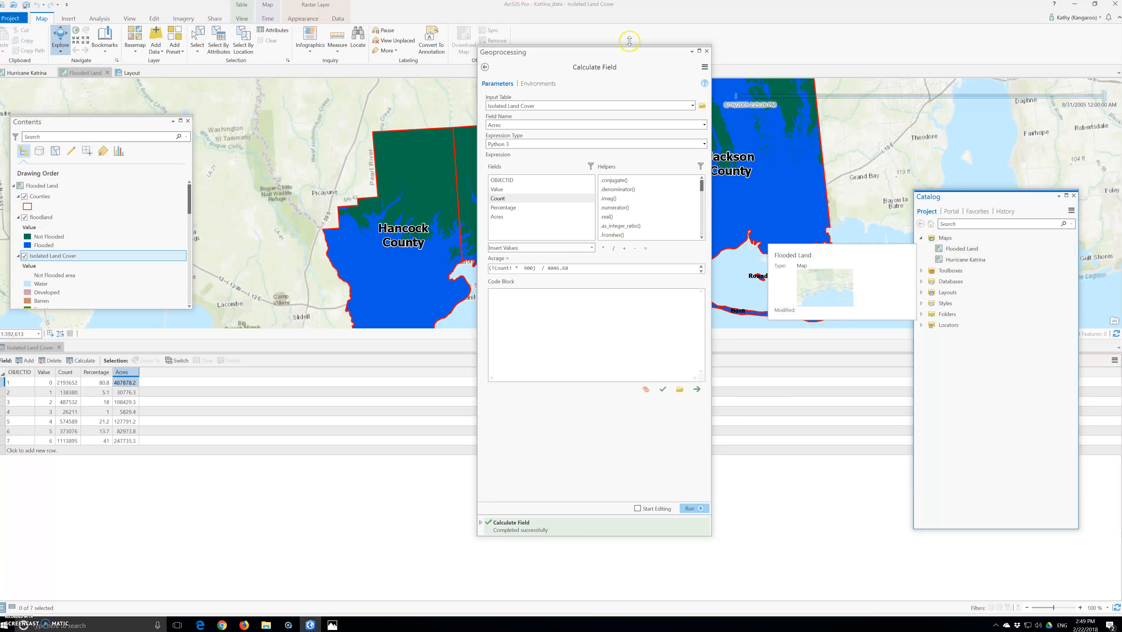
click(700, 52)
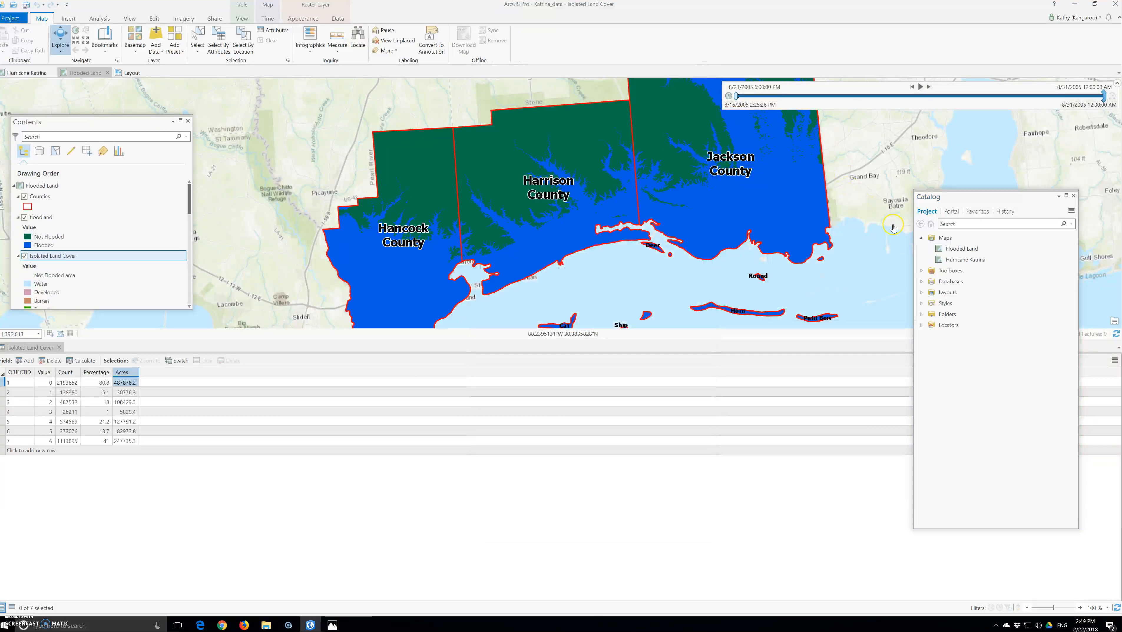
Duplicate the Flooded Land map by copying it and pasting it into the project's Maps
right_click(943, 238)
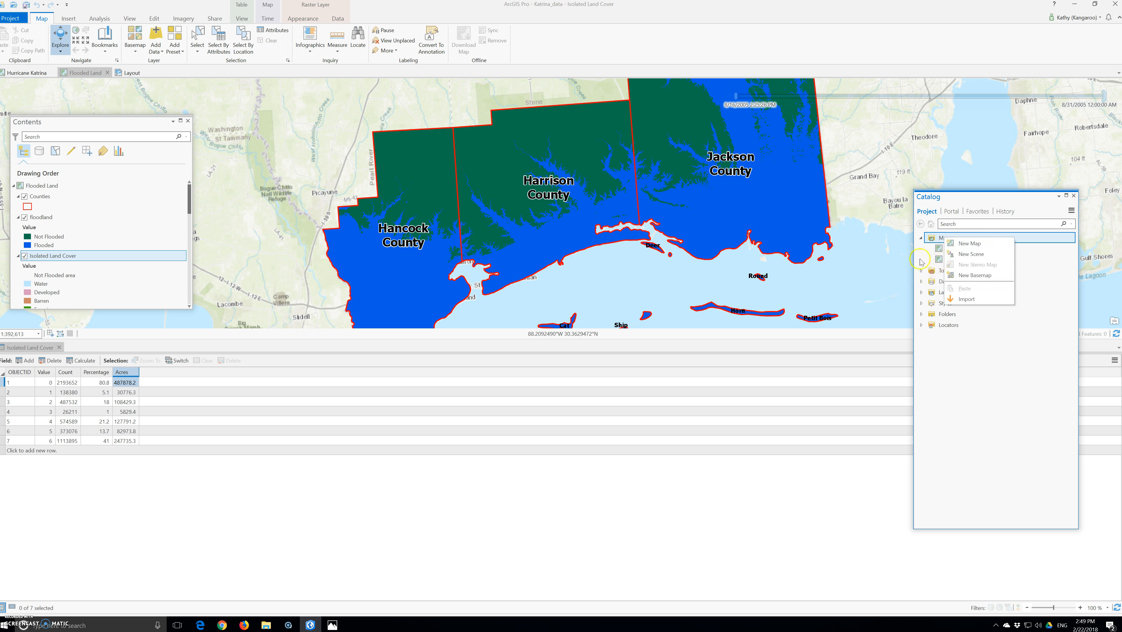
click(936, 253)
right_click(949, 251)
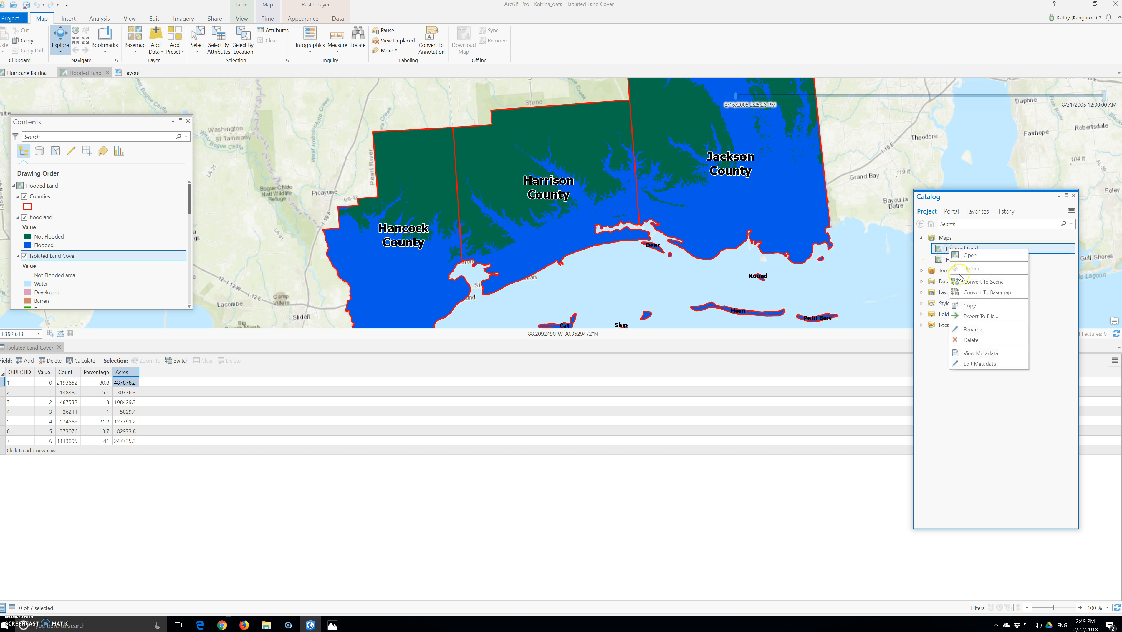
click(983, 306)
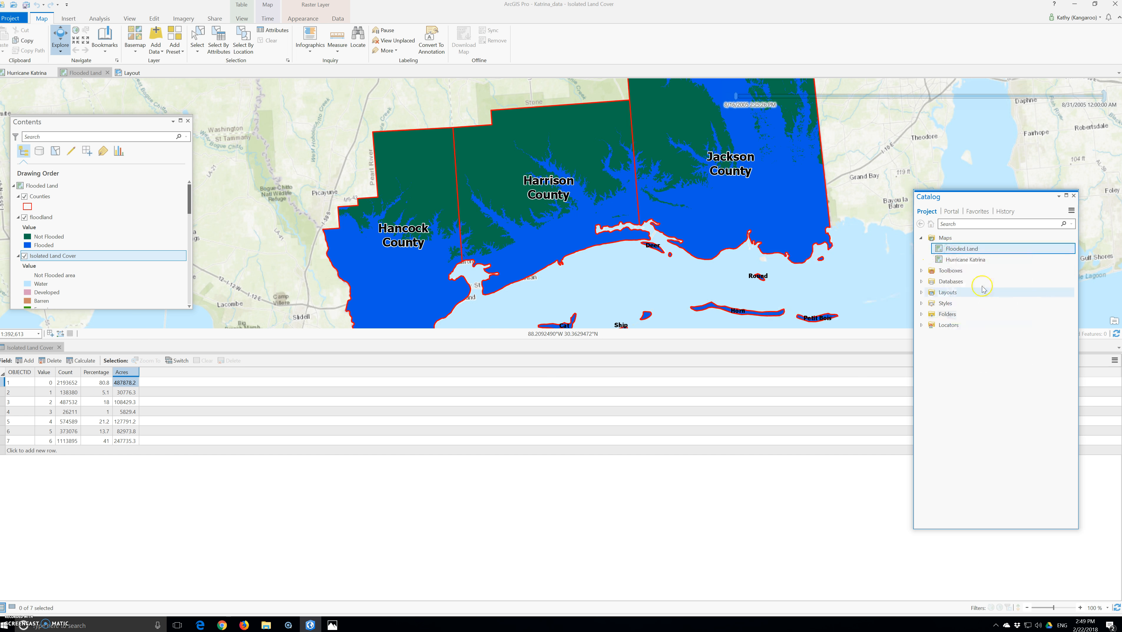
click(945, 240)
right_click(945, 240)
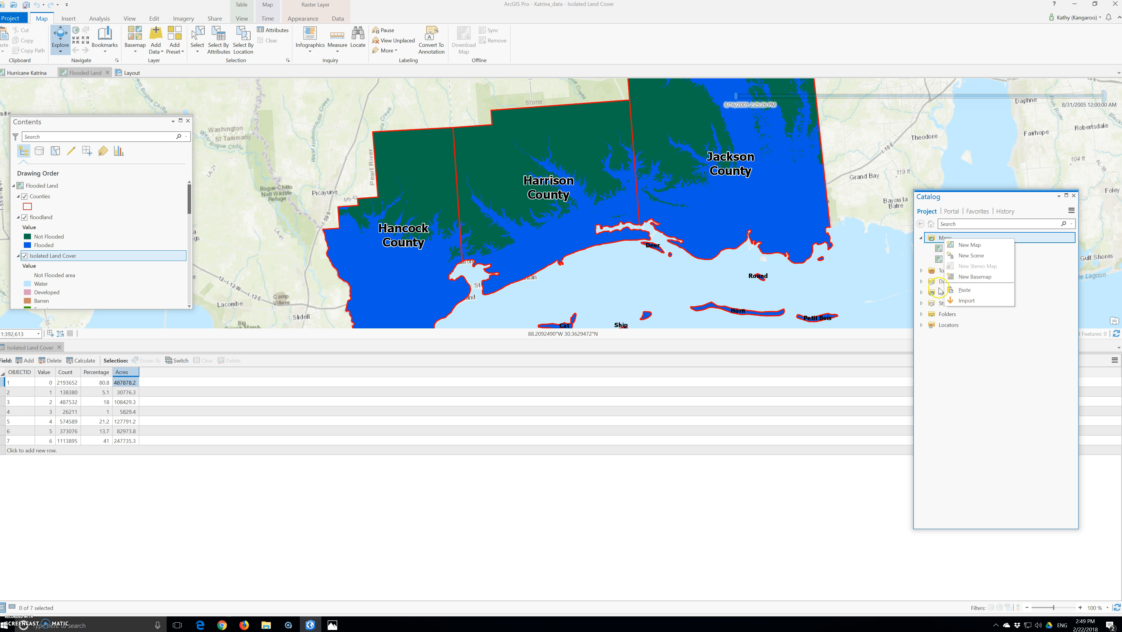
click(956, 290)
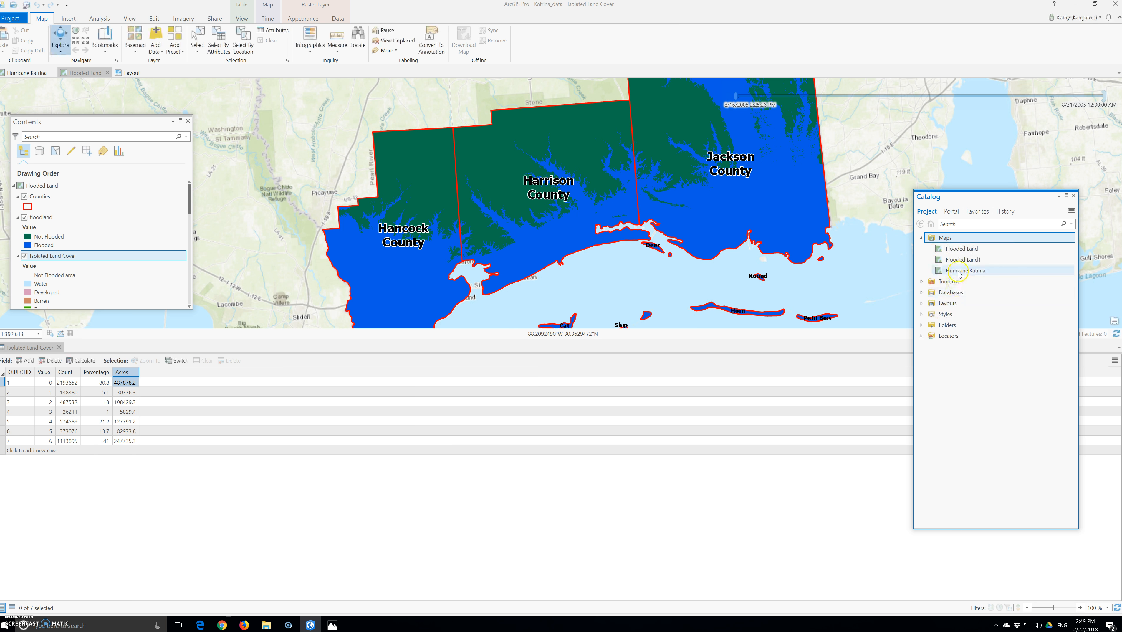
Open the duplicated Flooded Land map and rename it "flooded Infrastructure"
double_click(965, 260)
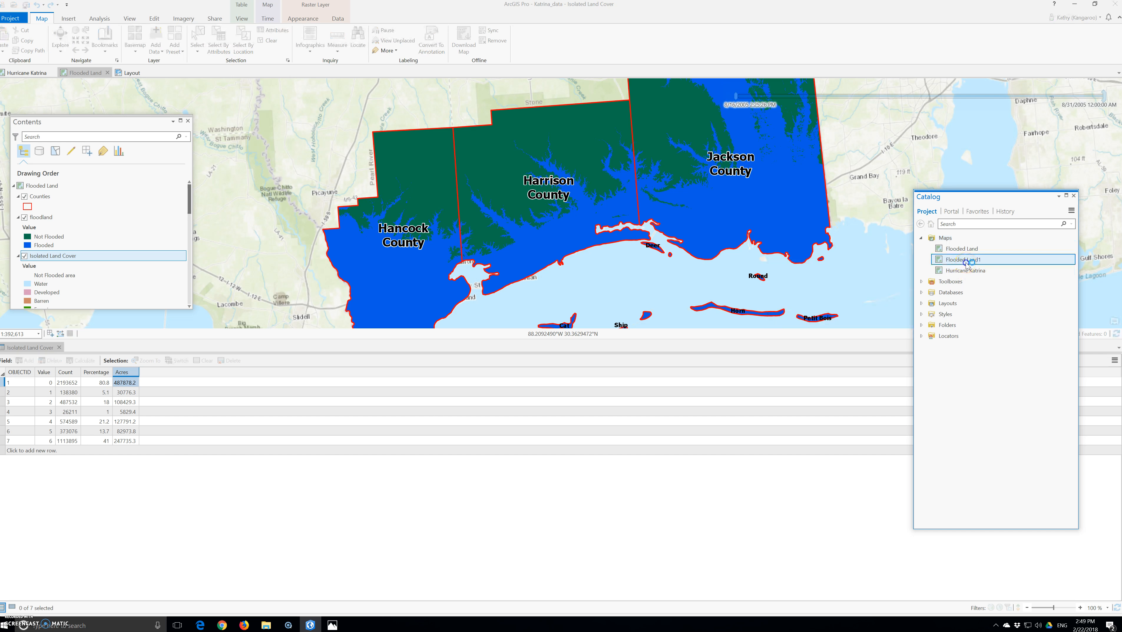
click(969, 259)
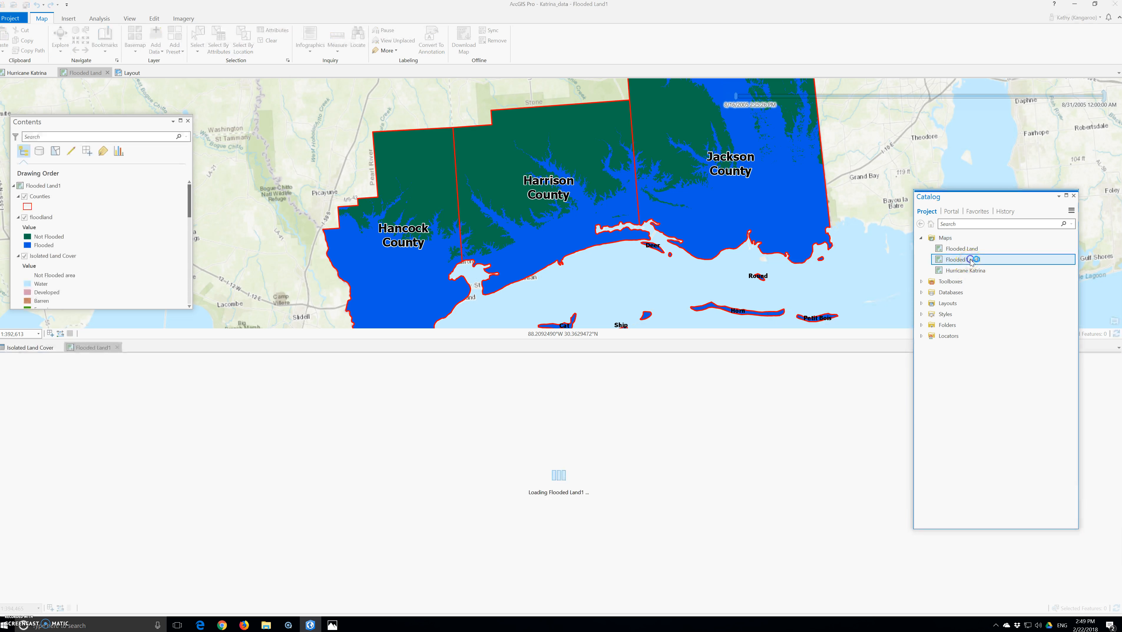
click(970, 259)
right_click(966, 259)
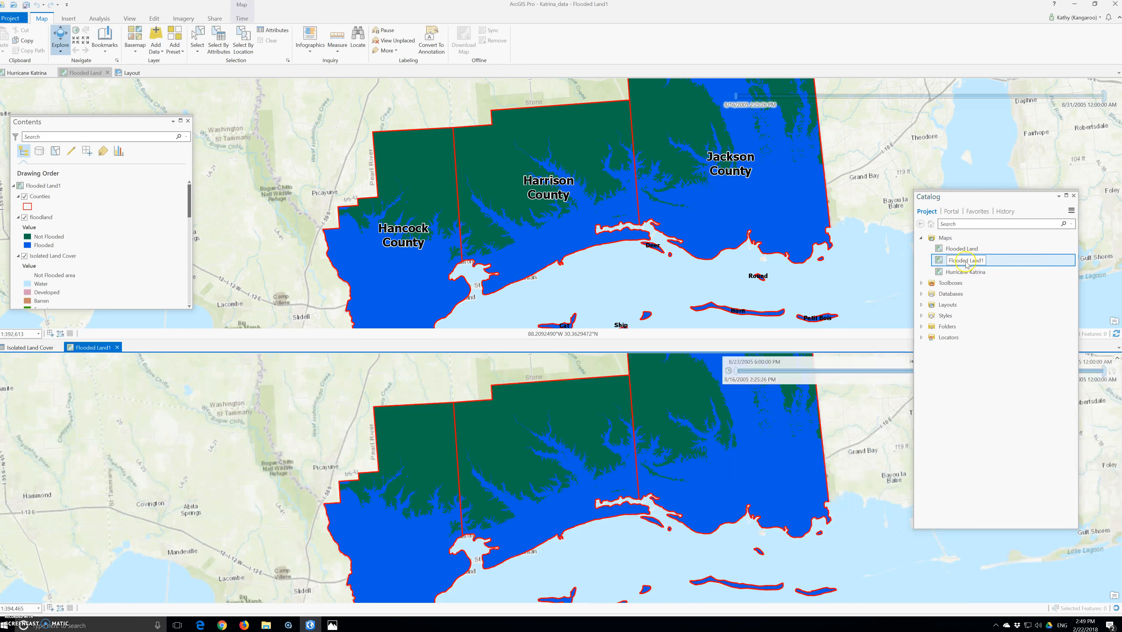
drag(986, 261, 916, 287)
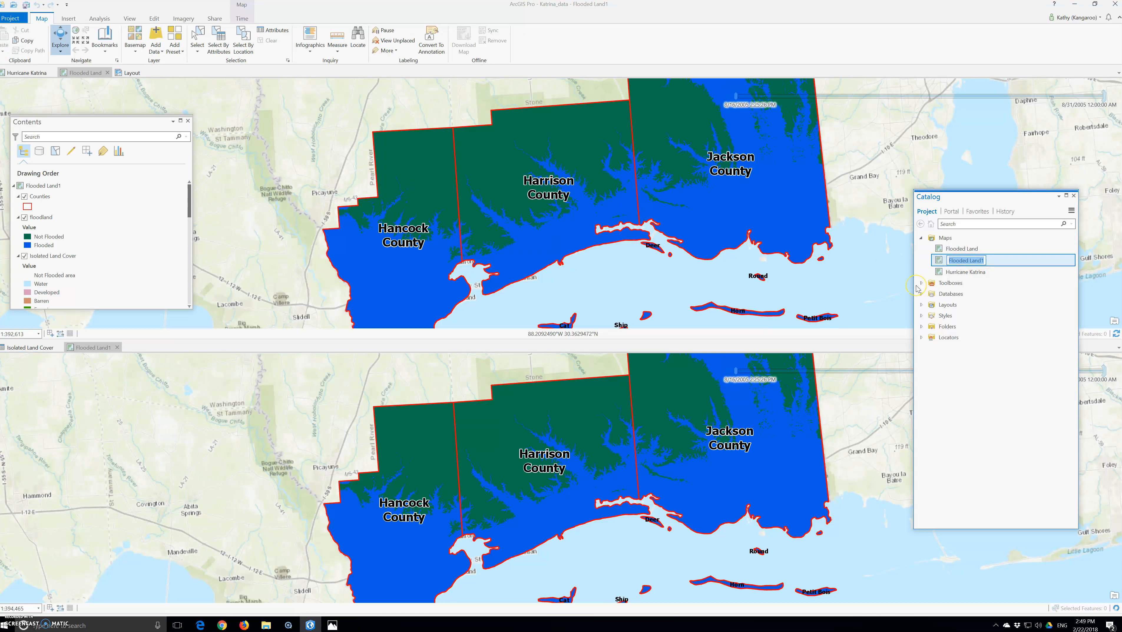
text(flood)
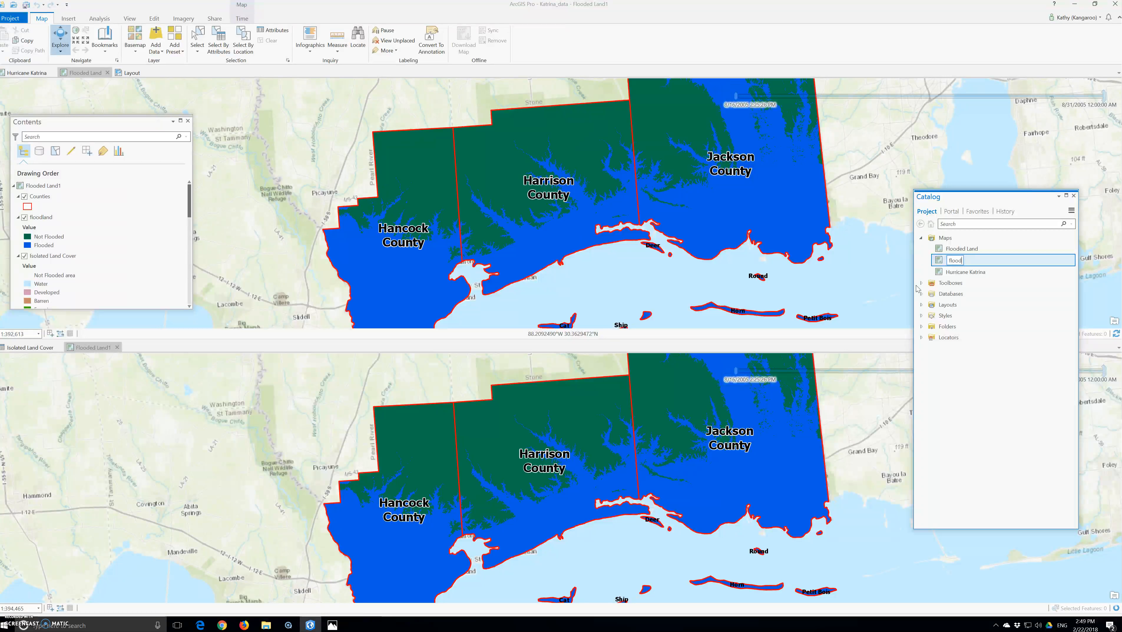
text(ed lnfrastructure)
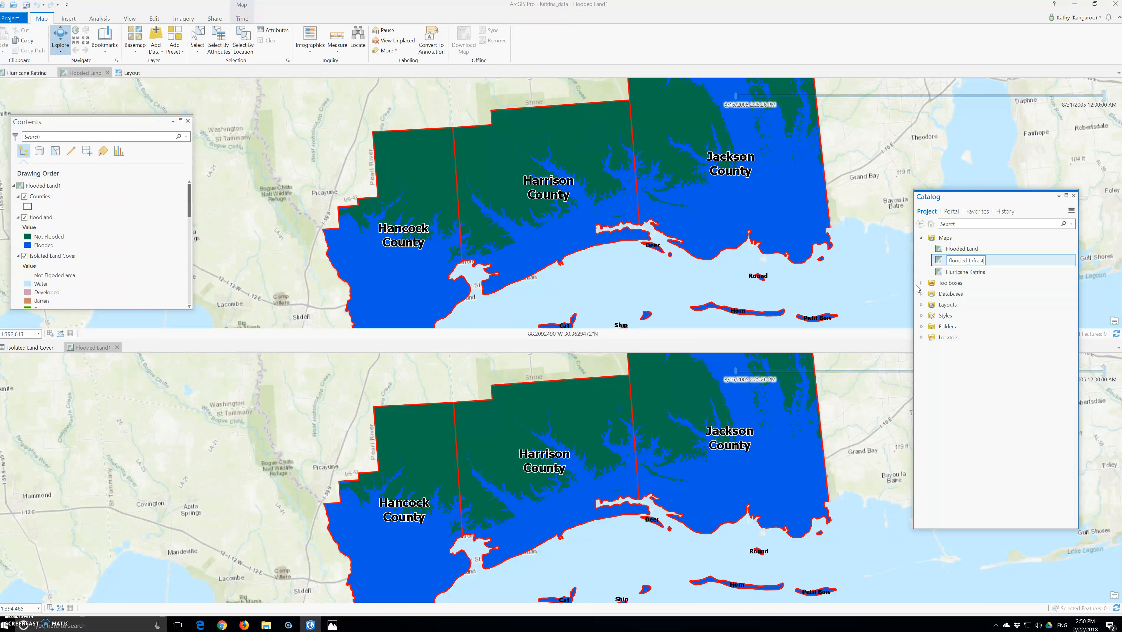
key(Return)
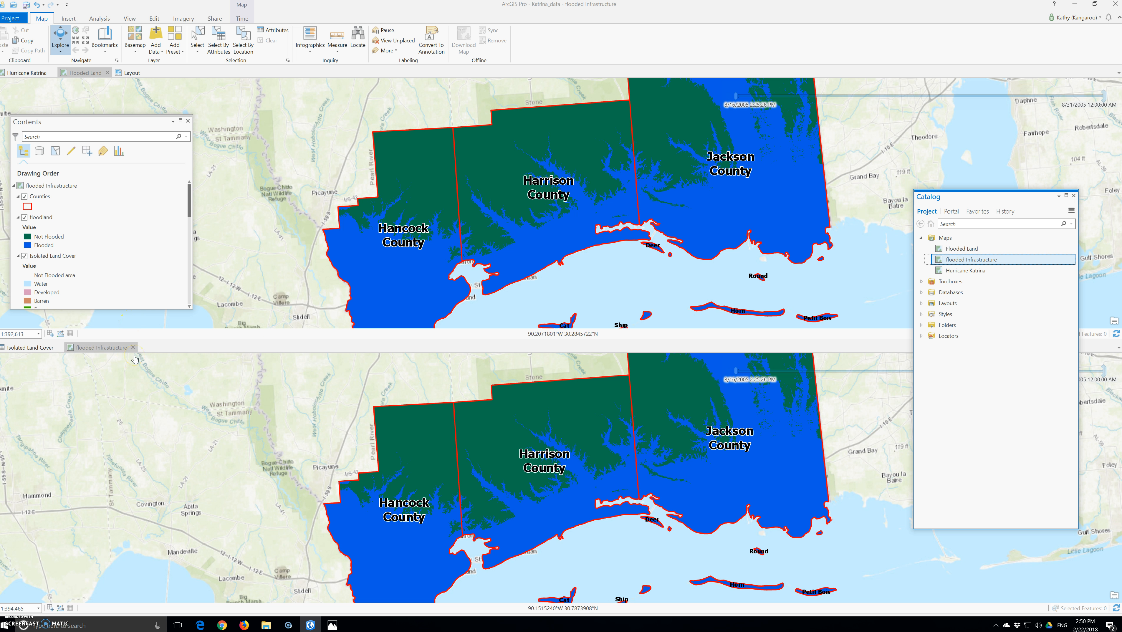
Check the Hurricane Katrina and Flooded Land views, then dock the flooded Infrastructure map as a view alongside them
click(26, 72)
click(88, 74)
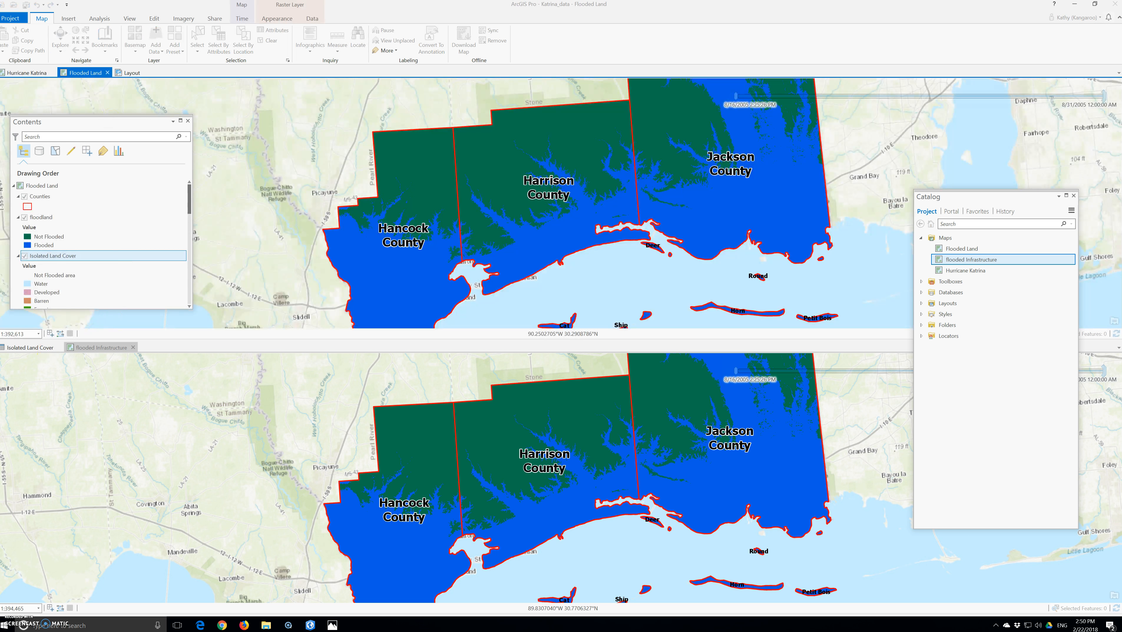
click(25, 74)
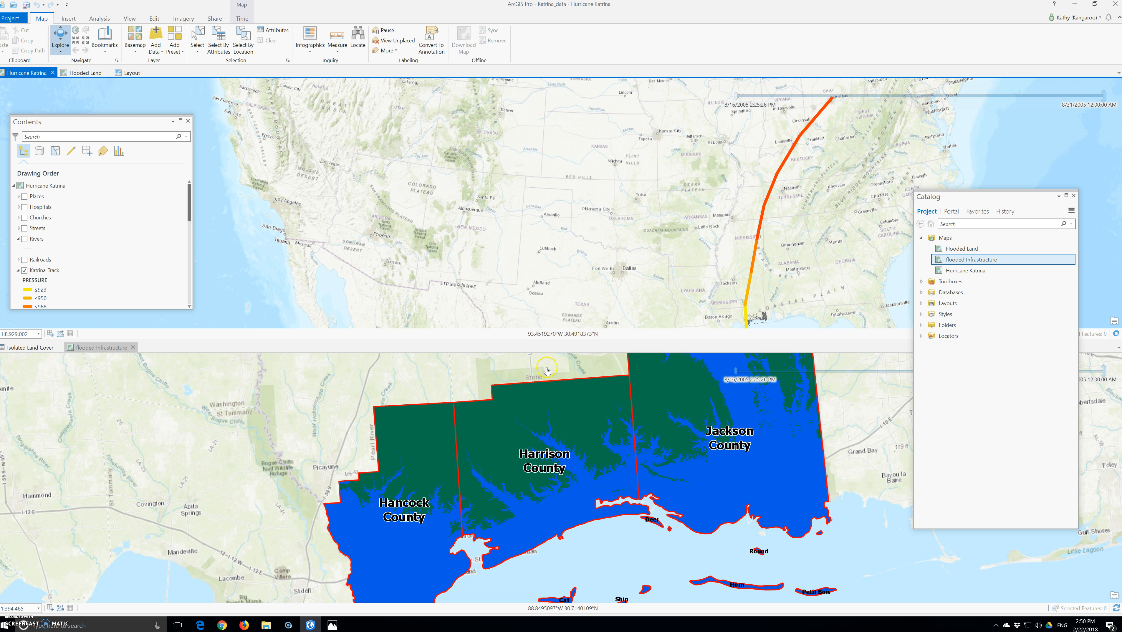
click(83, 73)
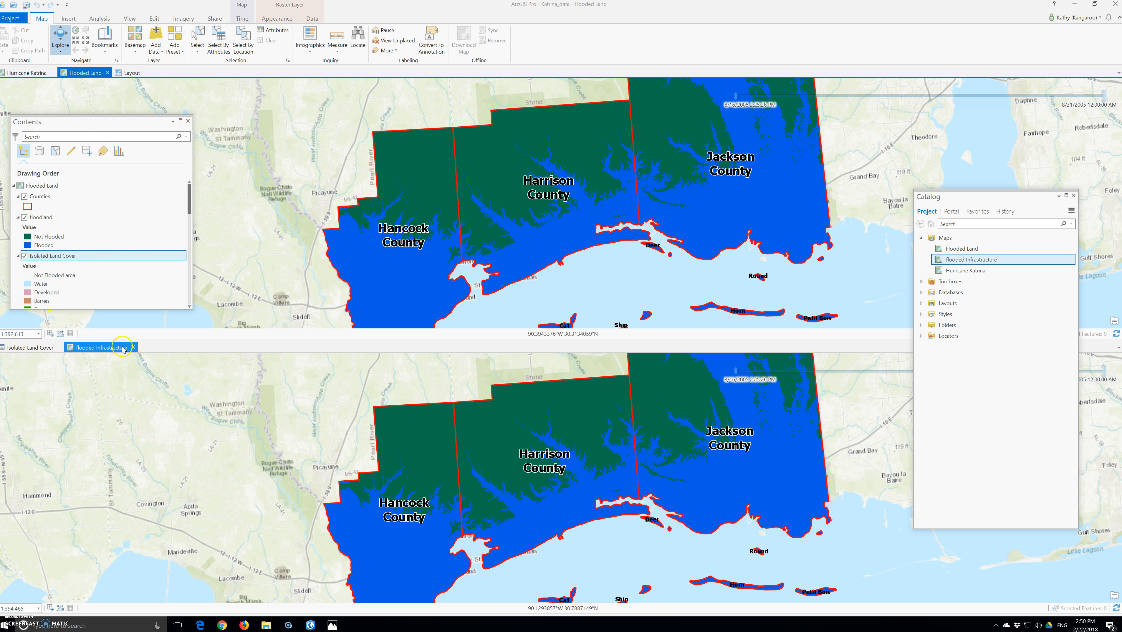
click(112, 347)
drag(113, 351, 162, 73)
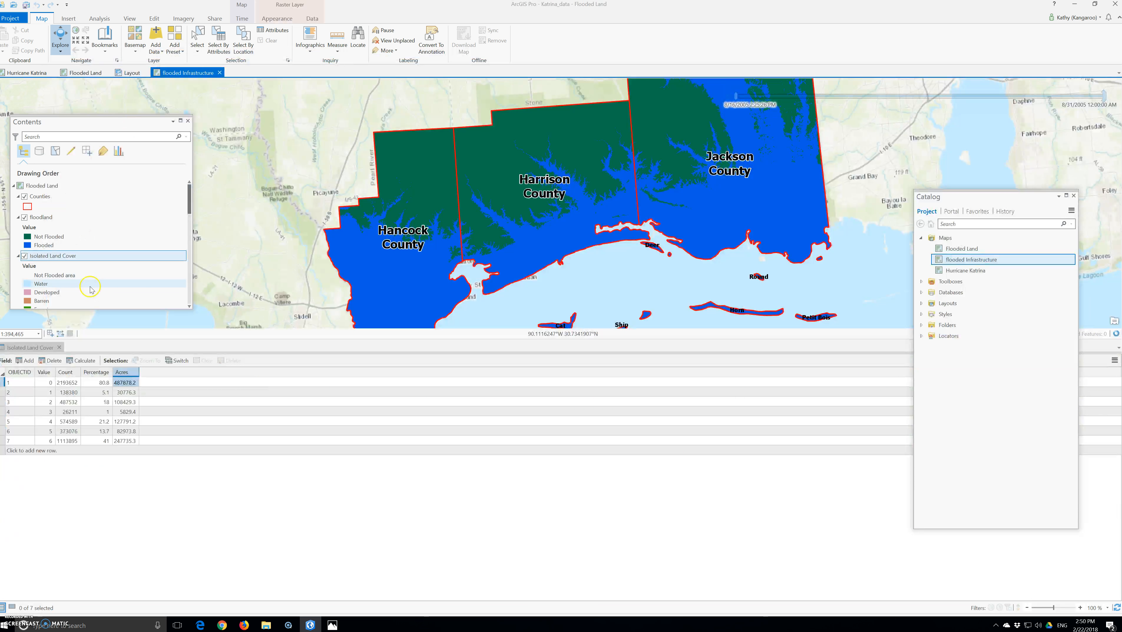
Lengthen the Contents pane and reopen it for the flooded Infrastructure map
drag(98, 313, 88, 497)
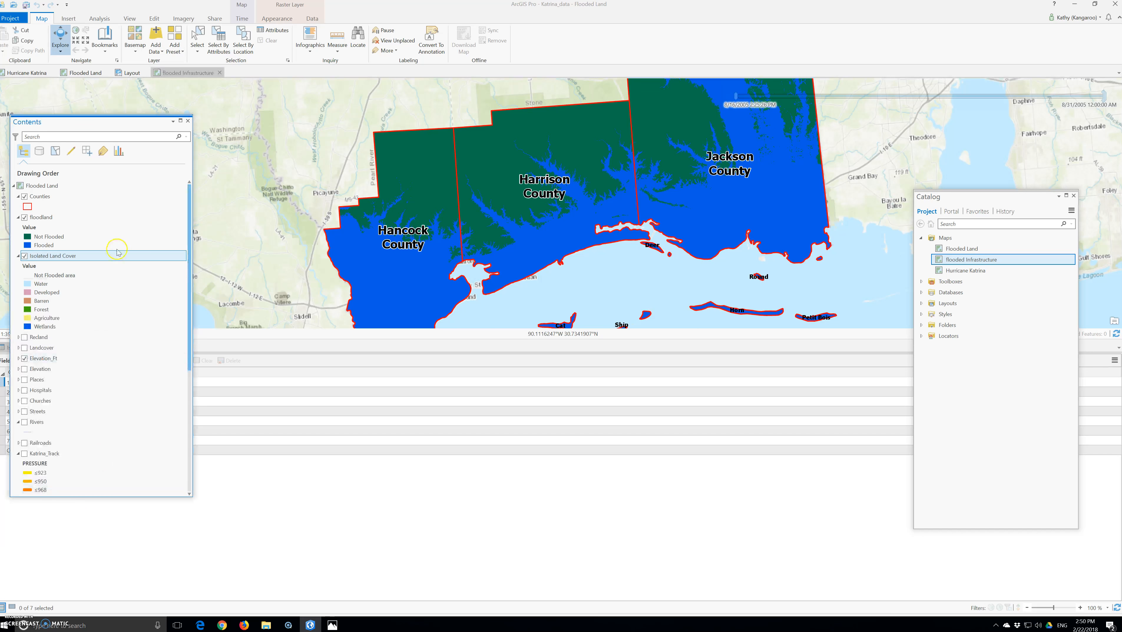
click(187, 120)
click(197, 74)
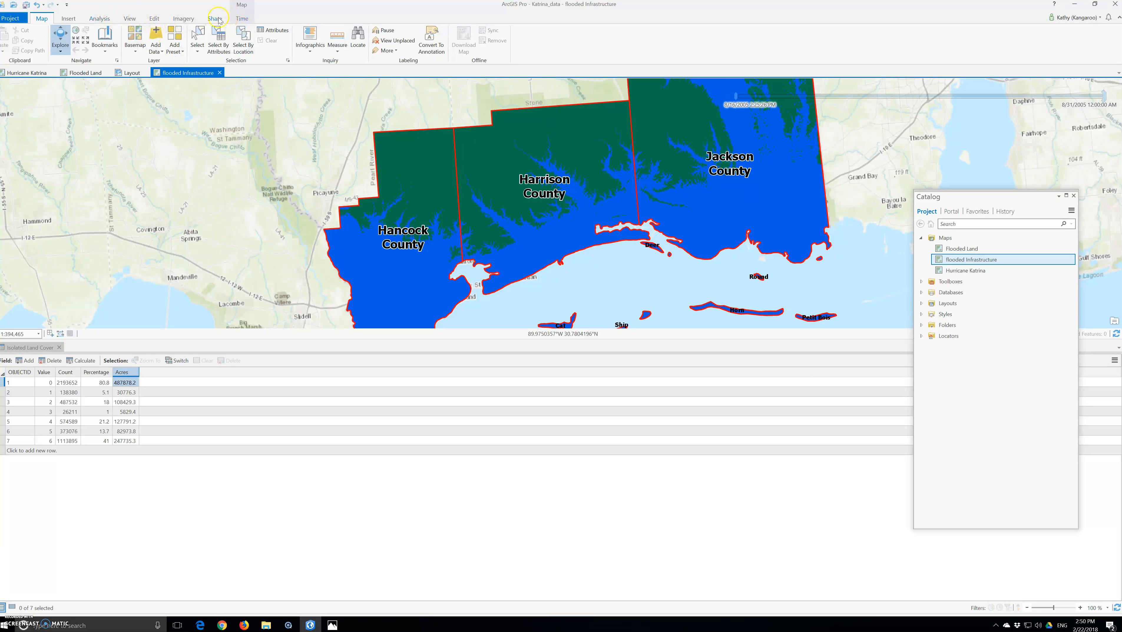
click(130, 19)
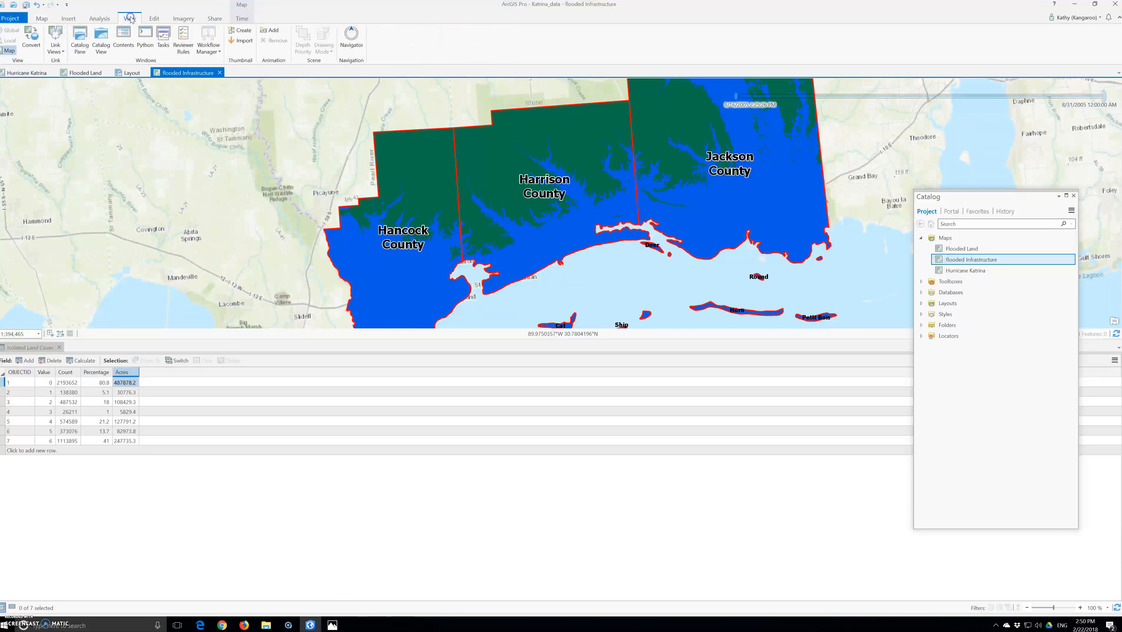
click(124, 45)
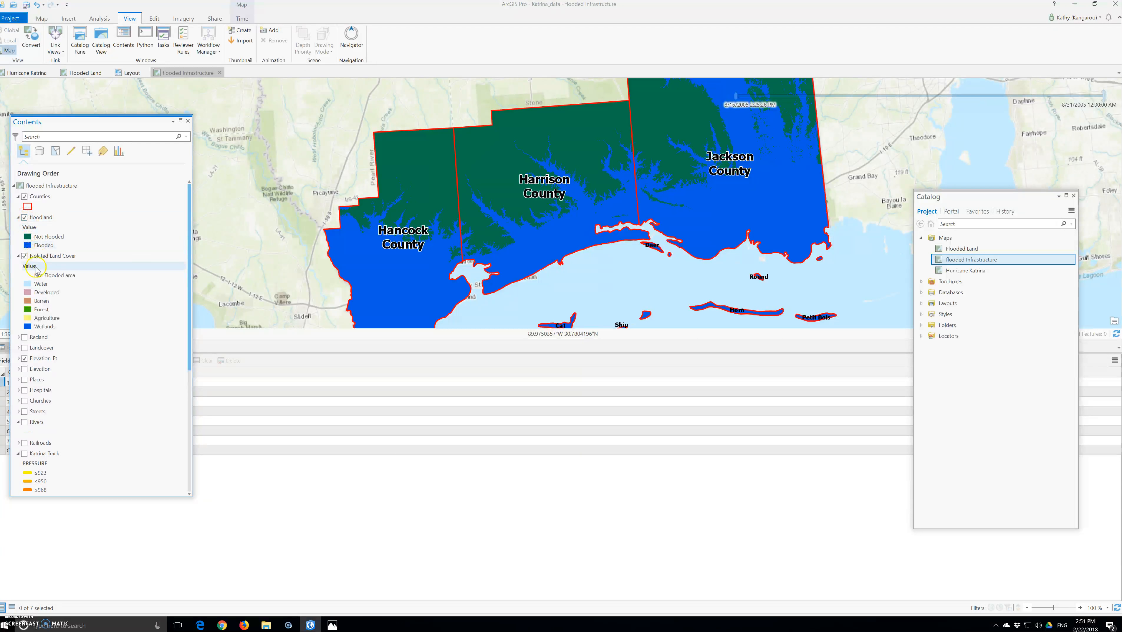
Turn on the Places and Streets layers and move both to the start of the drawing order, with Streets above Places
click(25, 380)
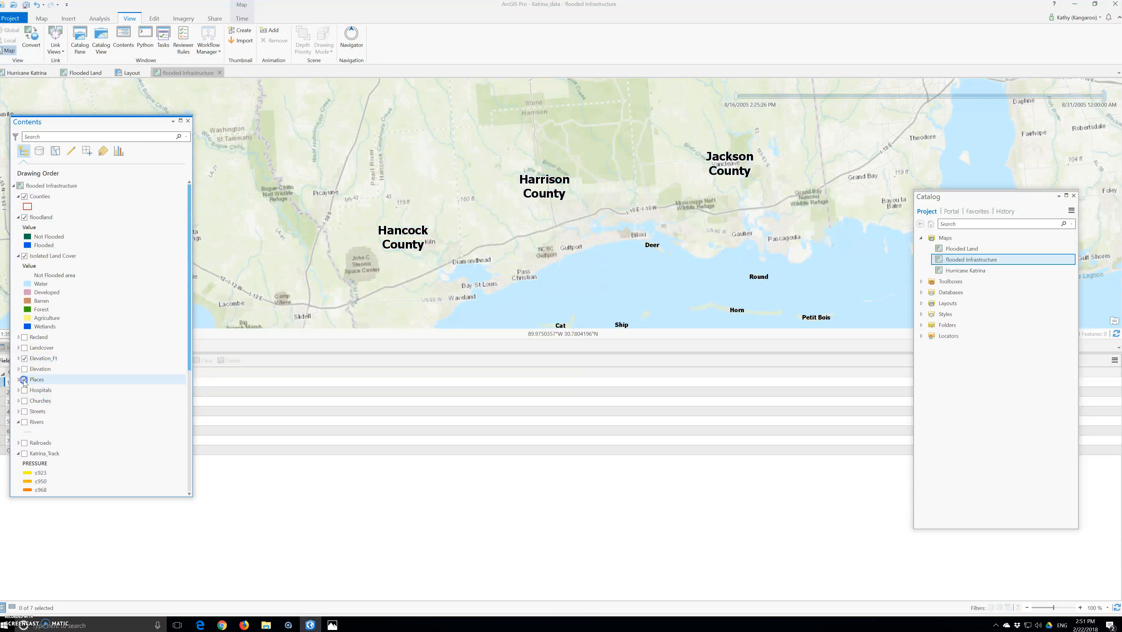
click(35, 380)
drag(52, 201, 50, 197)
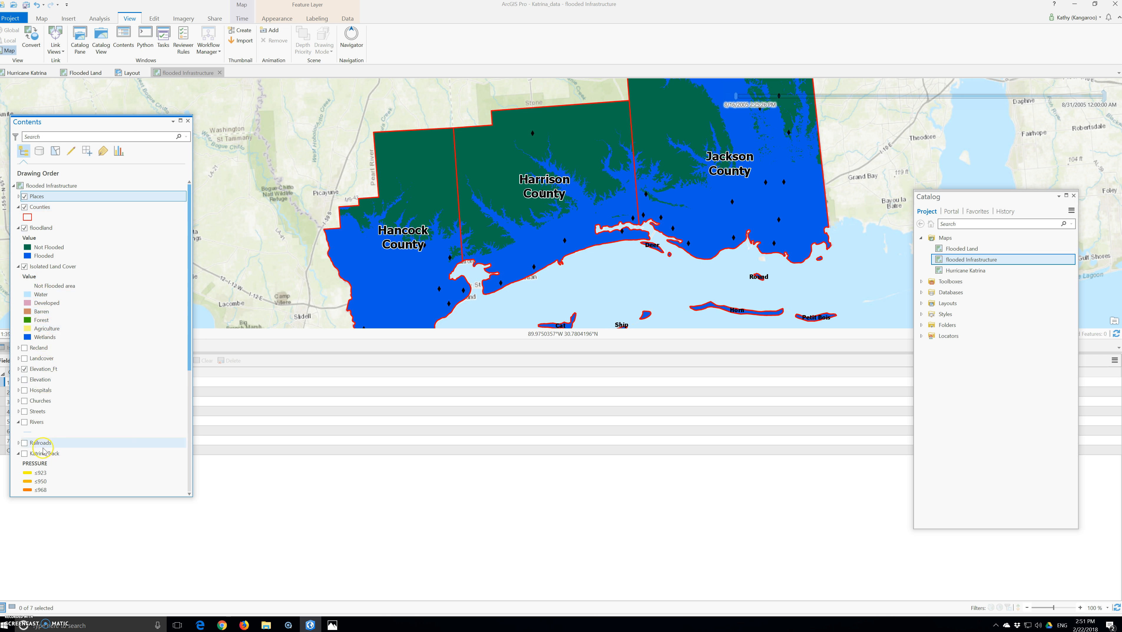
click(24, 411)
drag(31, 411, 38, 196)
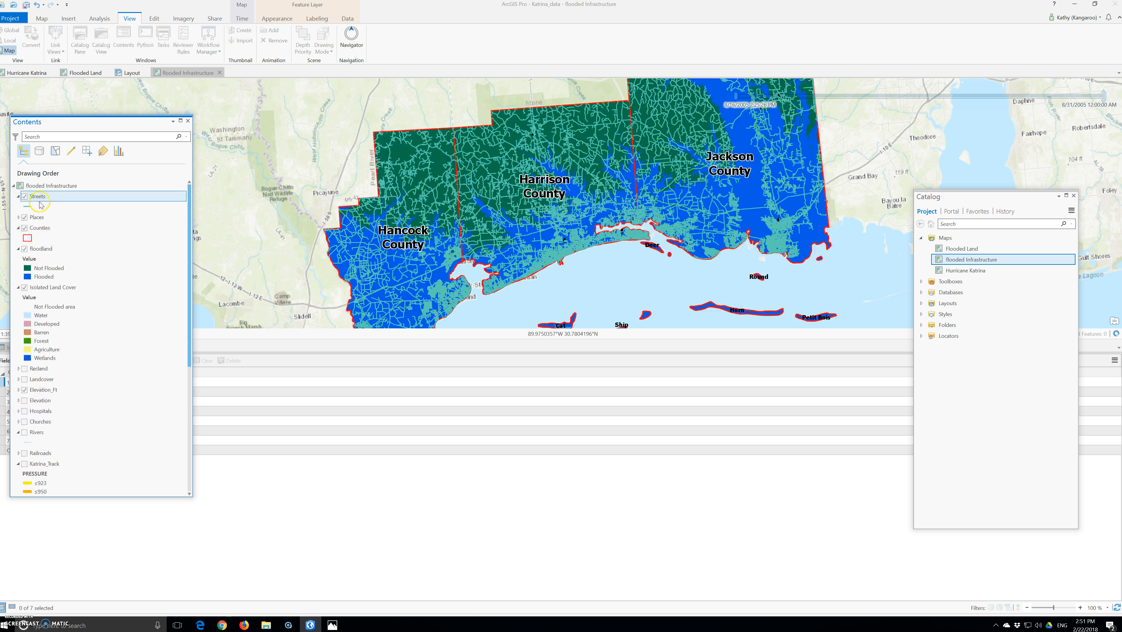
Symbolize the Streets layer with Unique Values based on the HWY_TYPE field
right_click(40, 202)
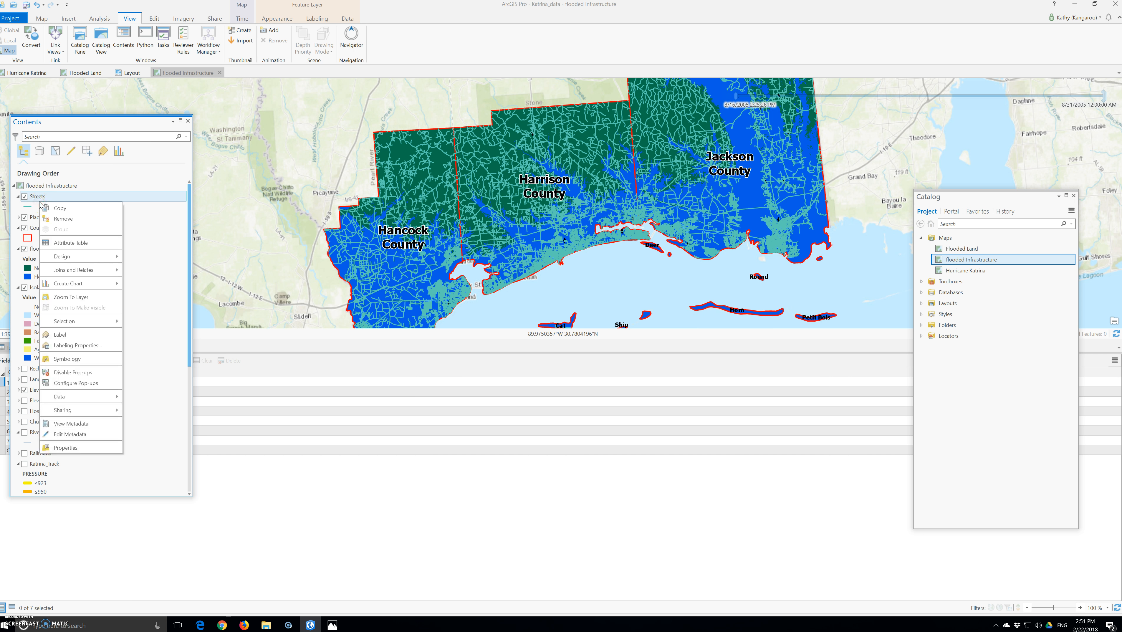
click(44, 212)
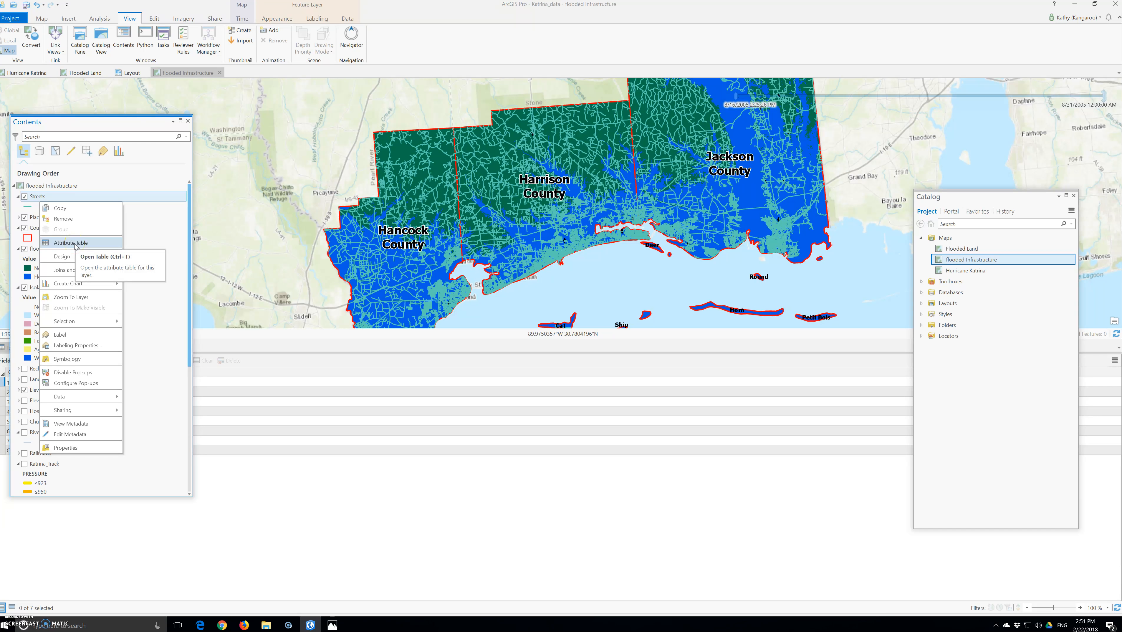
click(74, 359)
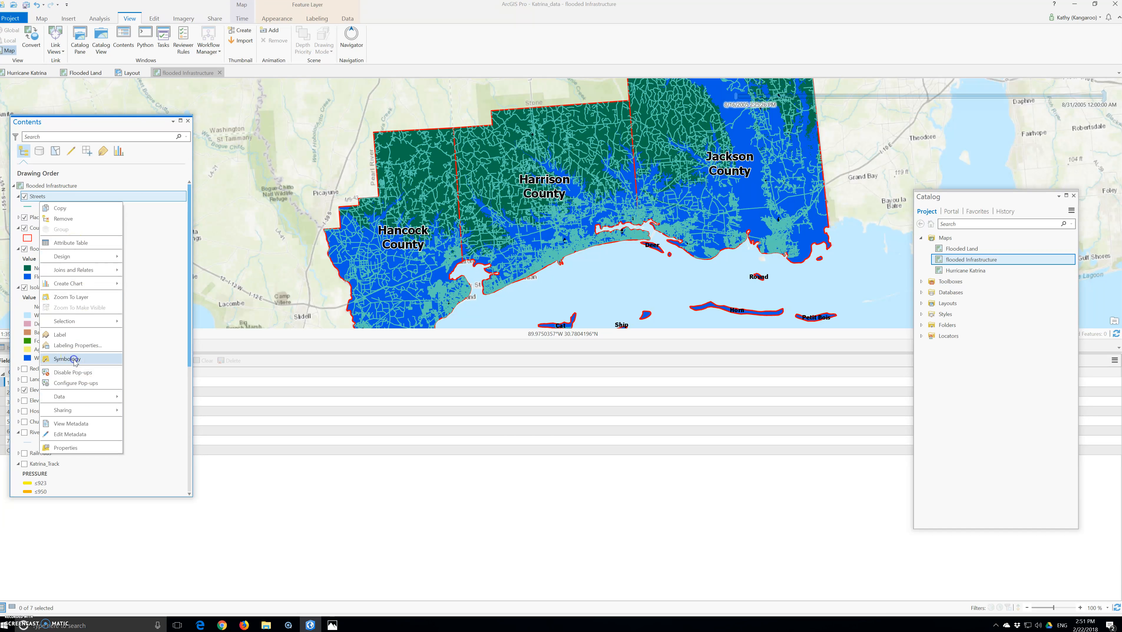
click(185, 163)
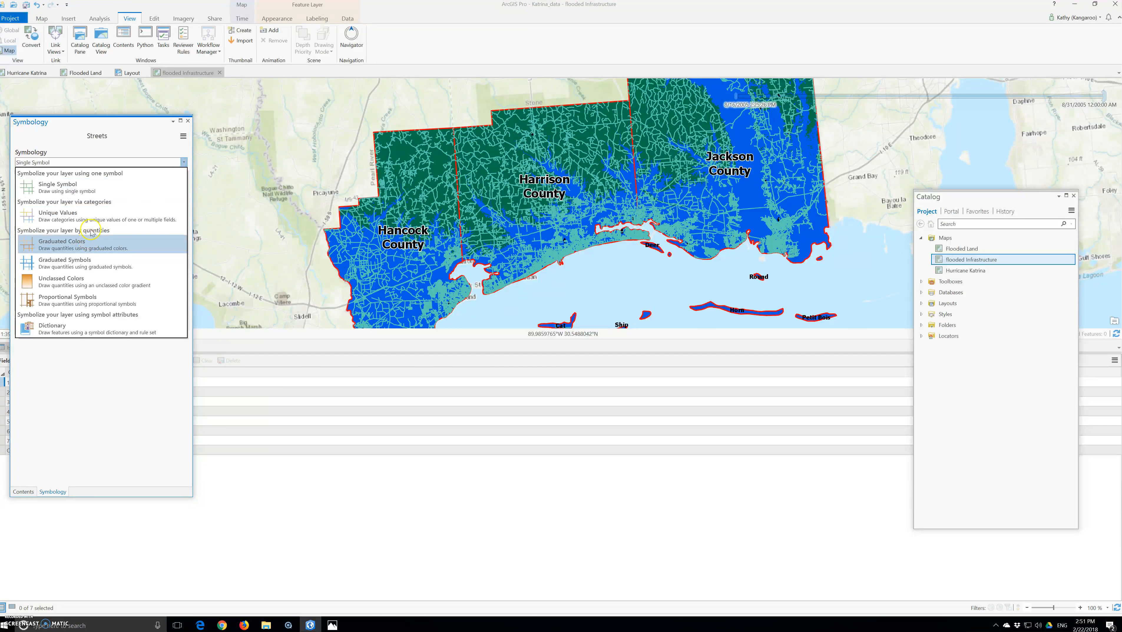
click(87, 217)
click(91, 191)
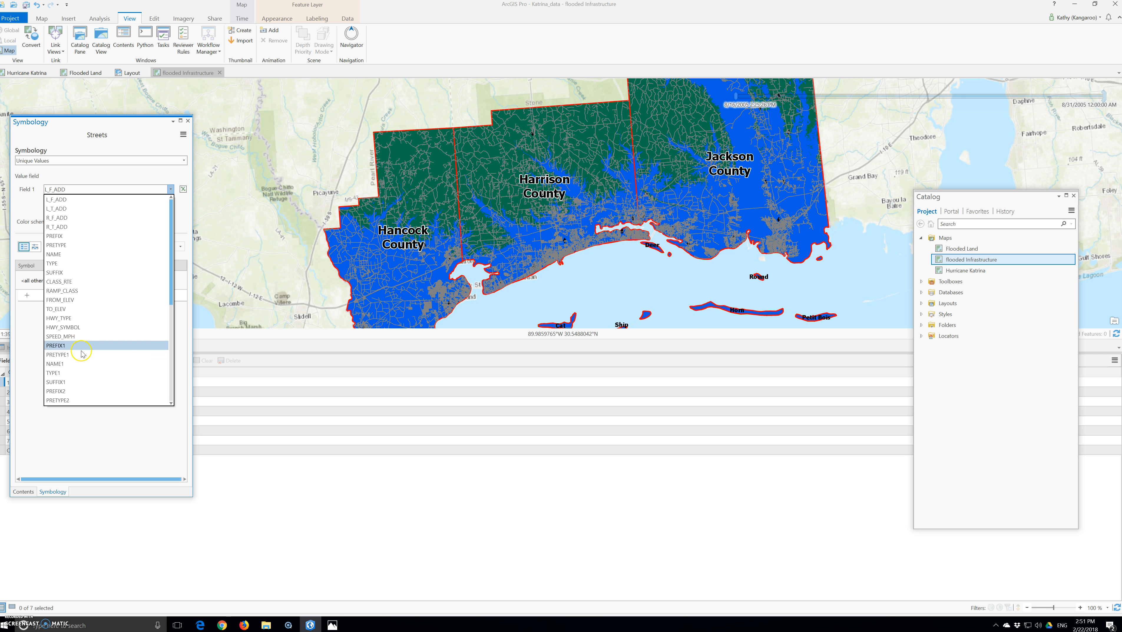
click(66, 319)
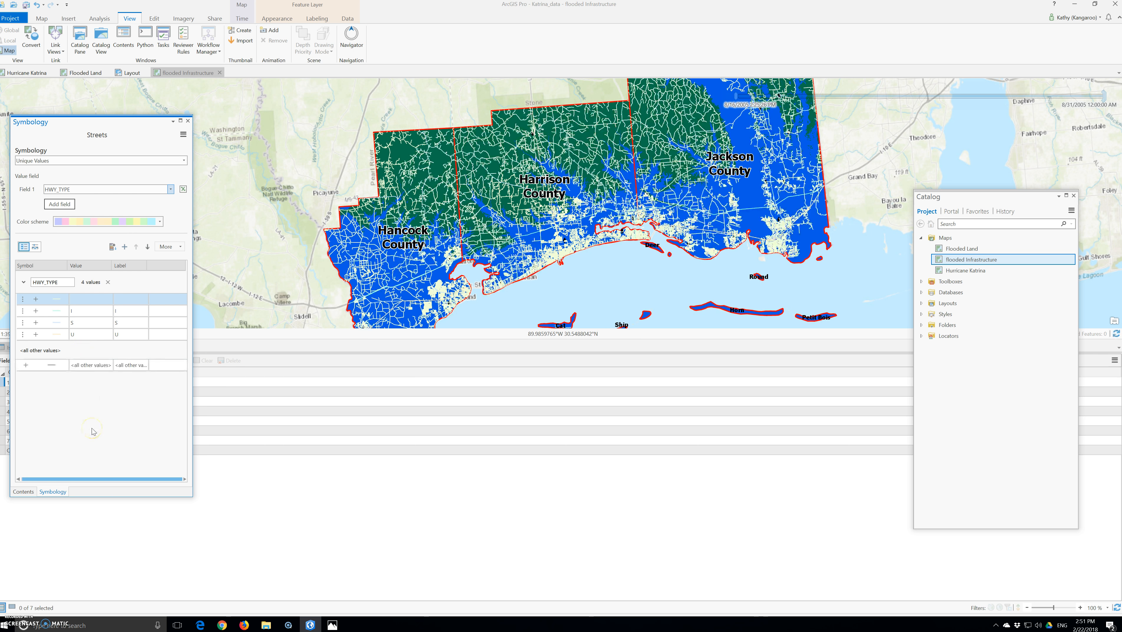
Widen the Symbology pane and its Label column, and label the HWY_TYPE value I as Interstate
click(134, 311)
drag(193, 278, 570, 282)
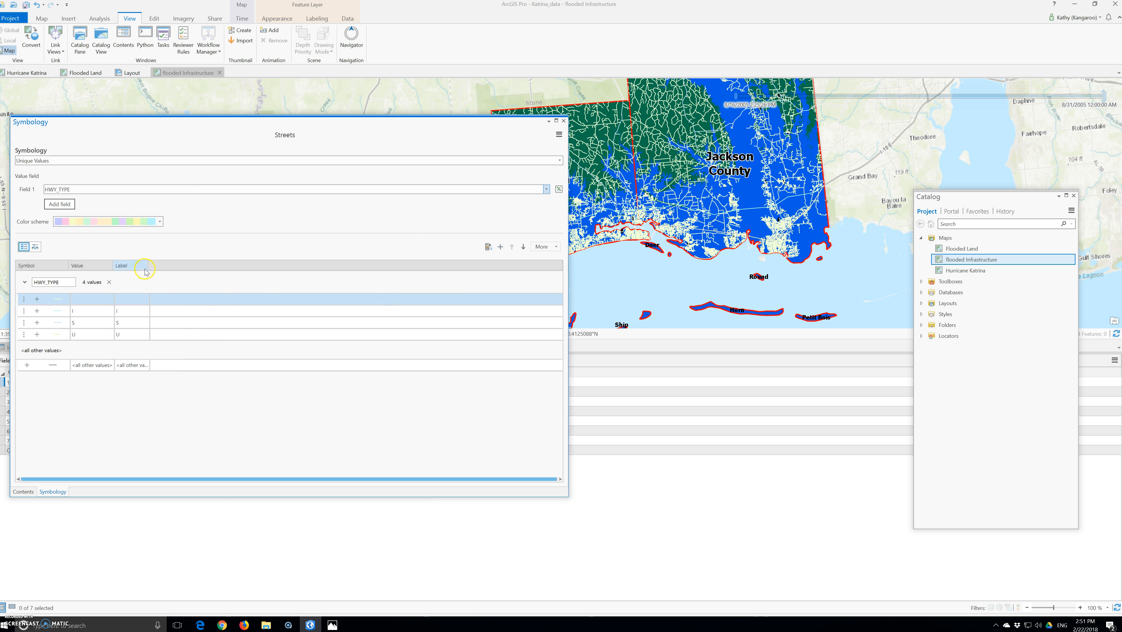
drag(149, 274, 268, 278)
click(141, 313)
click(141, 312)
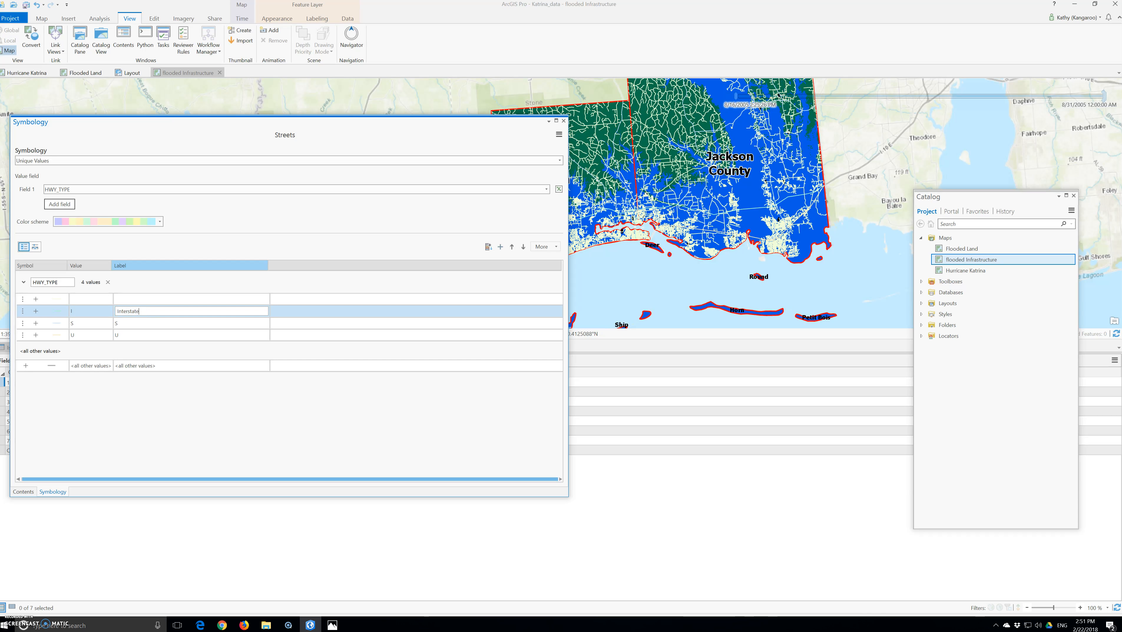
text(nterstate)
Label the HWY_TYPE value S as State and the value U as US Highway
click(130, 322)
click(130, 322)
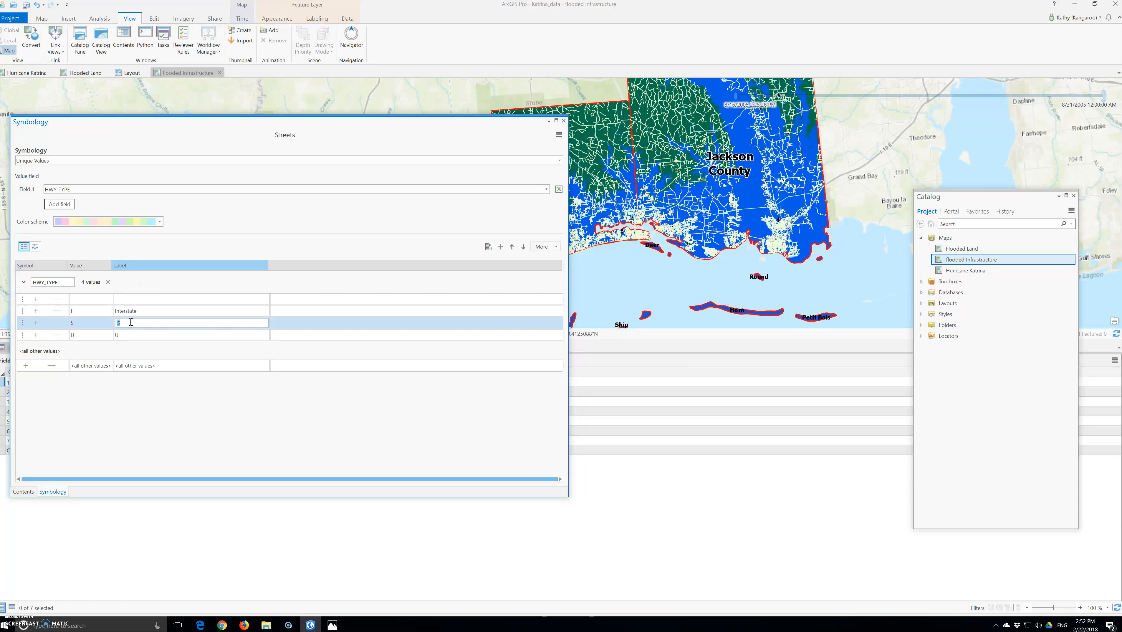
text(State)
click(146, 335)
click(143, 332)
text(s)
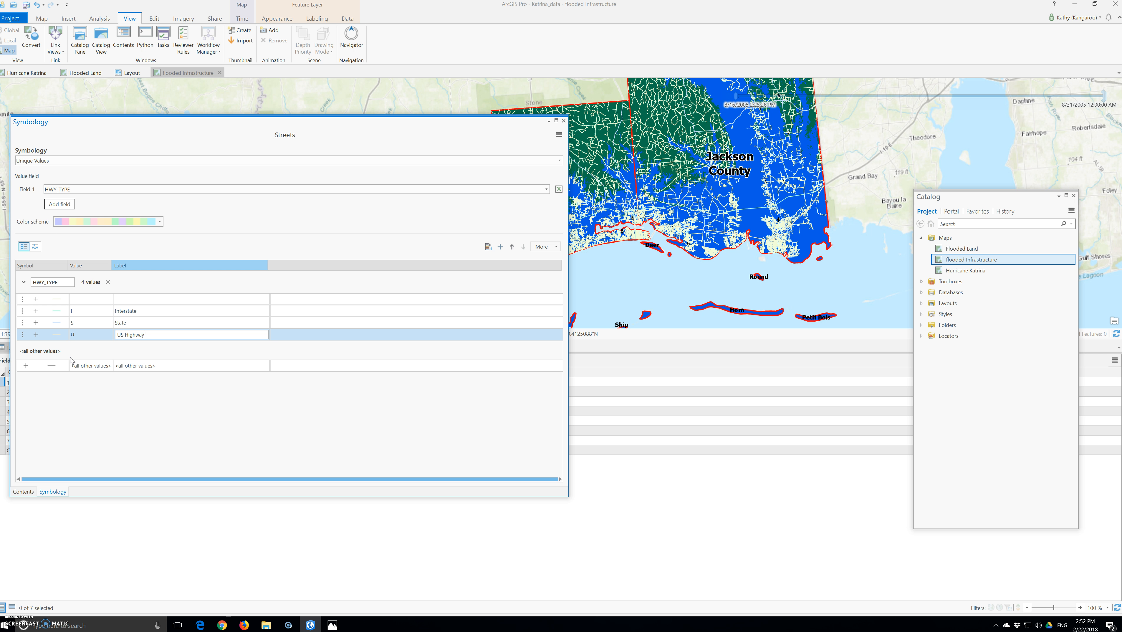
click(90, 285)
Assign the first orange Highway line symbol of the ArcGIS 2D style to the Interstate class
click(61, 314)
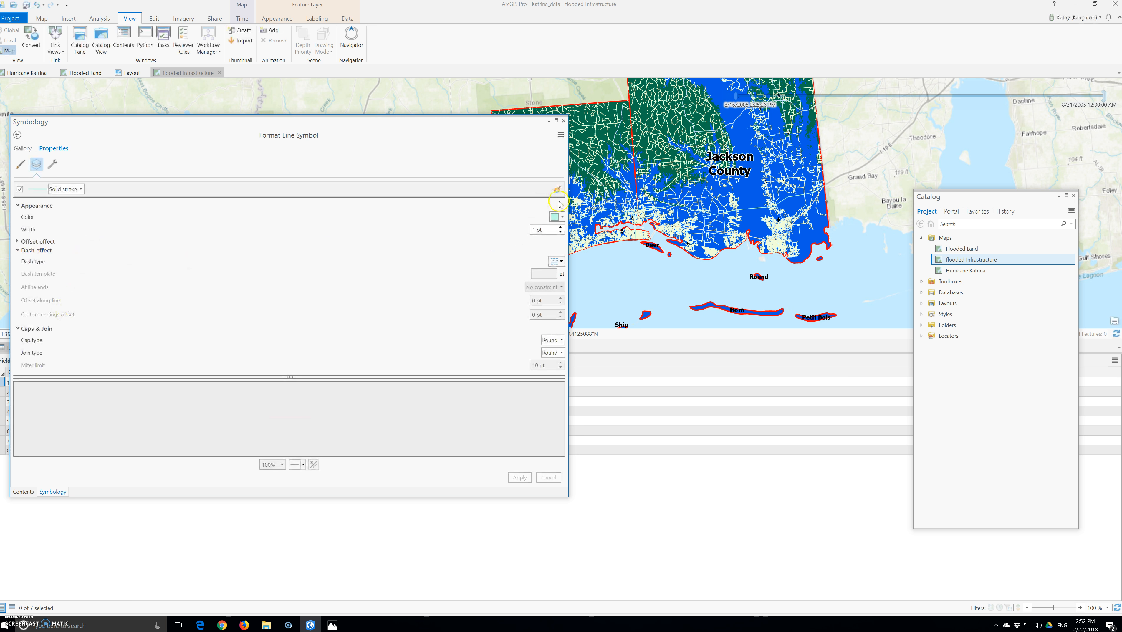
click(563, 217)
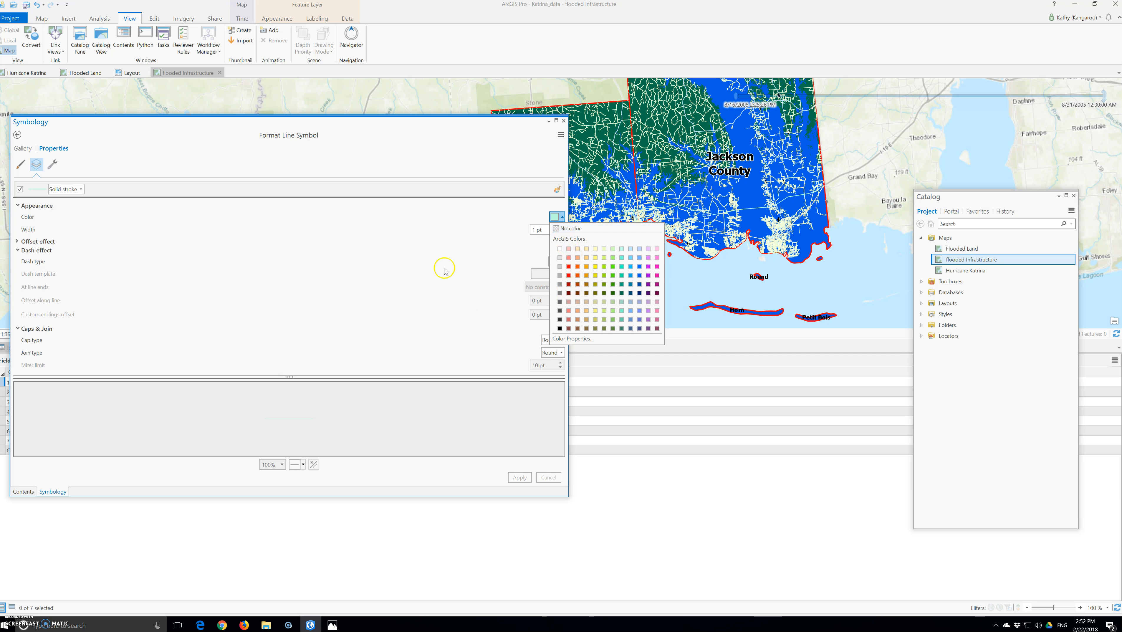
click(22, 152)
click(23, 149)
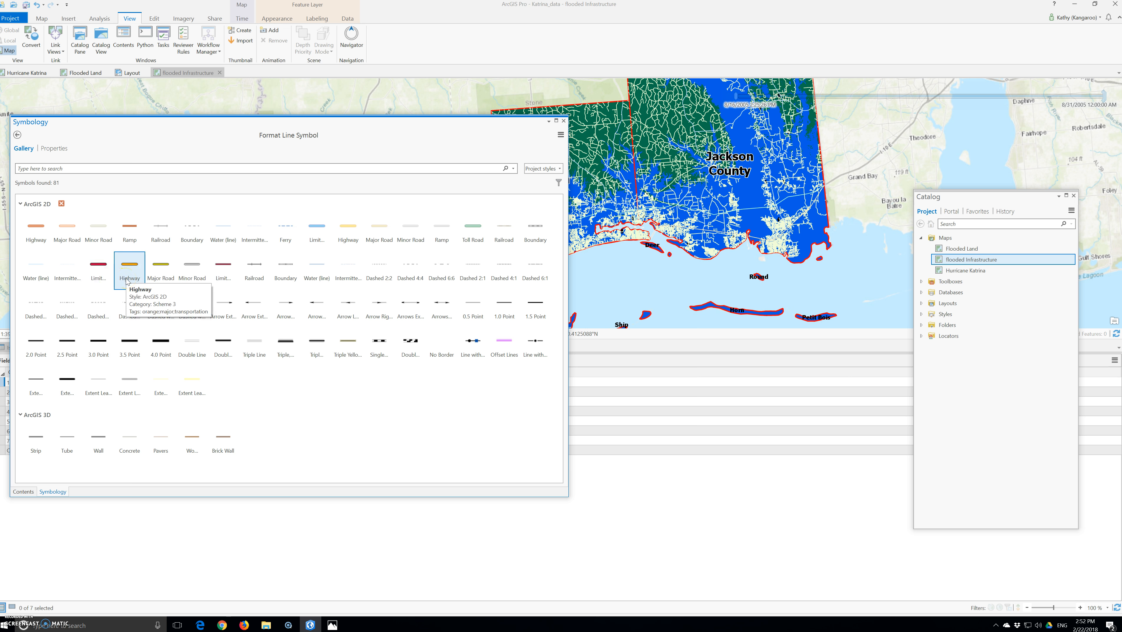
click(36, 231)
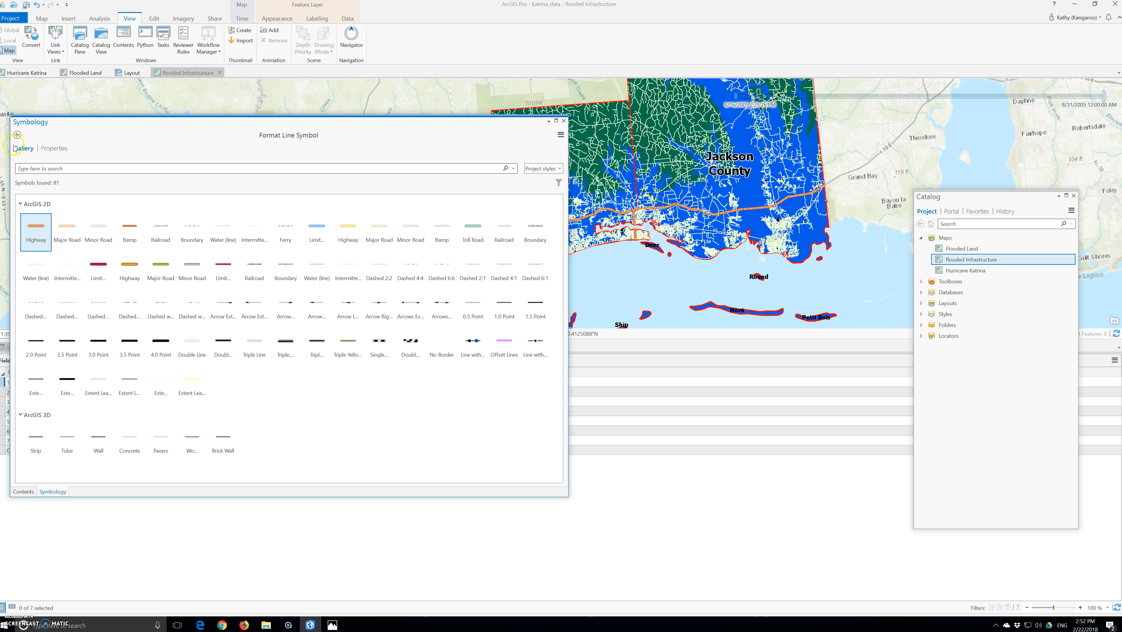
click(15, 134)
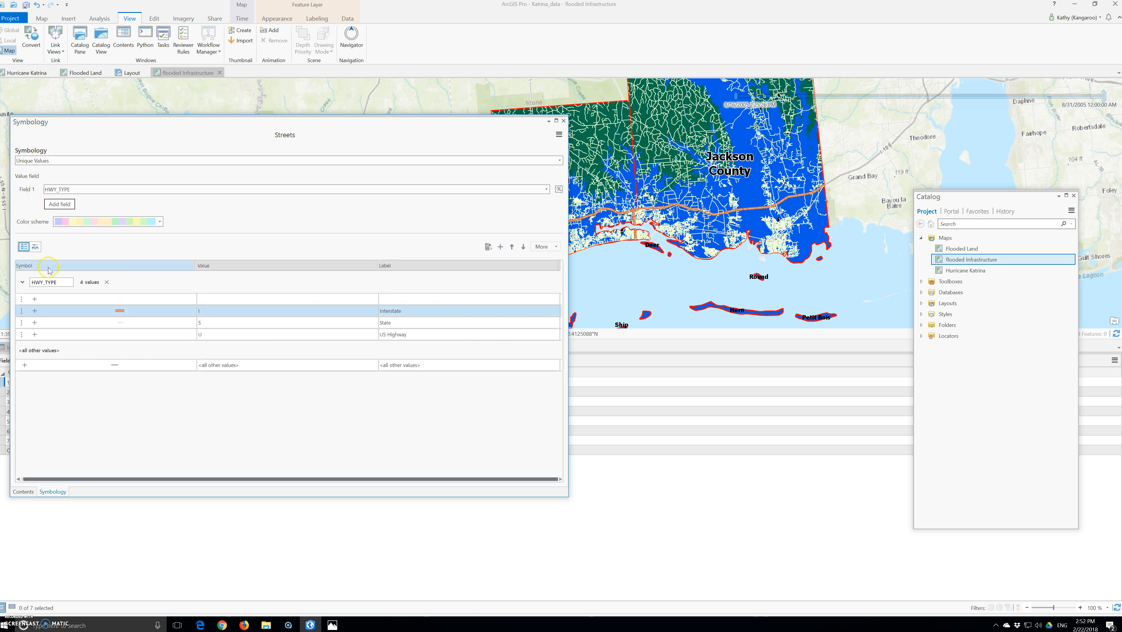
Assign the Scheme 3 orange Highway line symbol of the ArcGIS 2D style to the State class
click(120, 323)
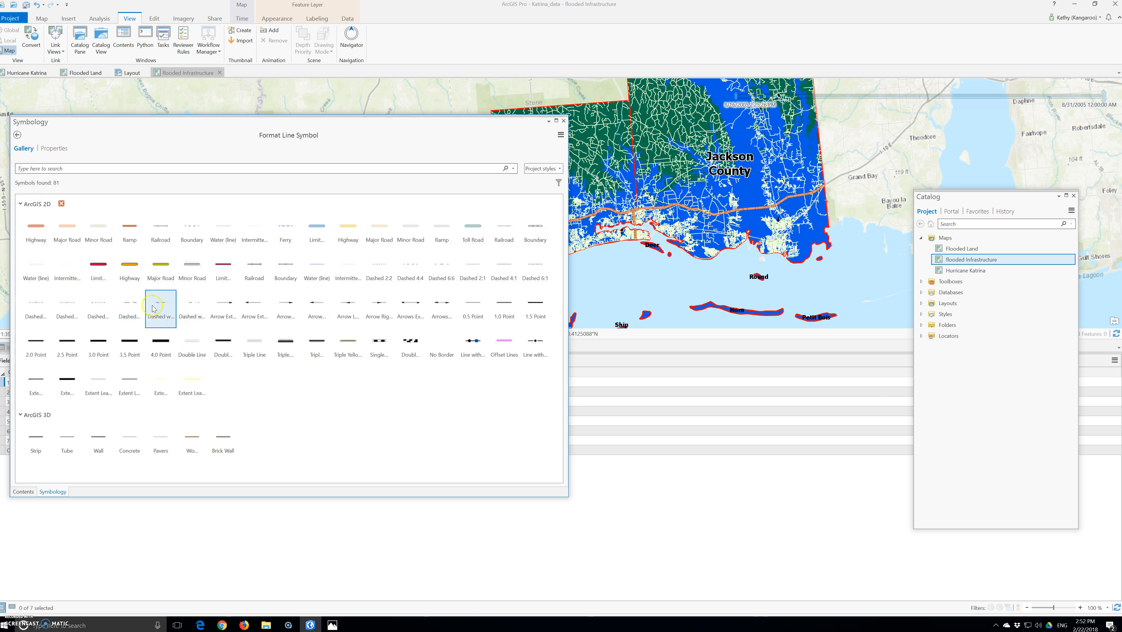
click(130, 267)
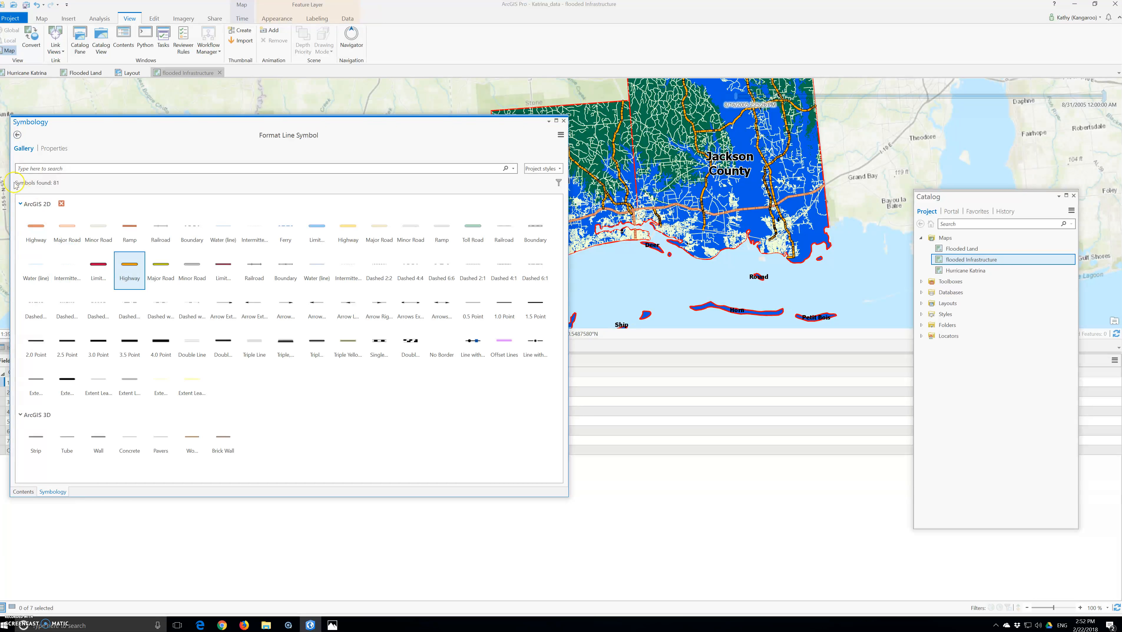
click(16, 135)
Assign the olive Major Road line symbol to the US Highway class and close the Symbology pane
click(120, 335)
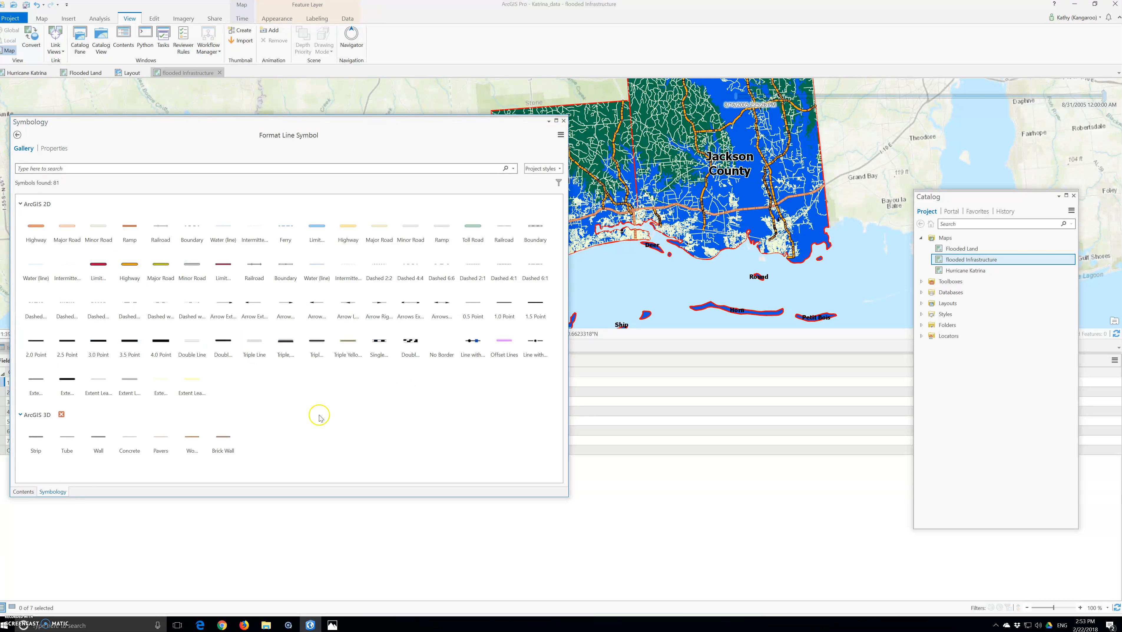
click(168, 337)
click(141, 285)
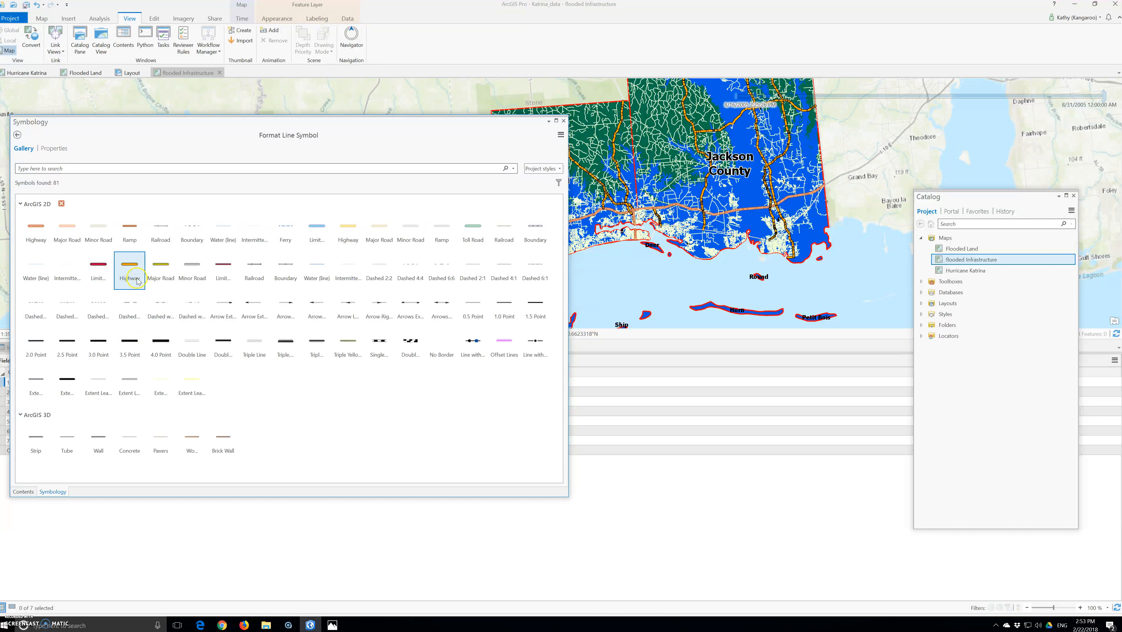
click(159, 278)
click(207, 285)
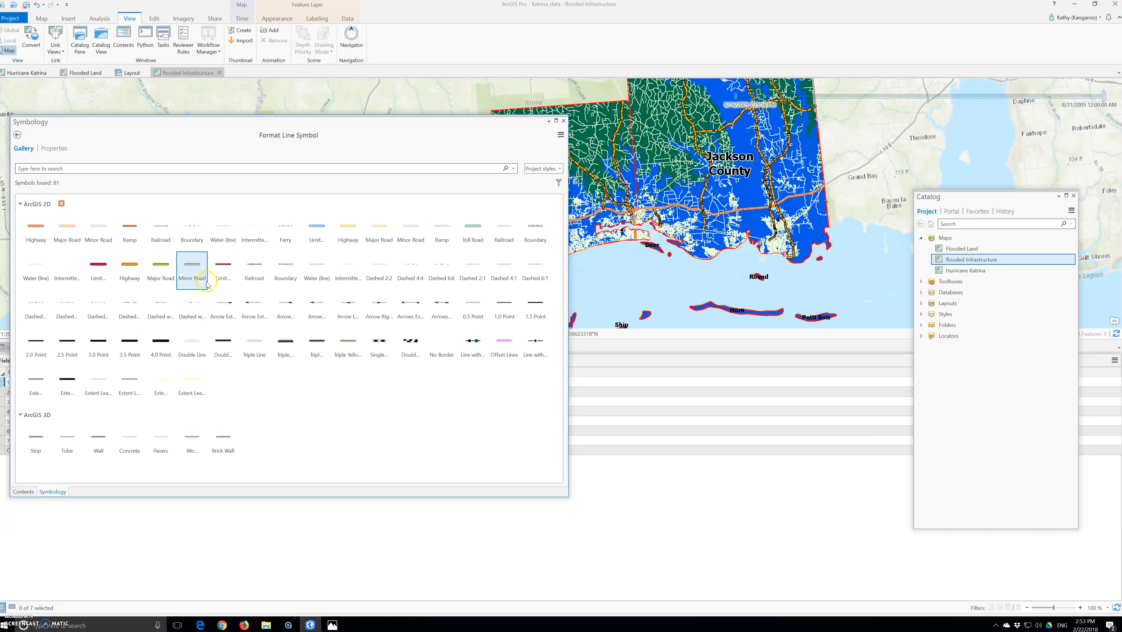
click(160, 272)
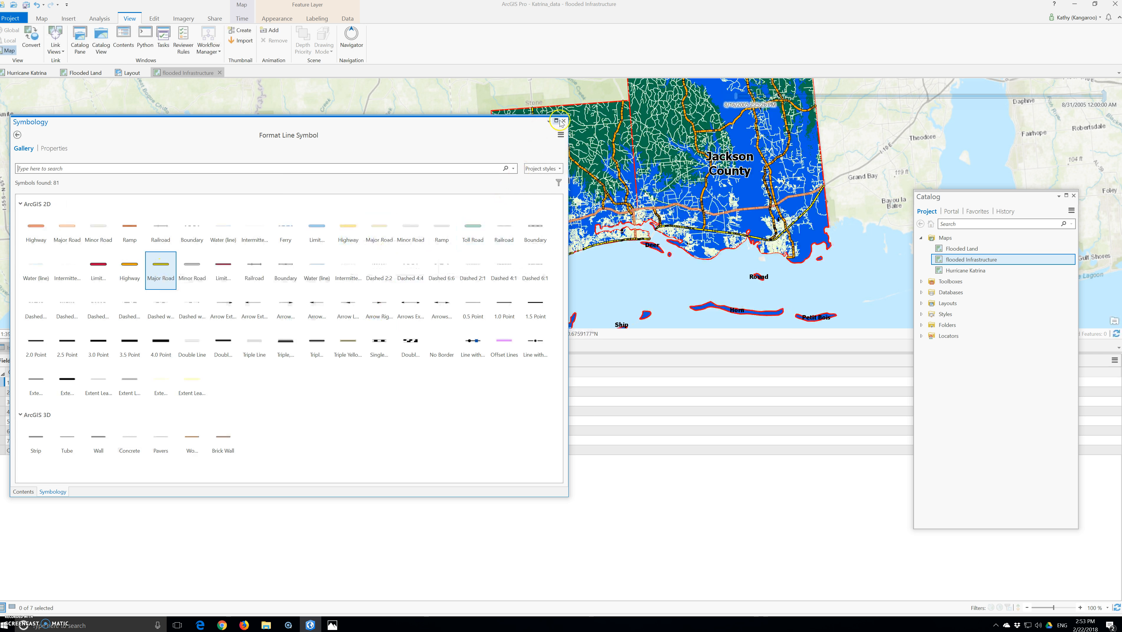
click(18, 135)
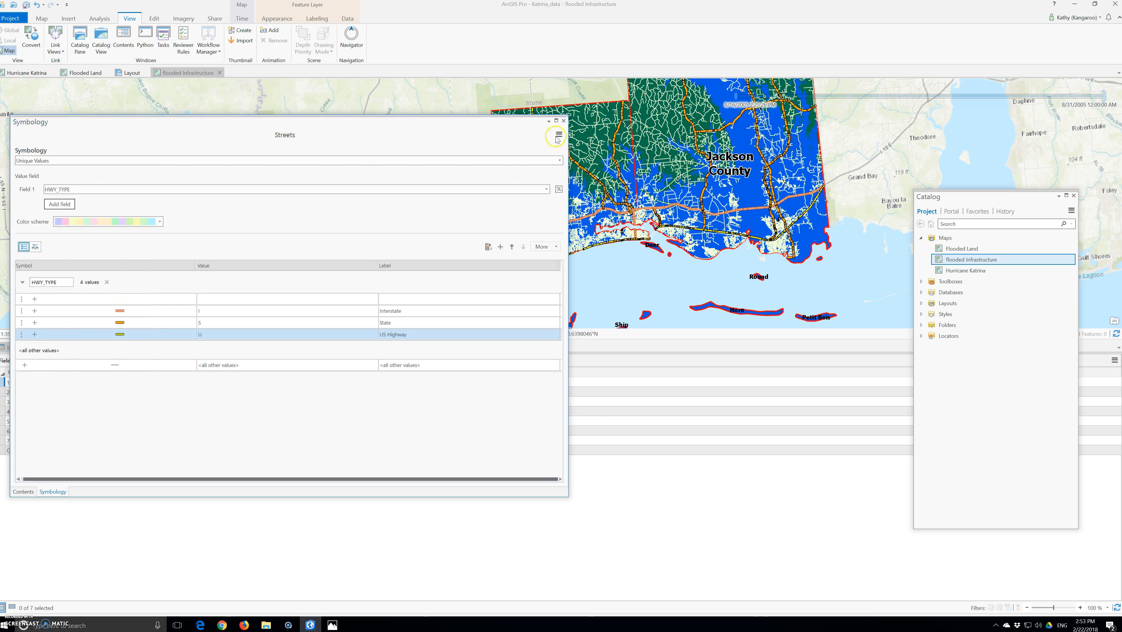
click(563, 121)
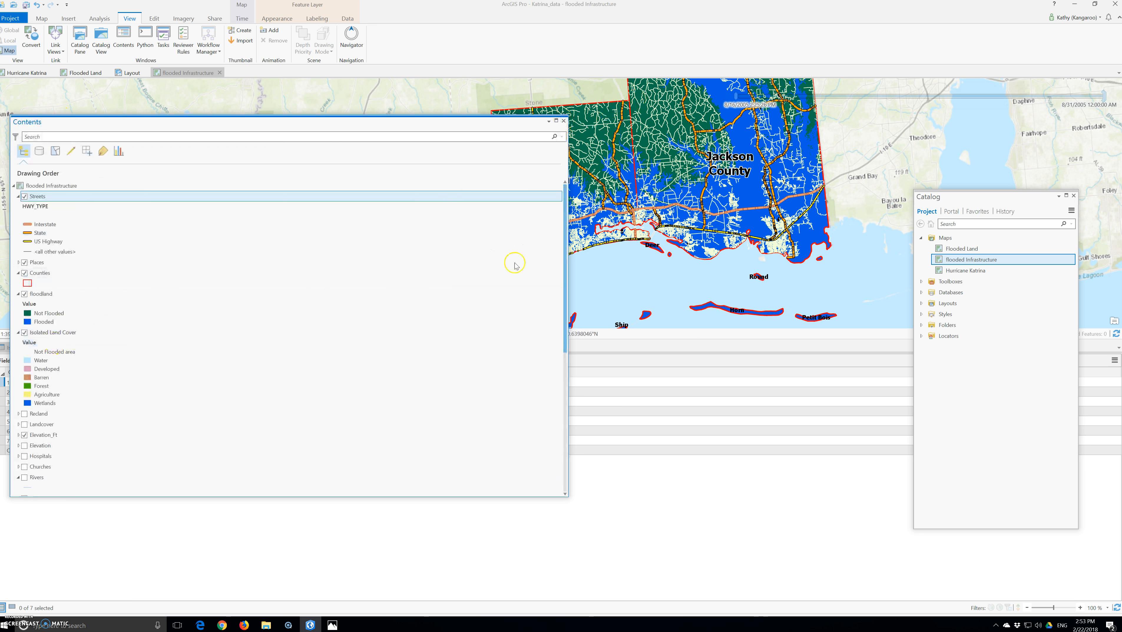
Narrow the Contents pane to uncover the map and turn off the Isolated Land Cover layer
drag(569, 246, 280, 266)
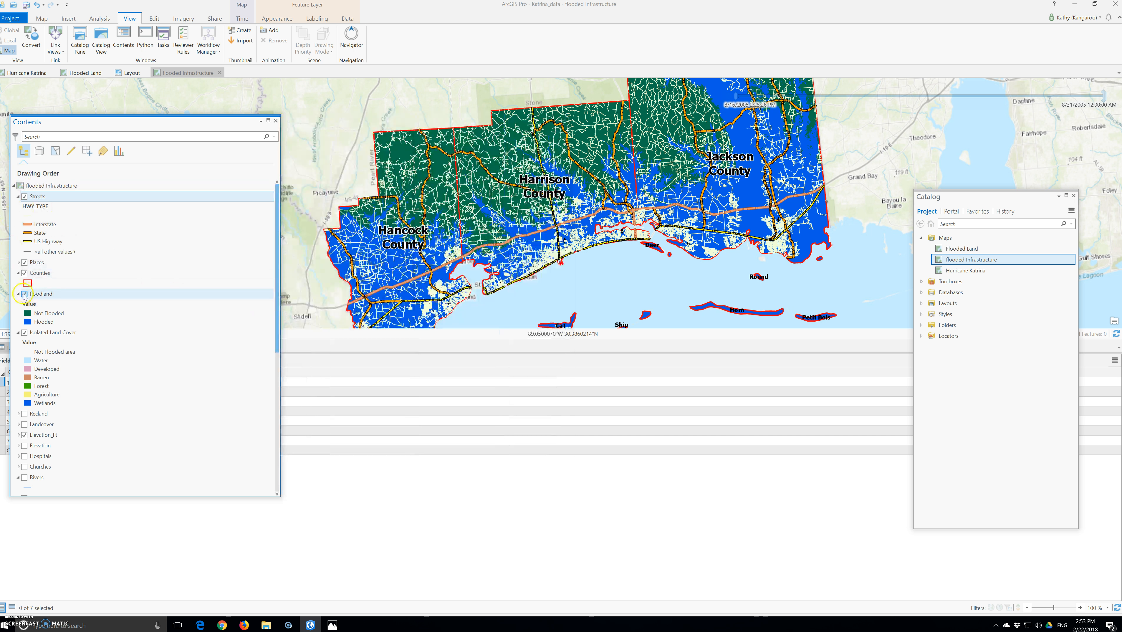
click(24, 295)
click(24, 295)
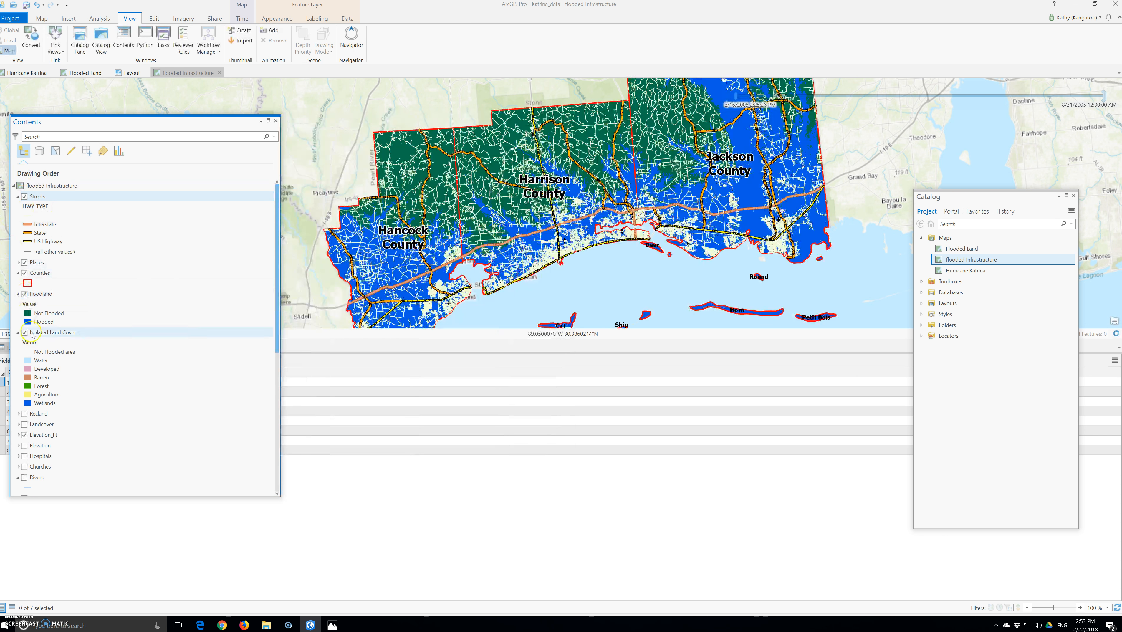
click(25, 333)
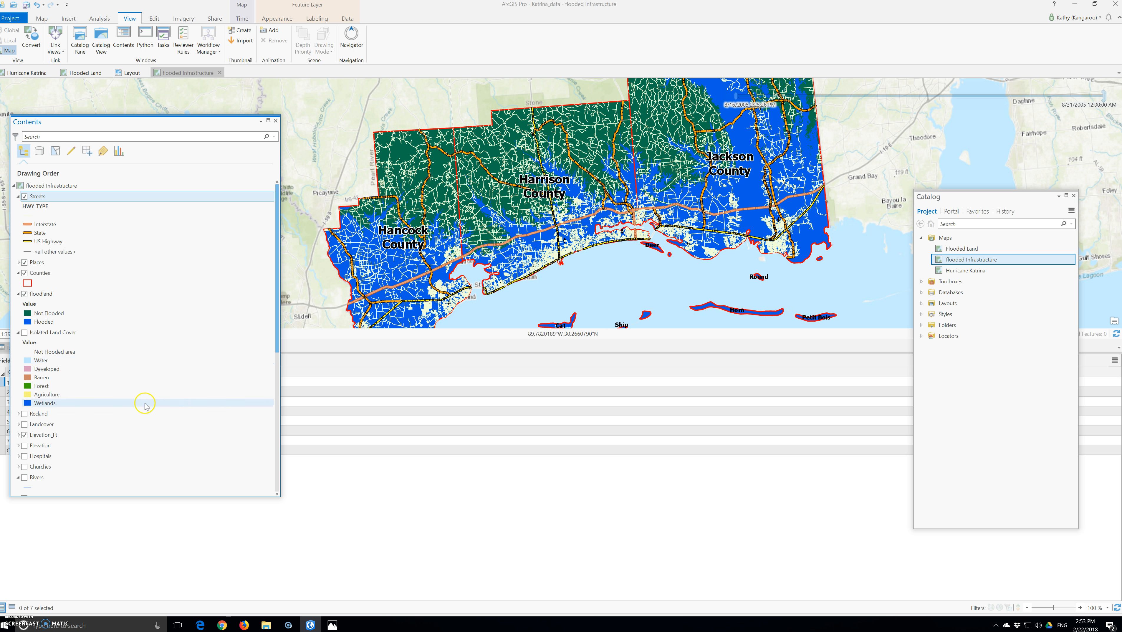
Turn on the Railroads layer and move it above Streets at the start of the drawing order
scroll(38, 438, down, 2)
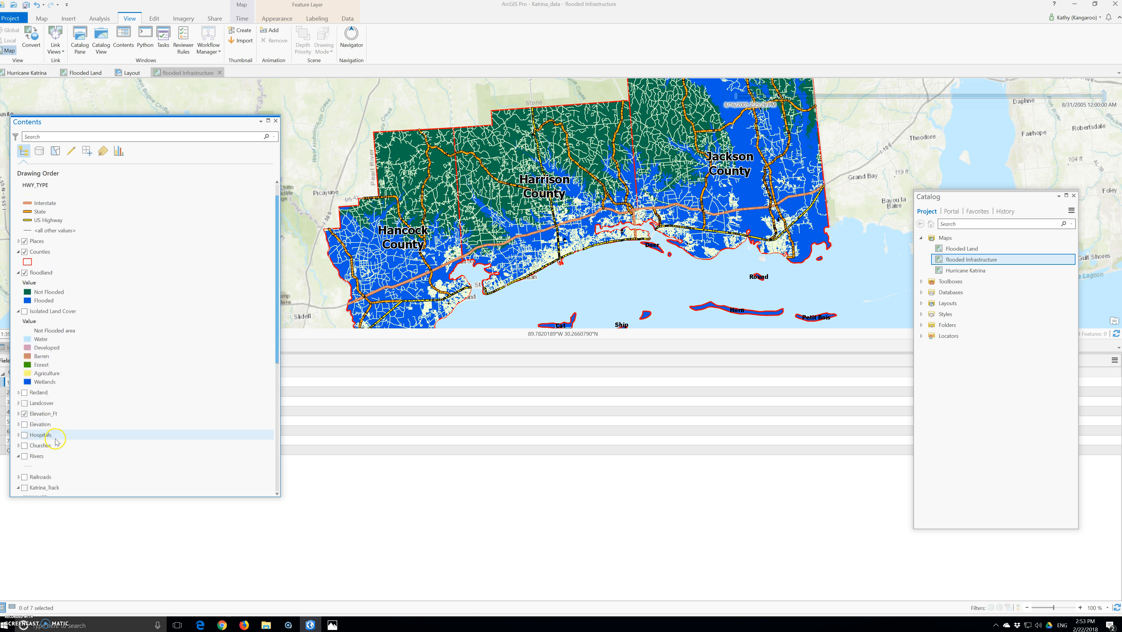
click(27, 457)
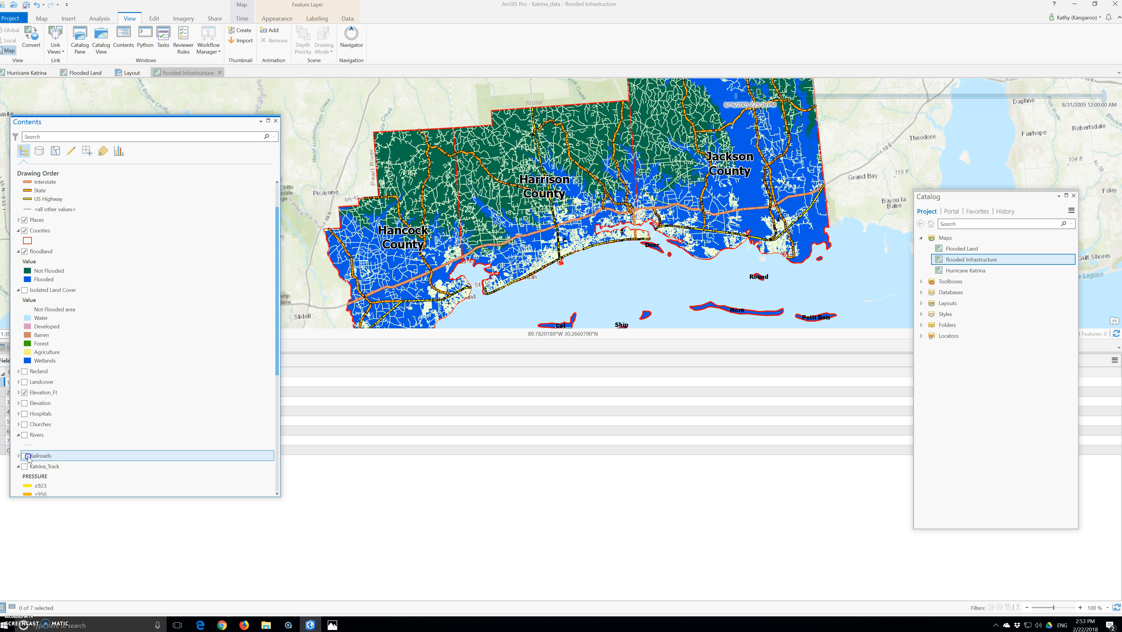
click(25, 456)
mouse_move(47, 457)
mouse_down()
mouse_move(66, 290)
mouse_move(28, 207)
mouse_move(36, 182)
mouse_move(43, 198)
mouse_up()
scroll(68, 257, up, 2)
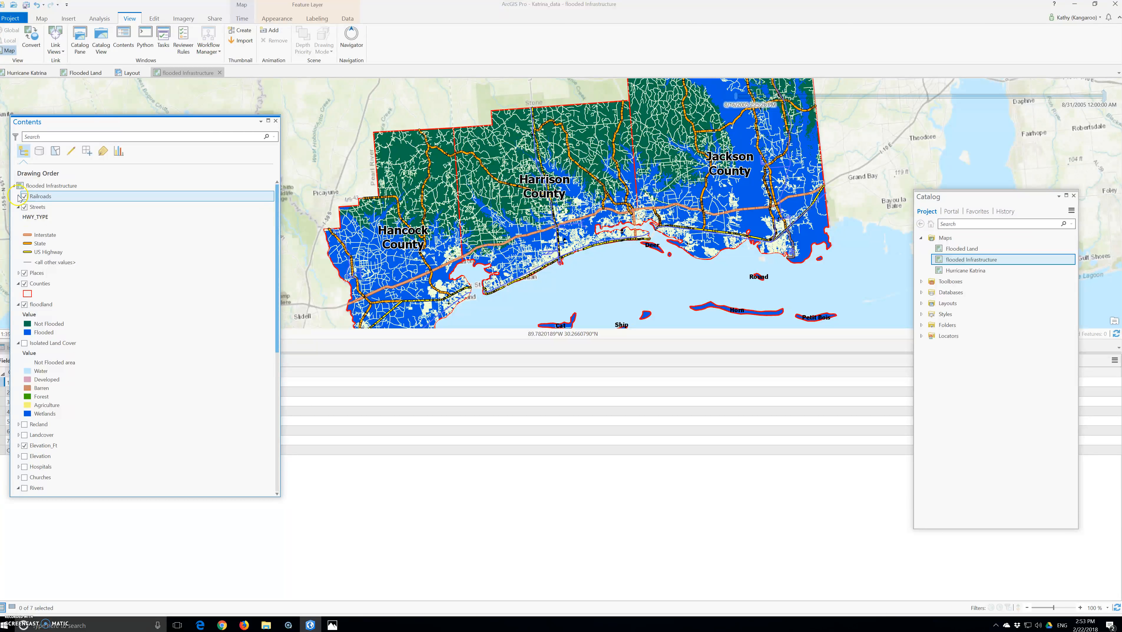
Change the Railroads layer's single symbol to the first Railroad line symbol of the ArcGIS 2D style
click(19, 196)
right_click(40, 199)
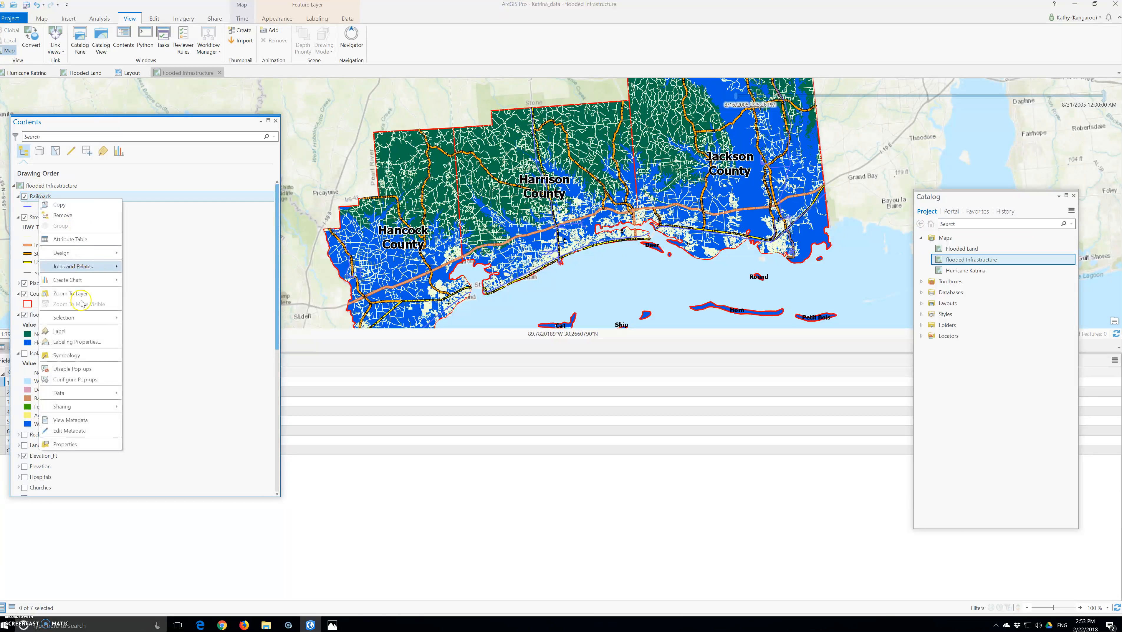
click(91, 356)
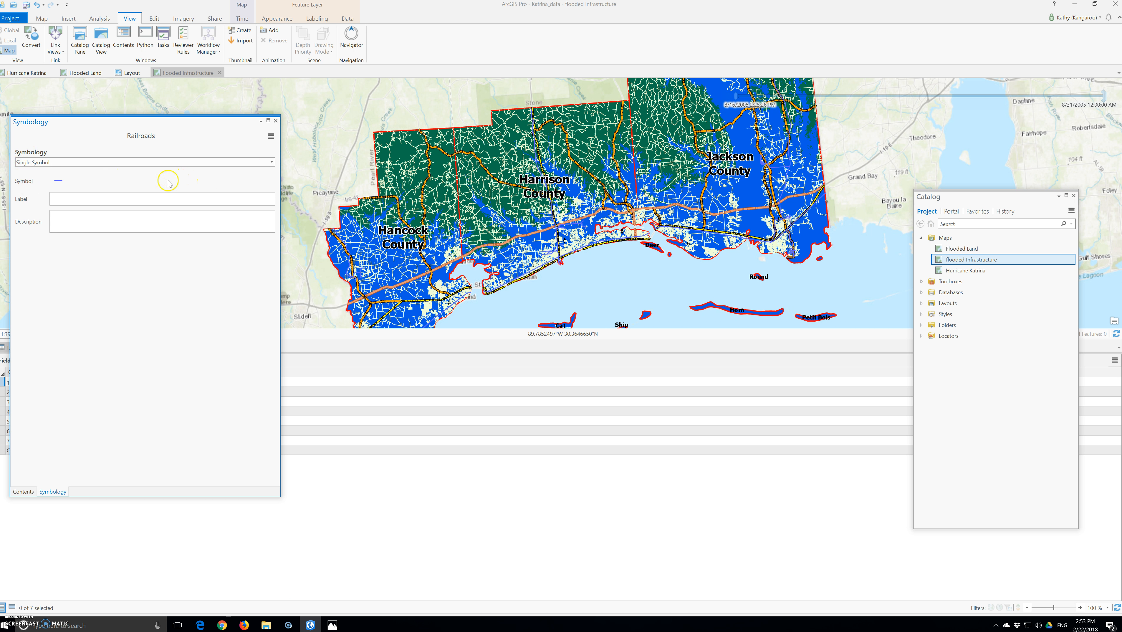
click(58, 180)
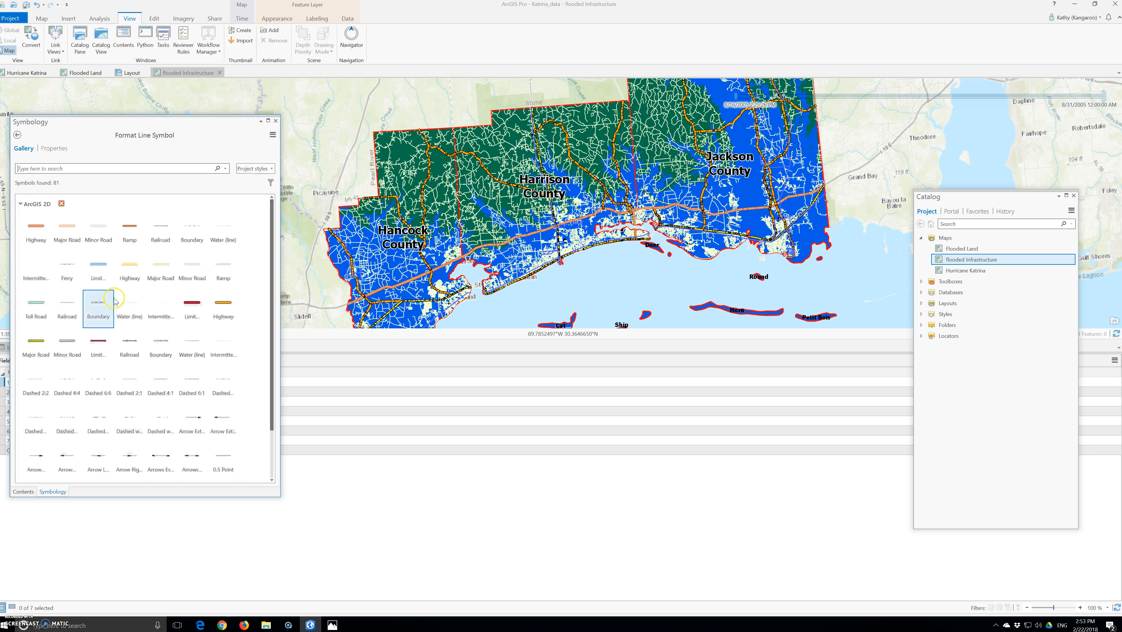
click(164, 226)
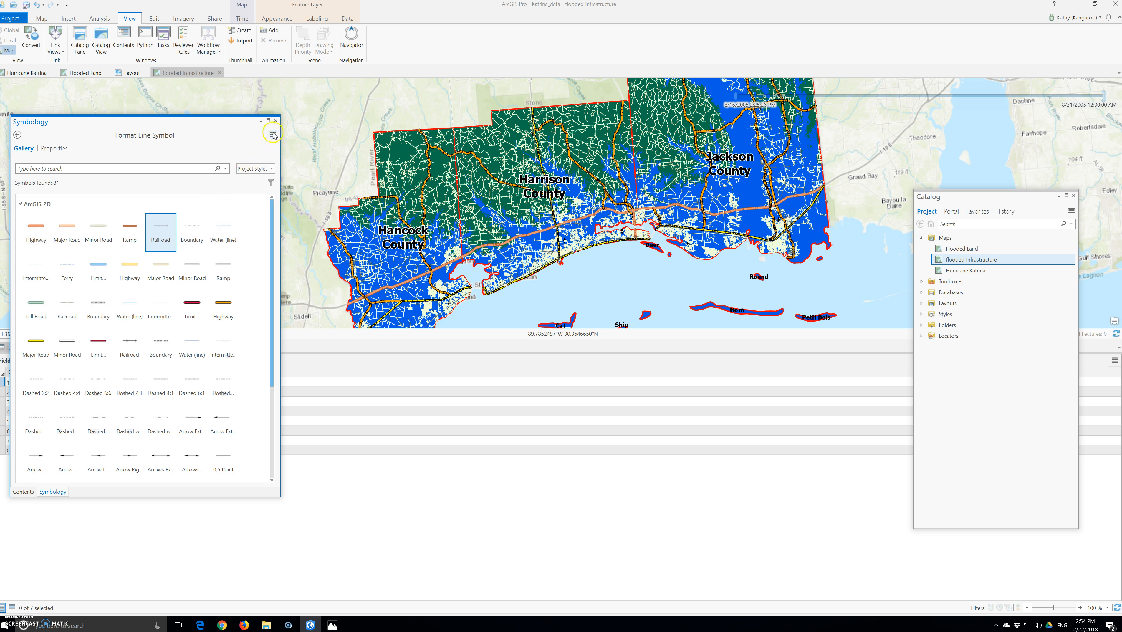
click(275, 122)
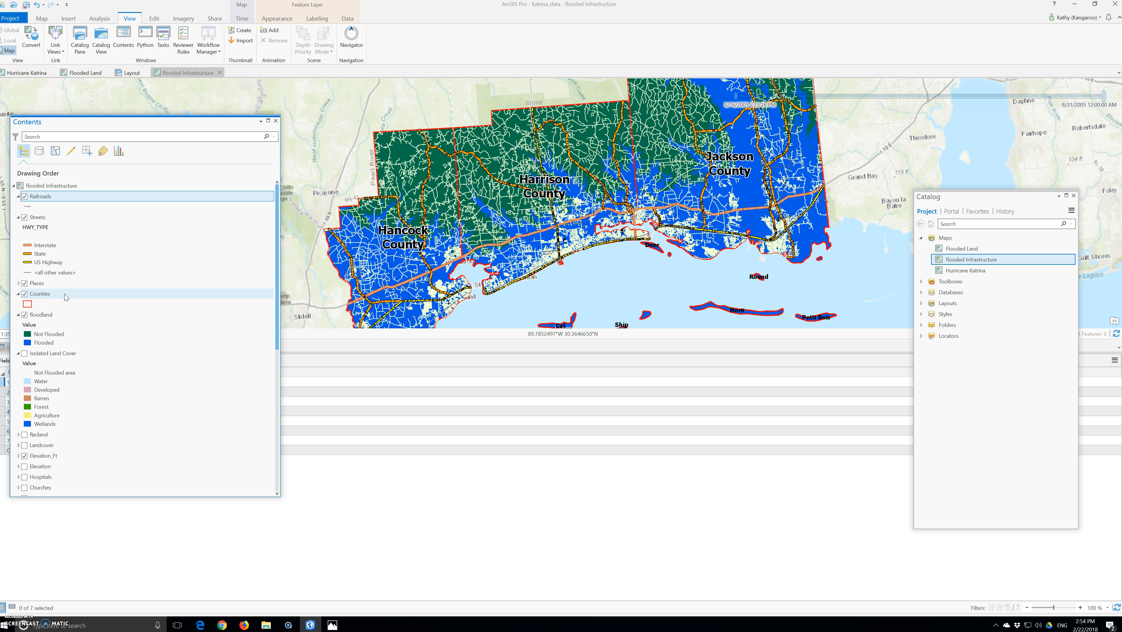
Turn on the Hospitals layer and move it above Railroads at the start of the drawing order
scroll(66, 438, down, 2)
click(28, 435)
click(25, 434)
mouse_move(41, 436)
mouse_down()
mouse_move(82, 321)
mouse_move(41, 248)
mouse_move(41, 207)
mouse_up()
drag(43, 286, 65, 199)
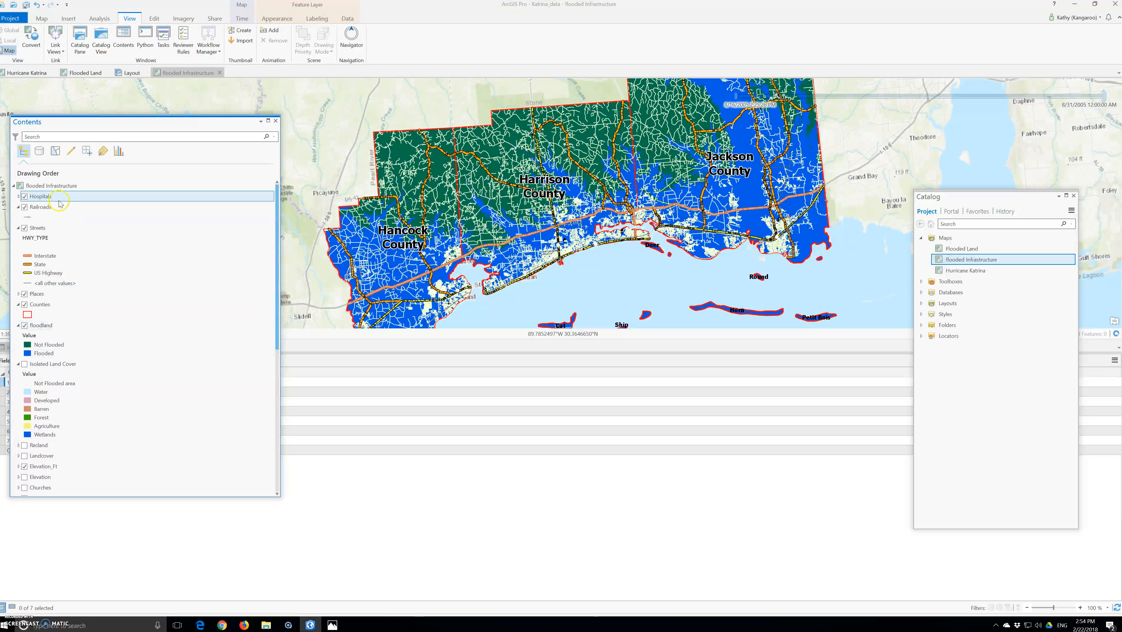
Change the Hospitals layer's point symbol to the Hospital symbol of the ArcGIS 2D style
click(19, 196)
click(27, 206)
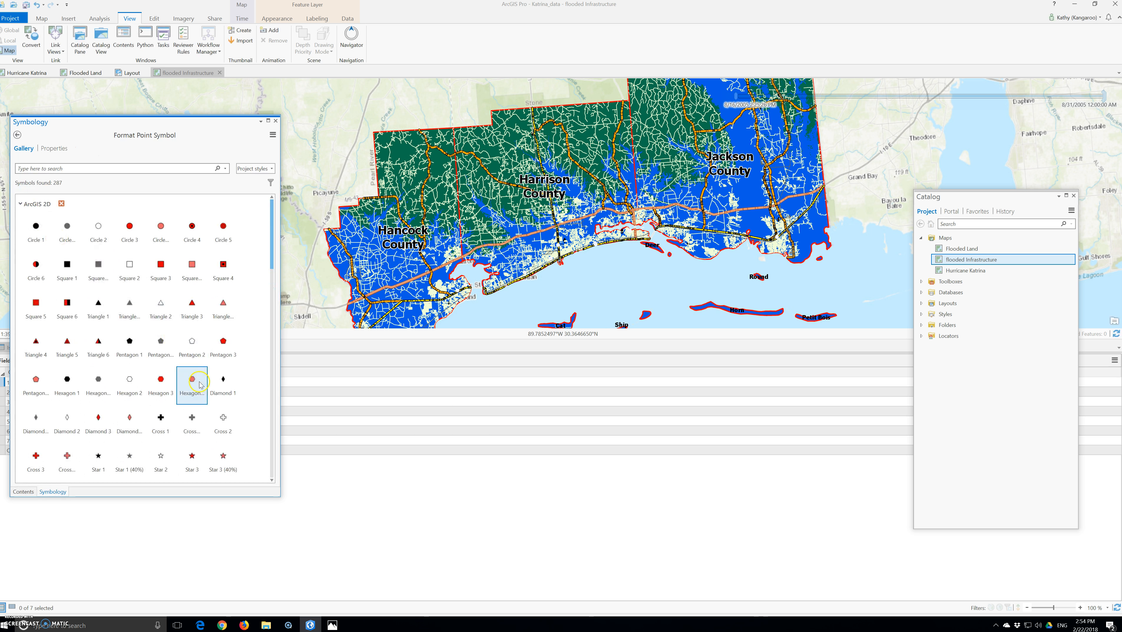
scroll(199, 384, down, 1)
scroll(199, 384, down, 2)
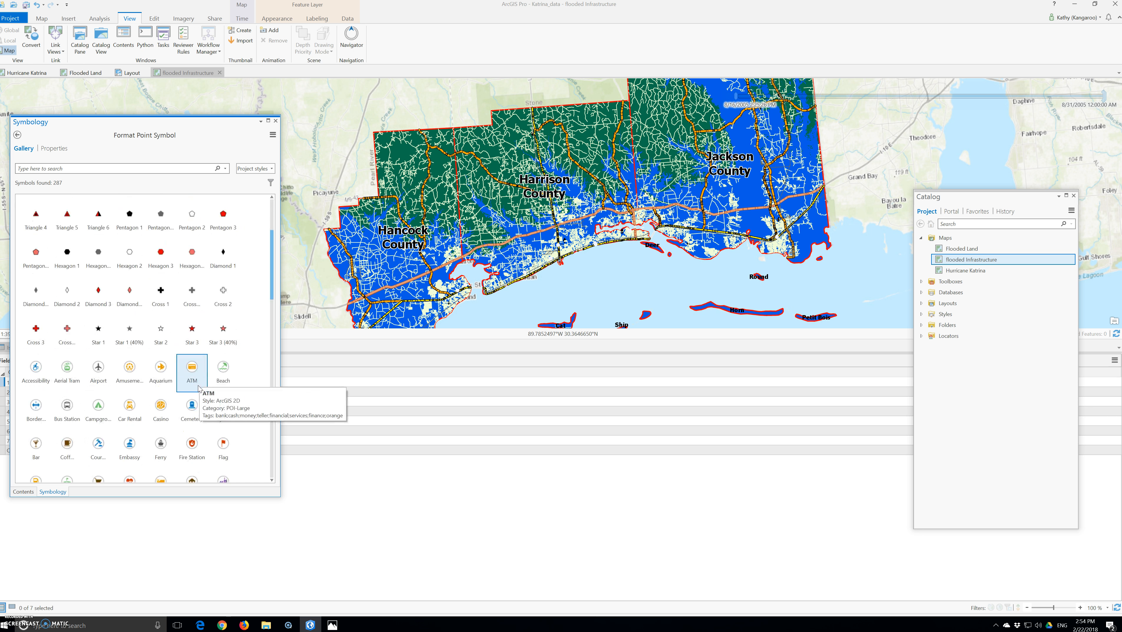
scroll(199, 390, down, 3)
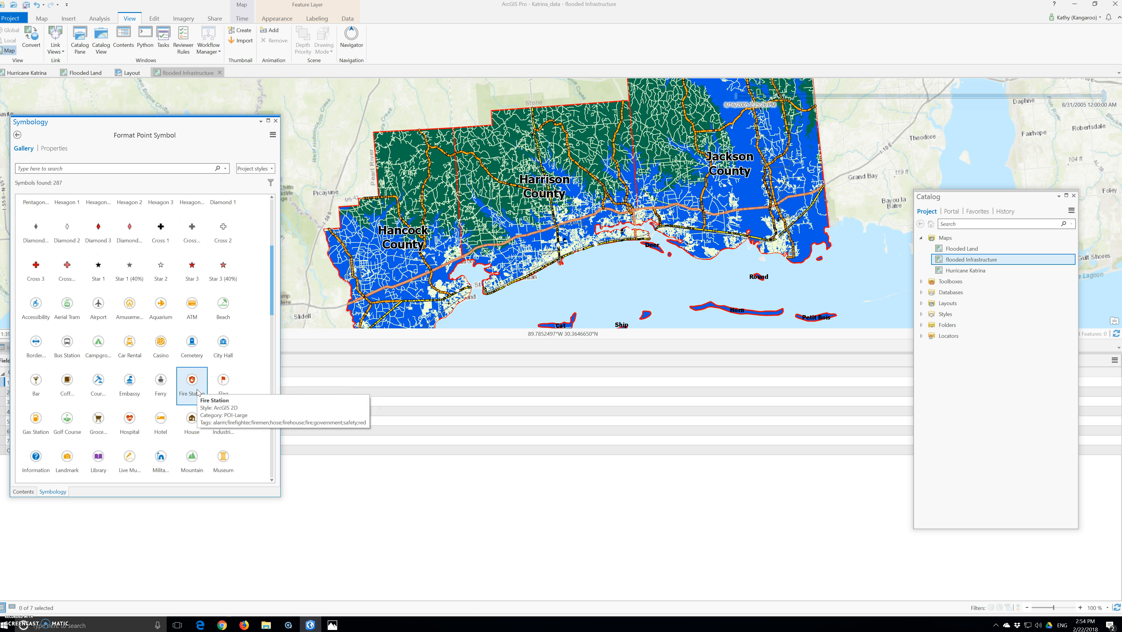
scroll(198, 392, down, 2)
click(131, 374)
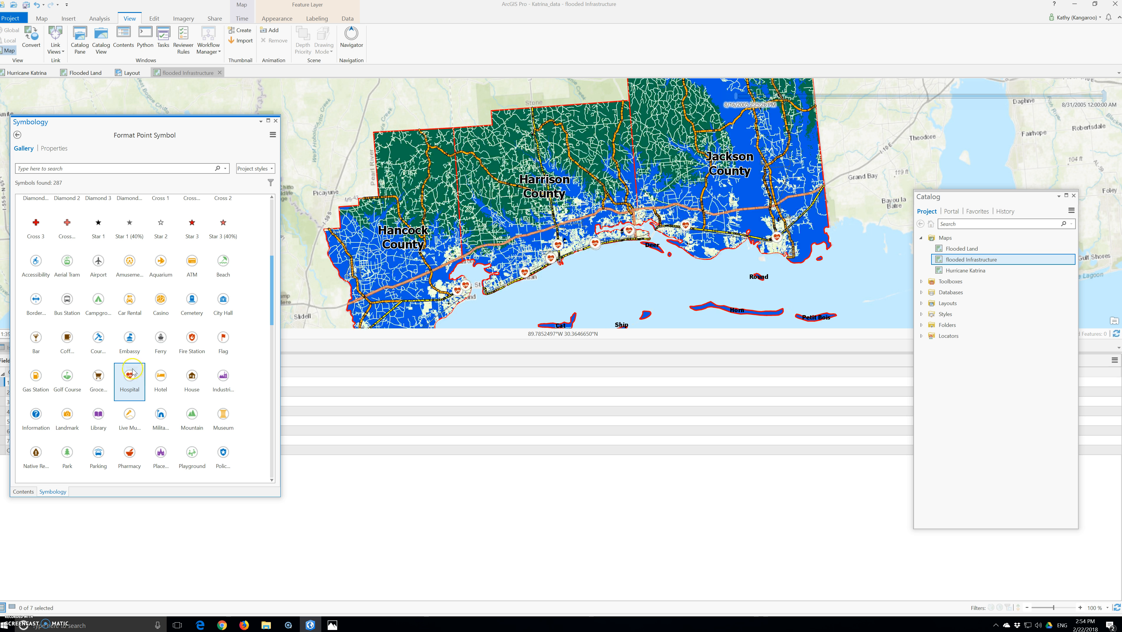
click(134, 380)
click(18, 134)
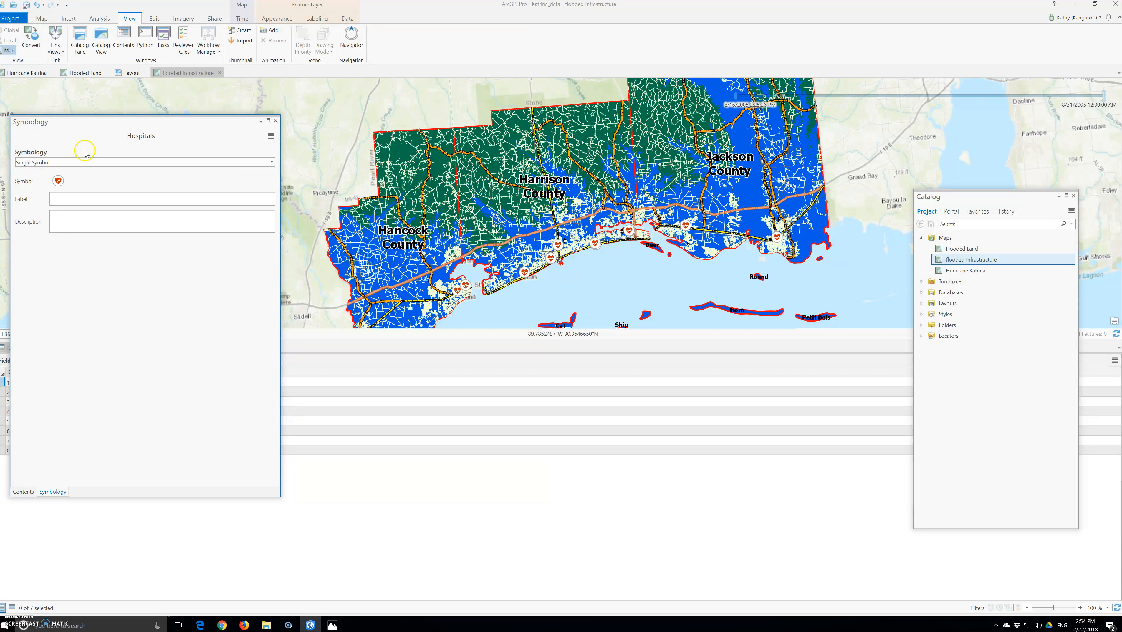
click(276, 121)
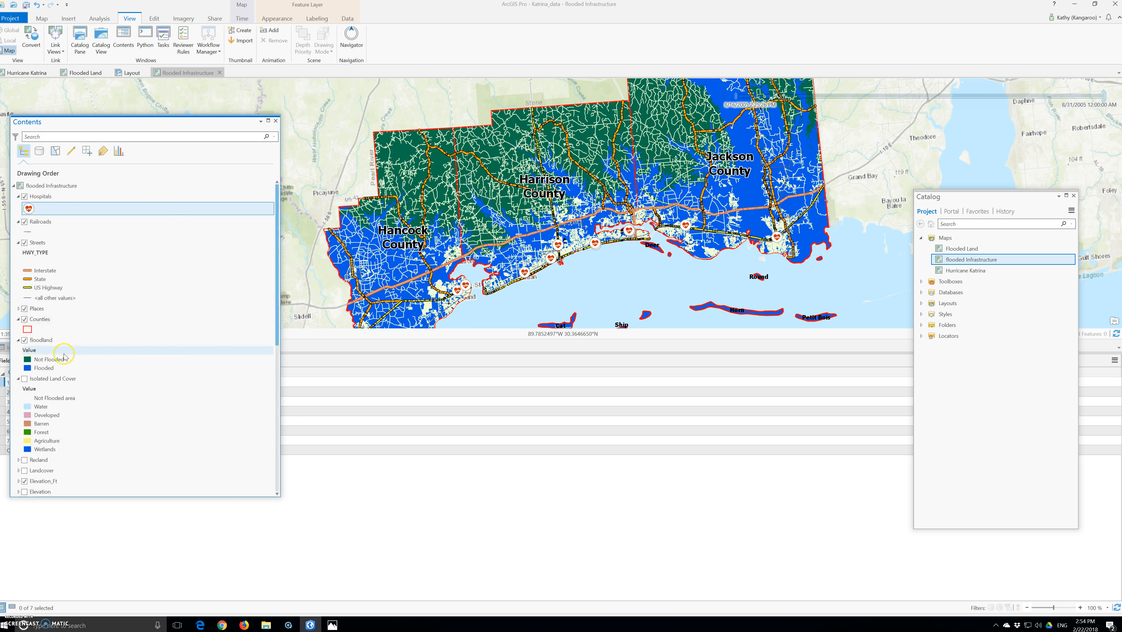
Turn on the Churches layer and move it above Hospitals at the start of the drawing order
scroll(53, 376, down, 5)
click(24, 396)
mouse_move(38, 397)
mouse_down()
mouse_move(70, 226)
mouse_move(34, 172)
mouse_move(26, 203)
mouse_up()
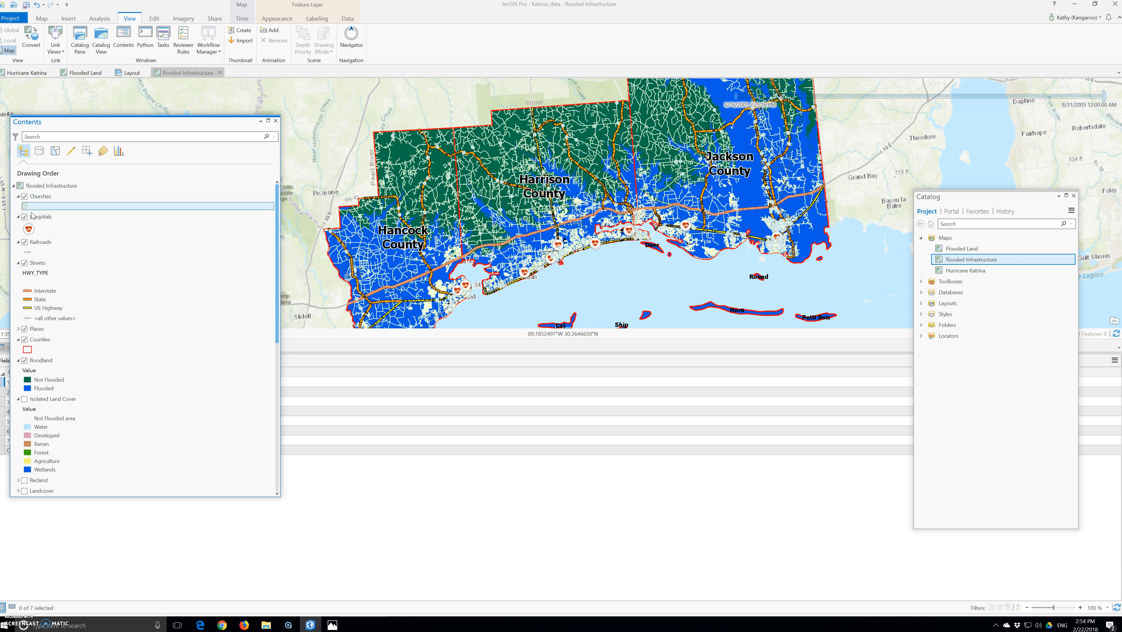
Search the symbol gallery for church and apply the third, smallest ArcGIS 2D result to the Churches layer
click(27, 206)
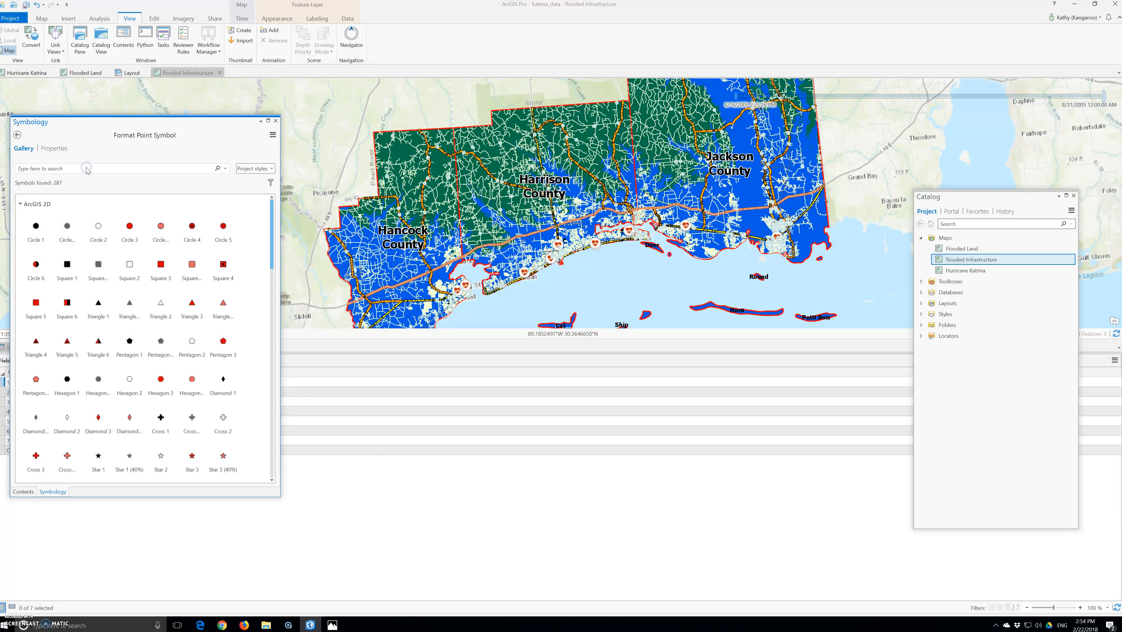
text(church)
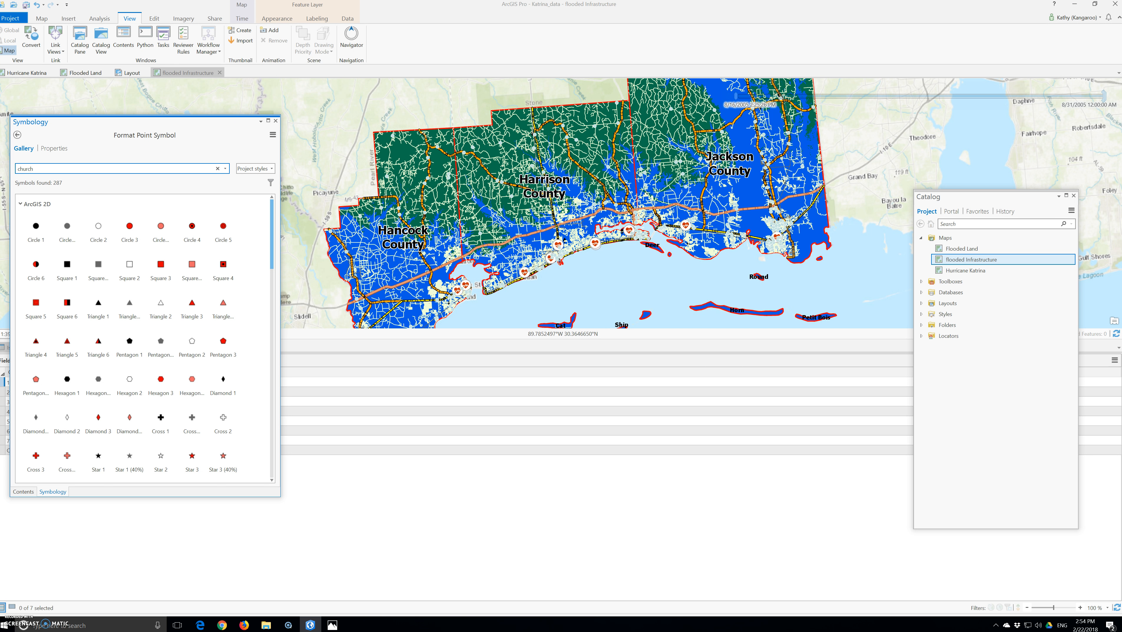
key(Return)
click(98, 227)
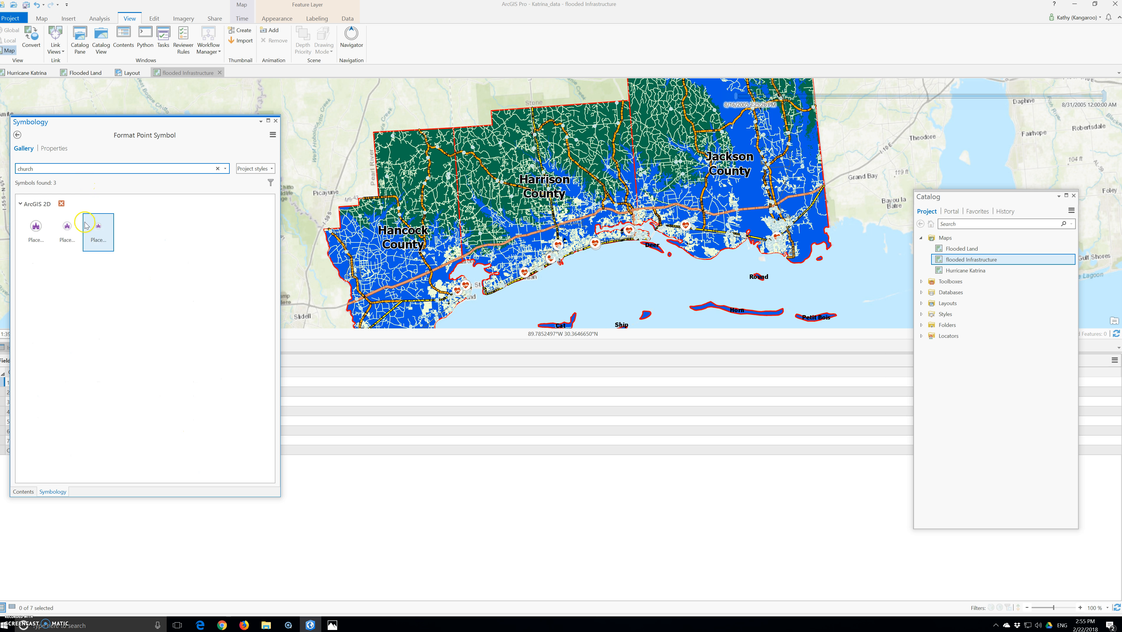
click(67, 228)
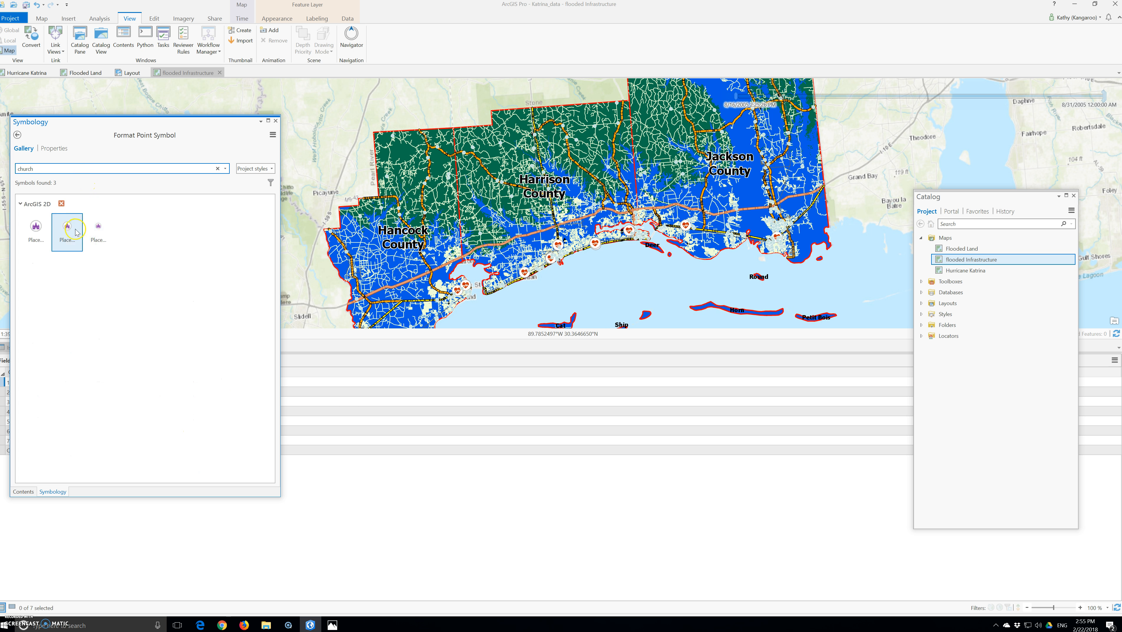
click(37, 231)
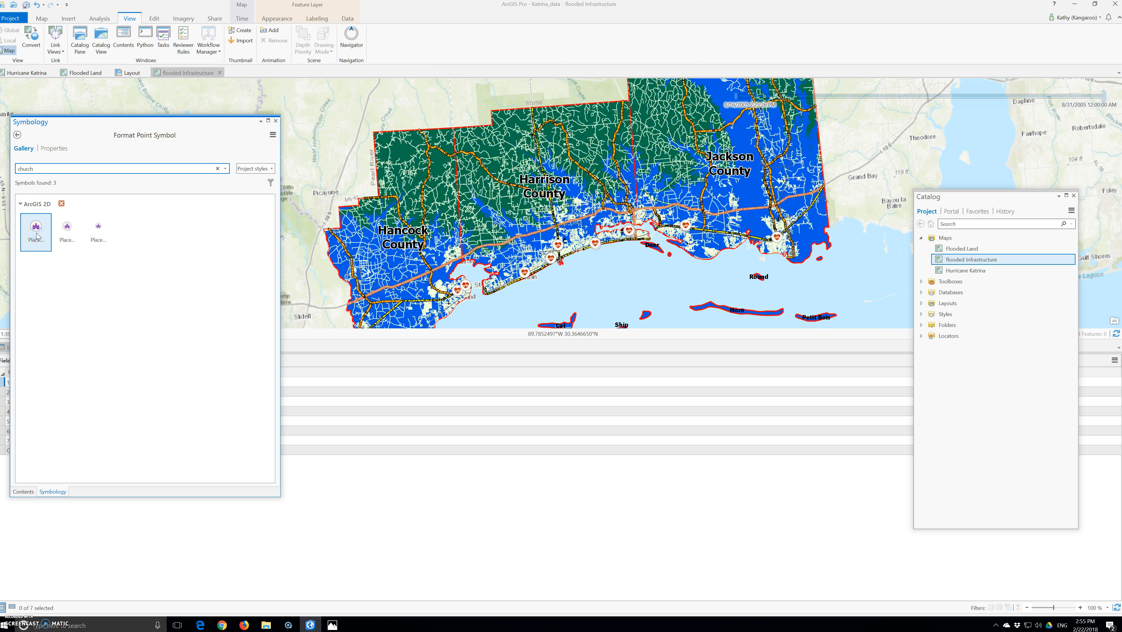
click(96, 234)
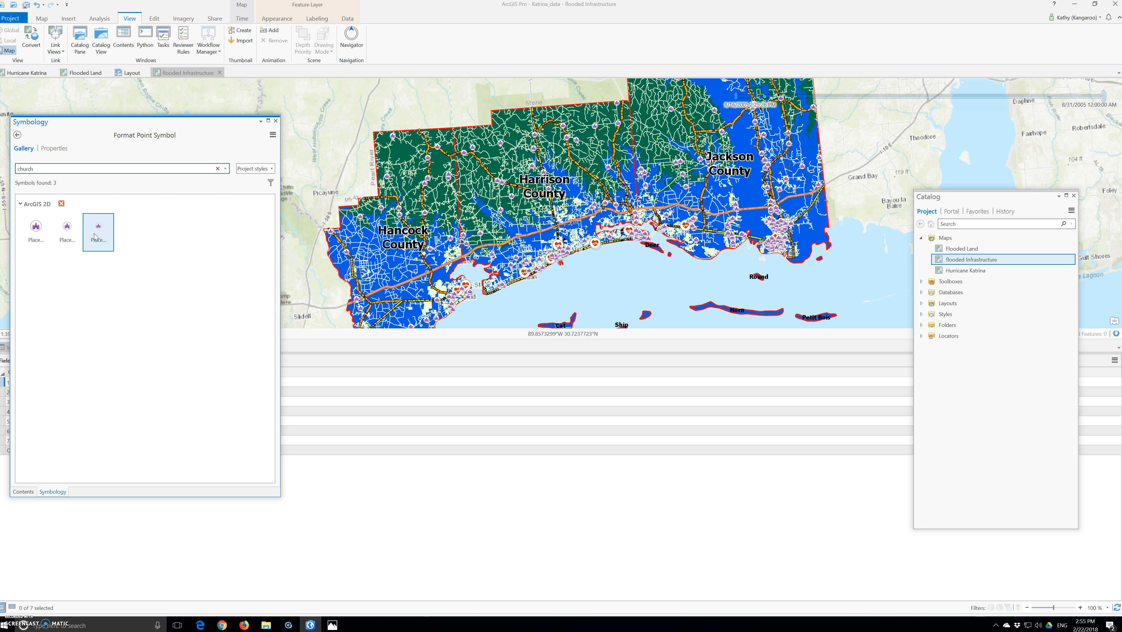
click(17, 135)
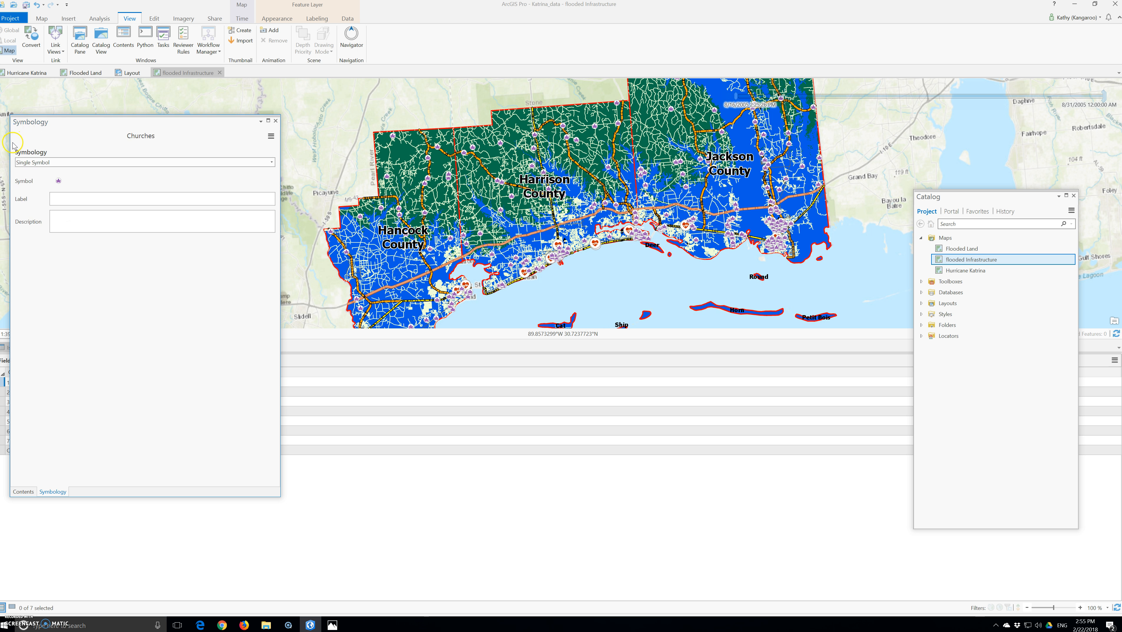
Save the Katrina_data project
click(15, 18)
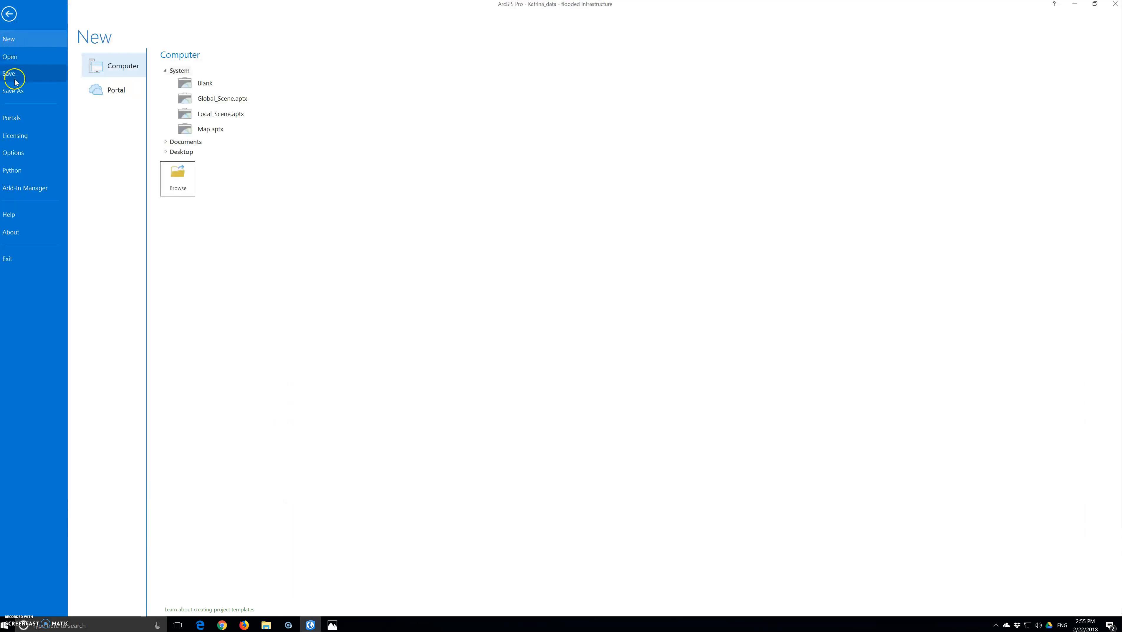
click(13, 73)
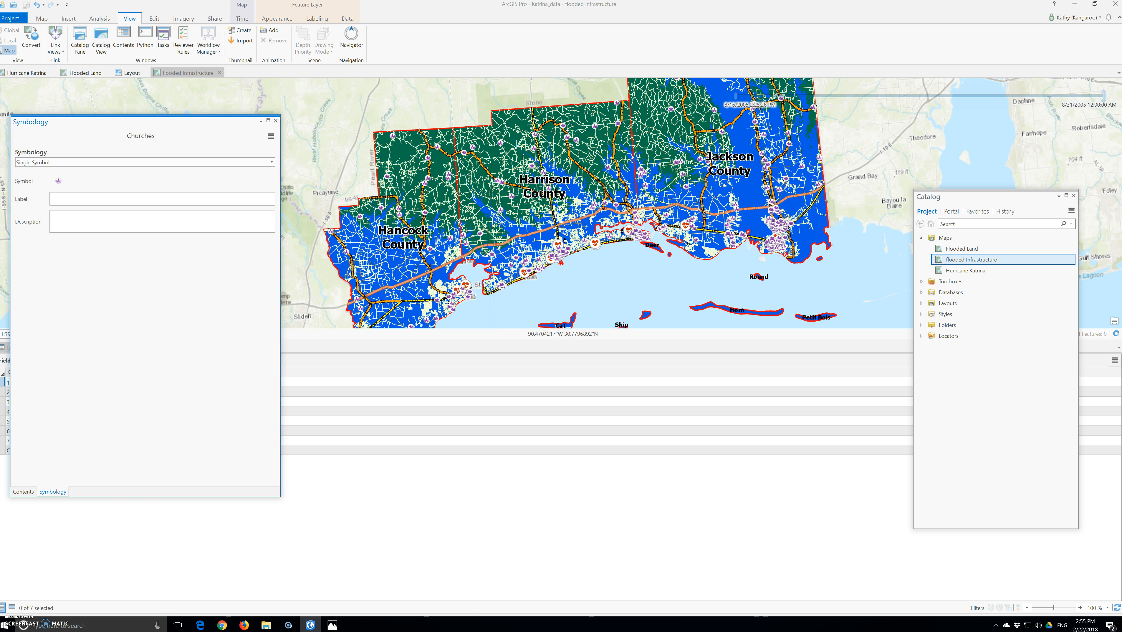